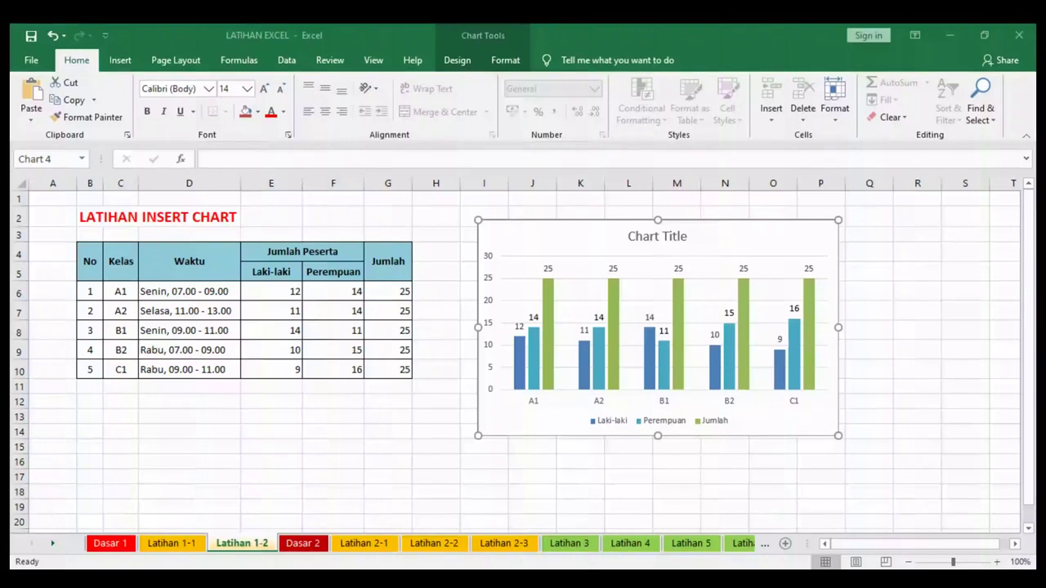
# Step: Select the chart title, deselect the chart, and select the LATIHAN INSERT CHART title cell
pyautogui.click(657, 236)
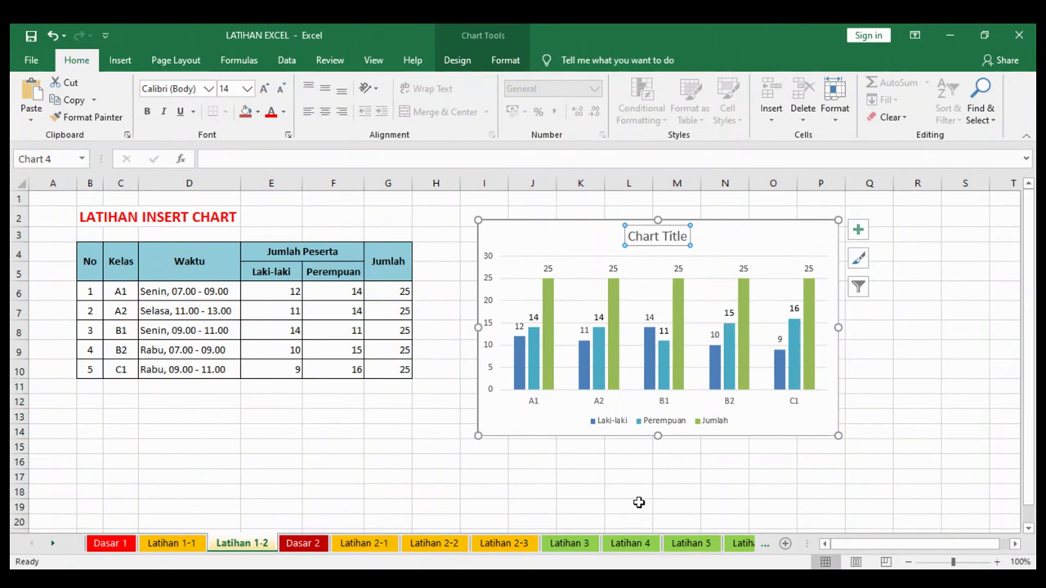
pyautogui.click(900, 416)
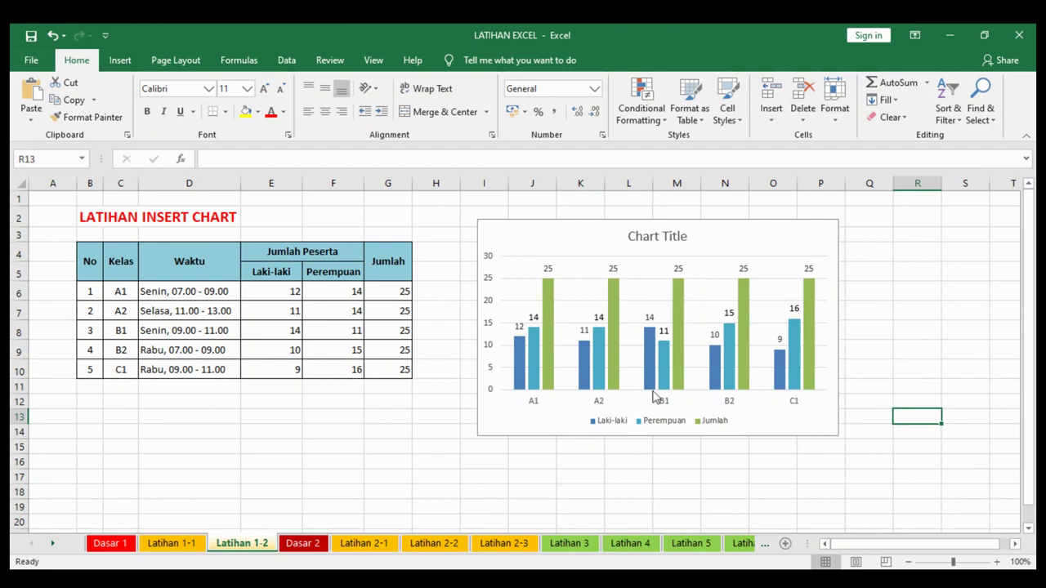
pyautogui.click(180, 216)
# Step: Review the MID and RIGHT formulas in D81–F83 on Latihan 1-1, then go to the Dasar 2 sheet
pyautogui.click(196, 545)
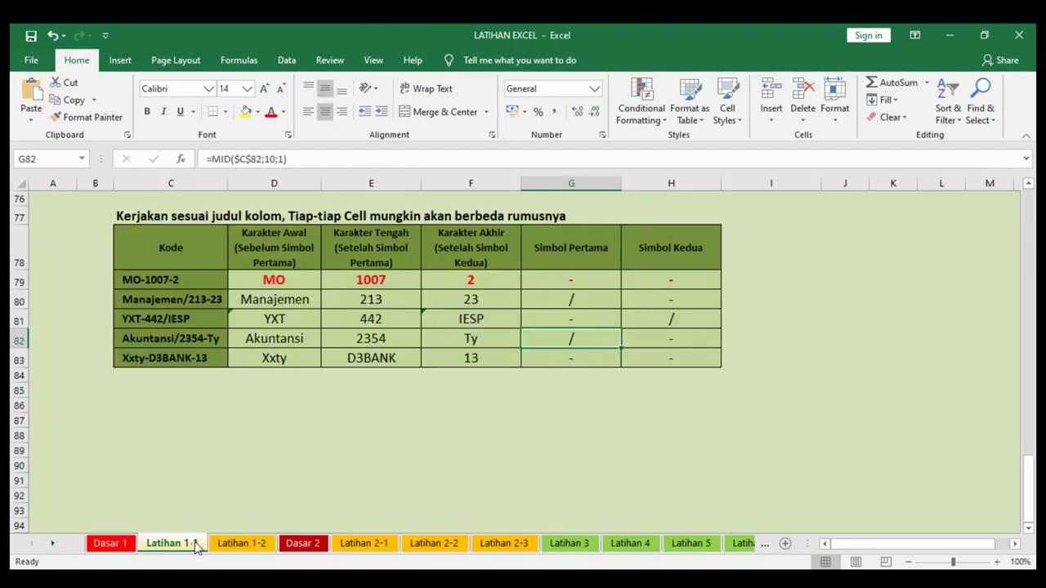
pyautogui.click(272, 320)
pyautogui.click(343, 318)
pyautogui.click(360, 338)
pyautogui.click(368, 361)
pyautogui.click(441, 361)
pyautogui.click(444, 335)
pyautogui.click(457, 318)
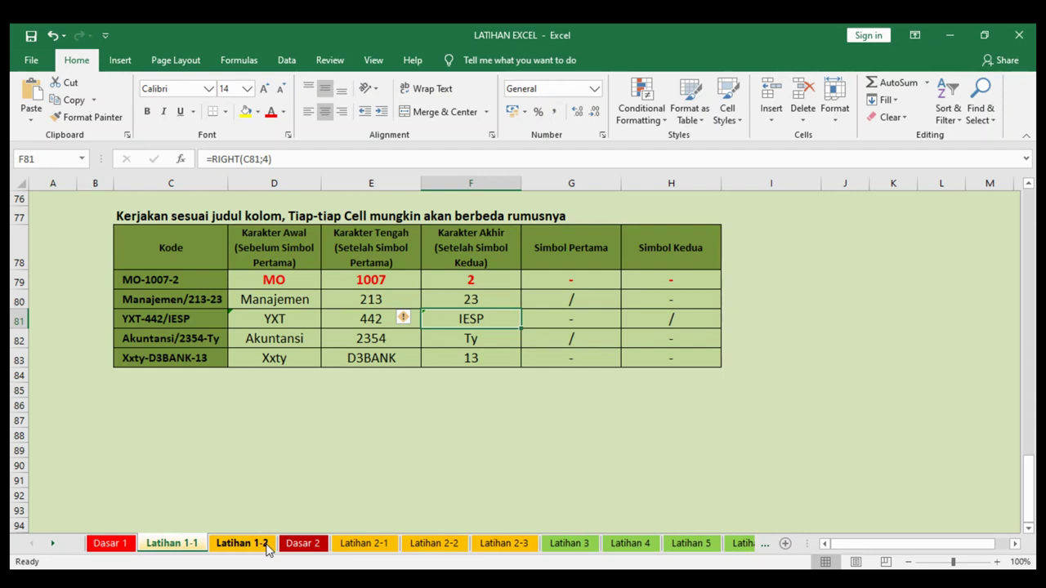
pyautogui.click(267, 544)
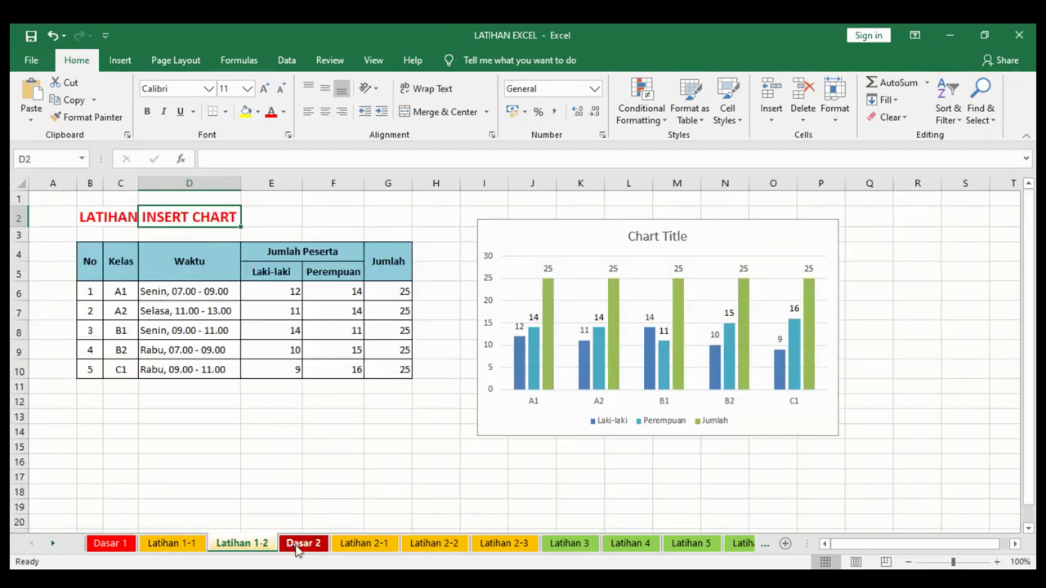
pyautogui.click(301, 545)
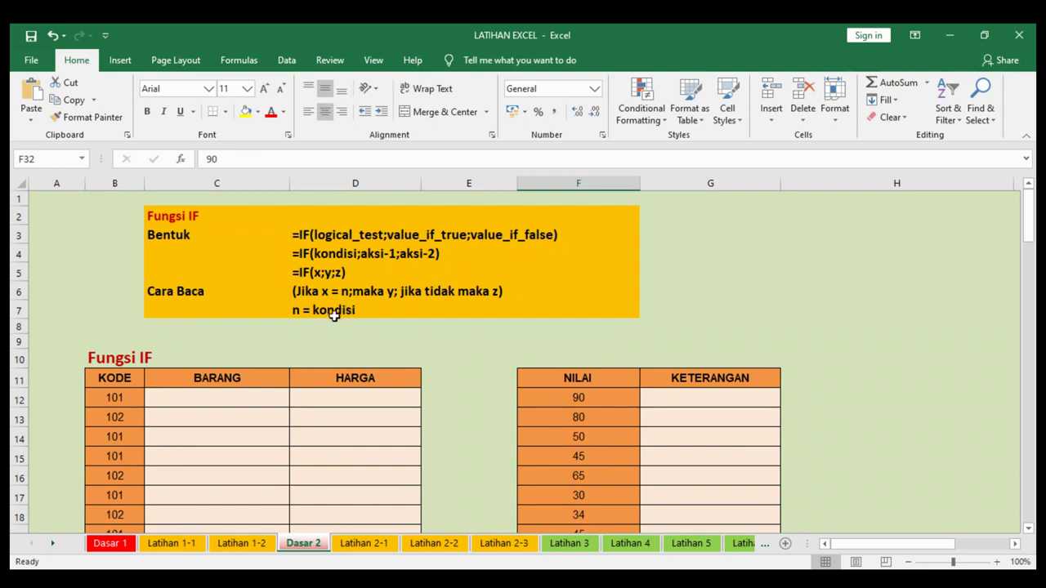
pyautogui.scroll(-1, 214, 284)
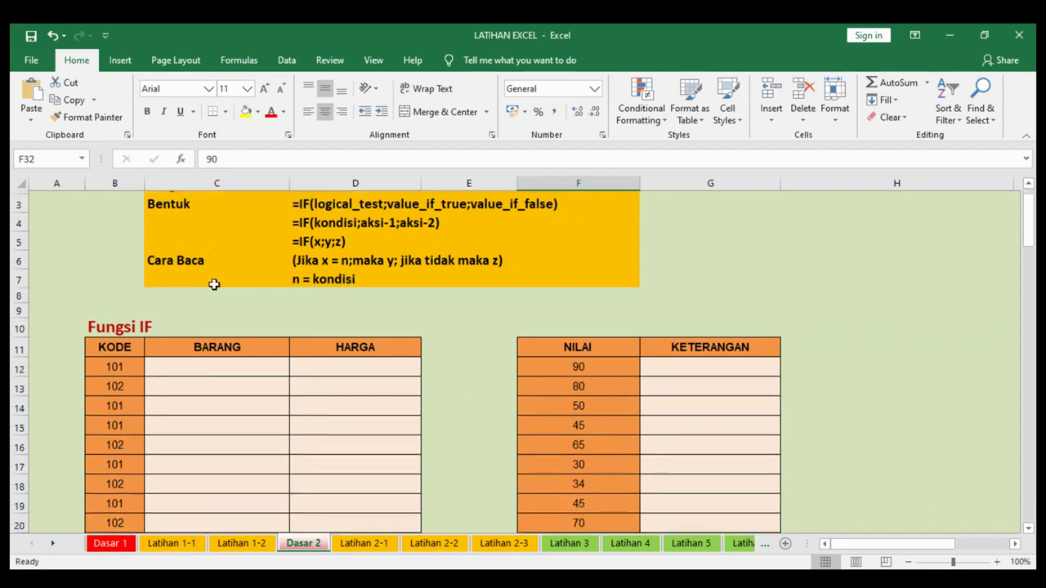
pyautogui.scroll(-2, 214, 285)
pyautogui.scroll(-2, 213, 284)
pyautogui.scroll(-1, 214, 284)
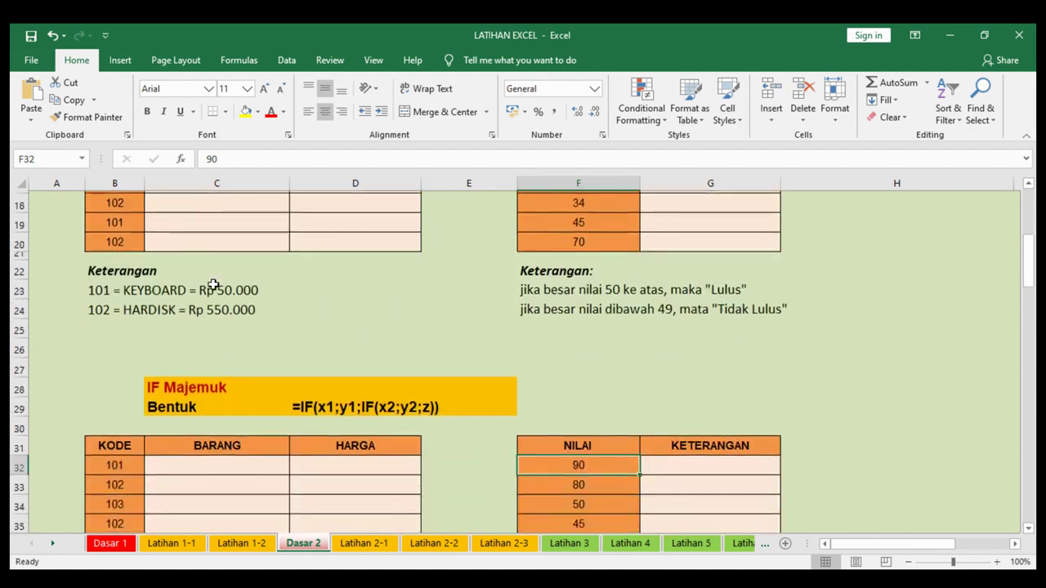
pyautogui.scroll(-2, 214, 284)
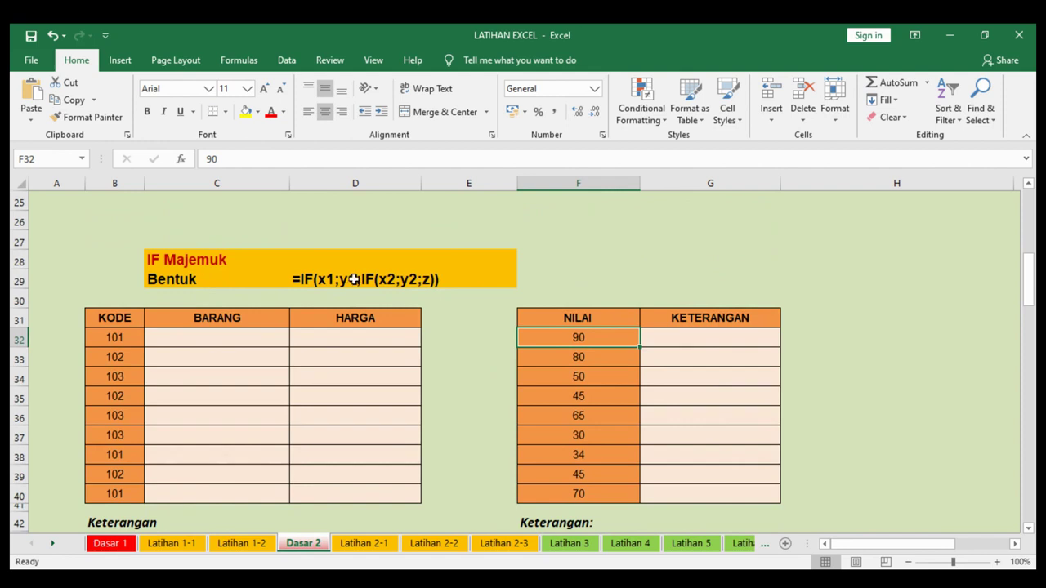
pyautogui.scroll(-1, 388, 296)
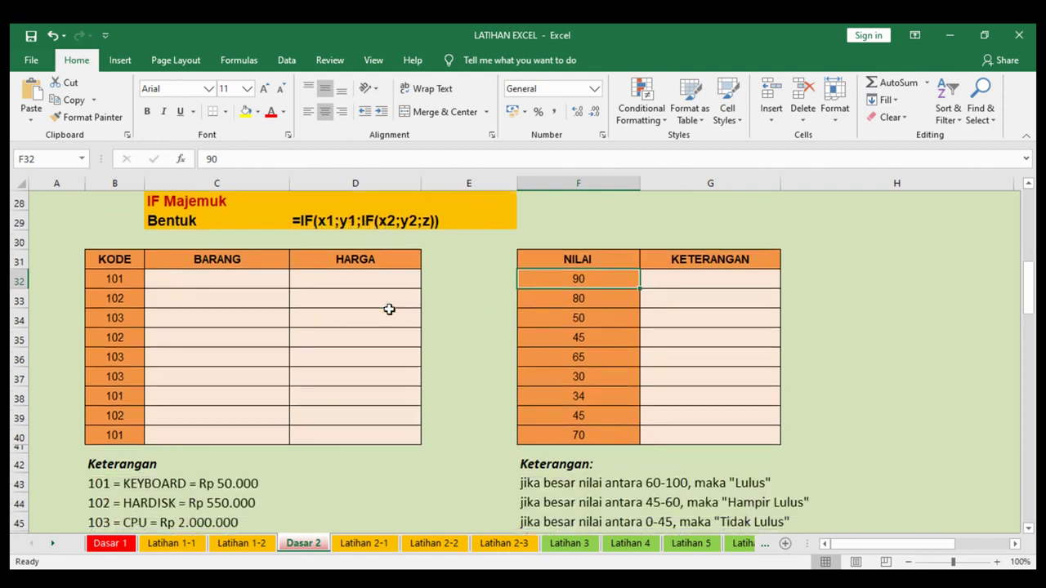
pyautogui.scroll(-2, 387, 302)
pyautogui.scroll(-1, 387, 305)
pyautogui.scroll(-1, 389, 309)
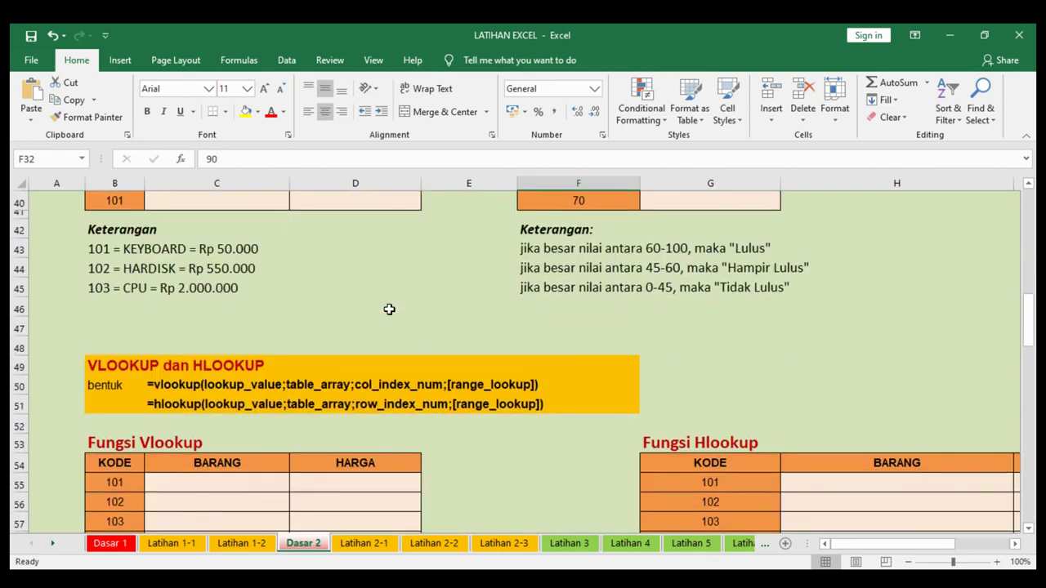
pyautogui.scroll(-1, 389, 309)
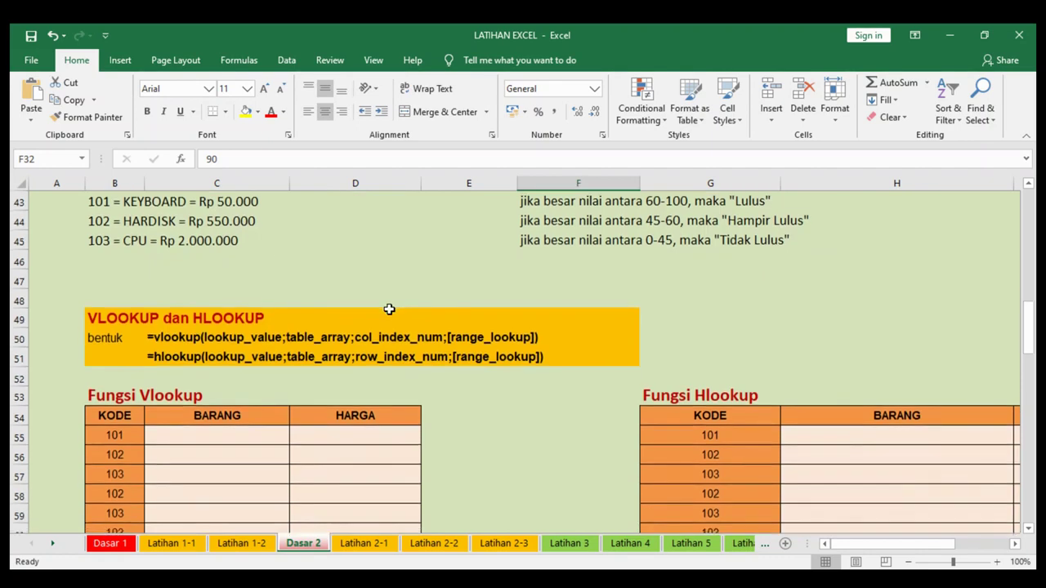
pyautogui.scroll(-3, 389, 309)
pyautogui.scroll(-1, 388, 309)
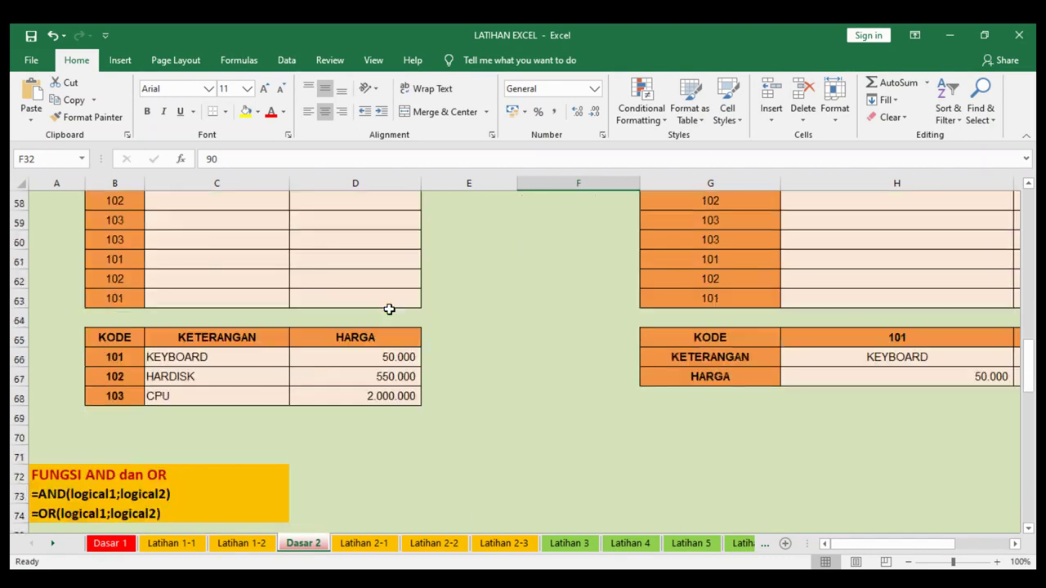
pyautogui.scroll(-2, 389, 309)
pyautogui.scroll(-2, 388, 308)
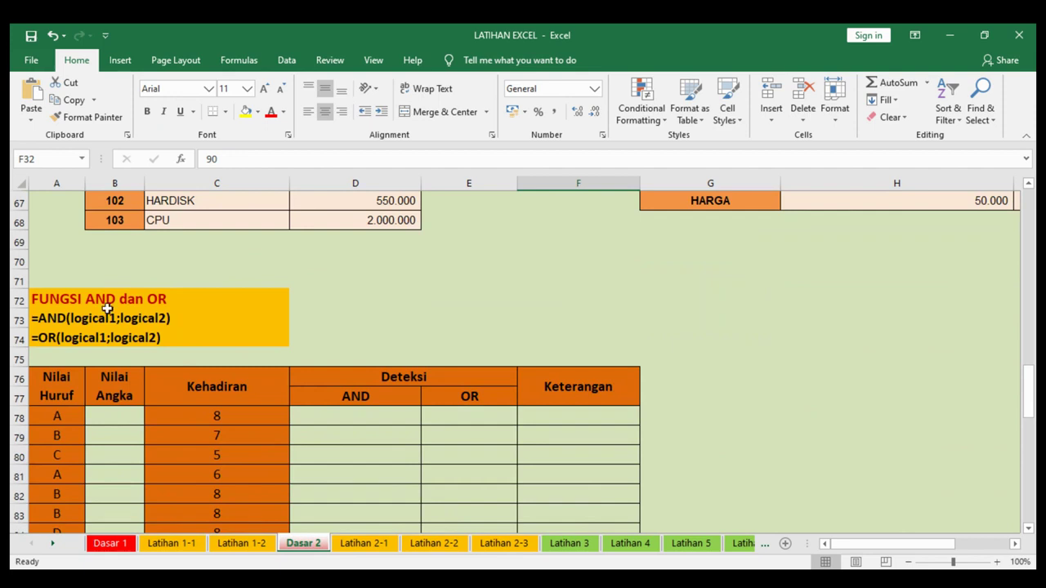
pyautogui.scroll(-4, 281, 307)
pyautogui.scroll(-2, 281, 308)
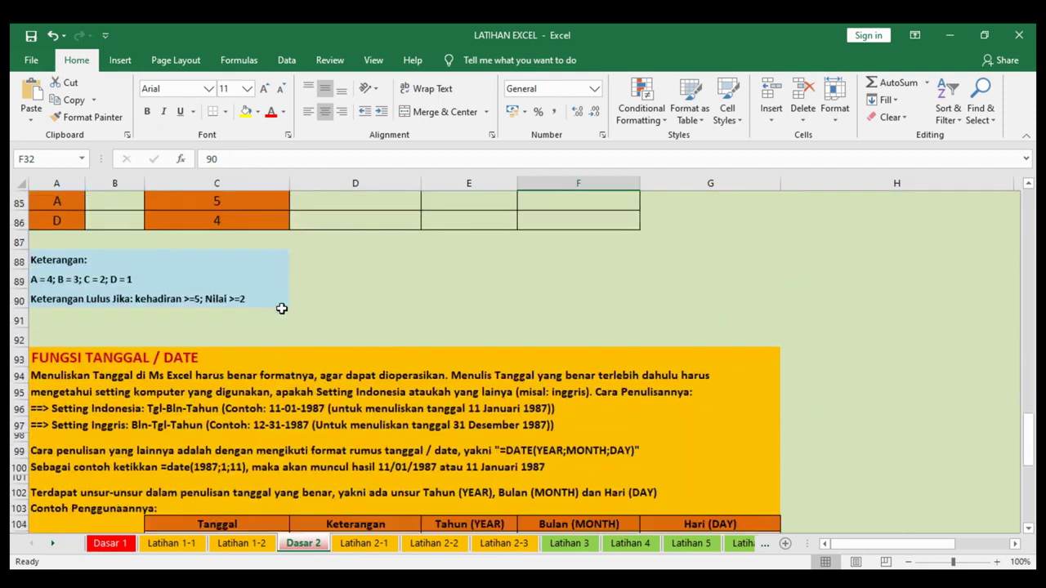
pyautogui.scroll(-1, 281, 308)
pyautogui.scroll(-1, 281, 307)
pyautogui.scroll(-1, 281, 308)
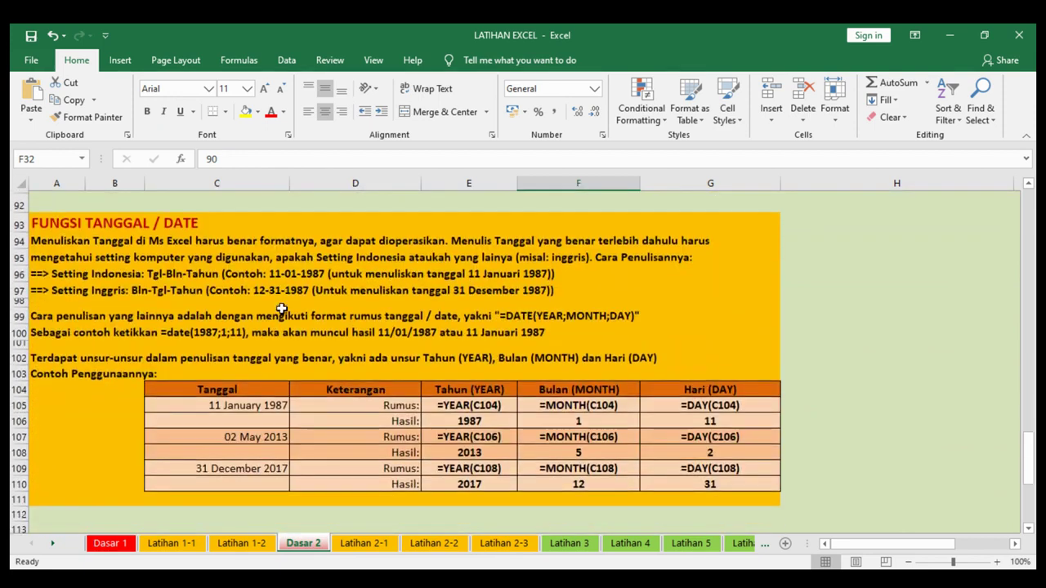
pyautogui.scroll(-3, 281, 308)
pyautogui.scroll(-1, 281, 308)
pyautogui.scroll(-2, 281, 308)
pyautogui.scroll(-3, 281, 308)
pyautogui.scroll(-2, 281, 308)
pyautogui.scroll(-1, 281, 308)
pyautogui.scroll(7, 281, 308)
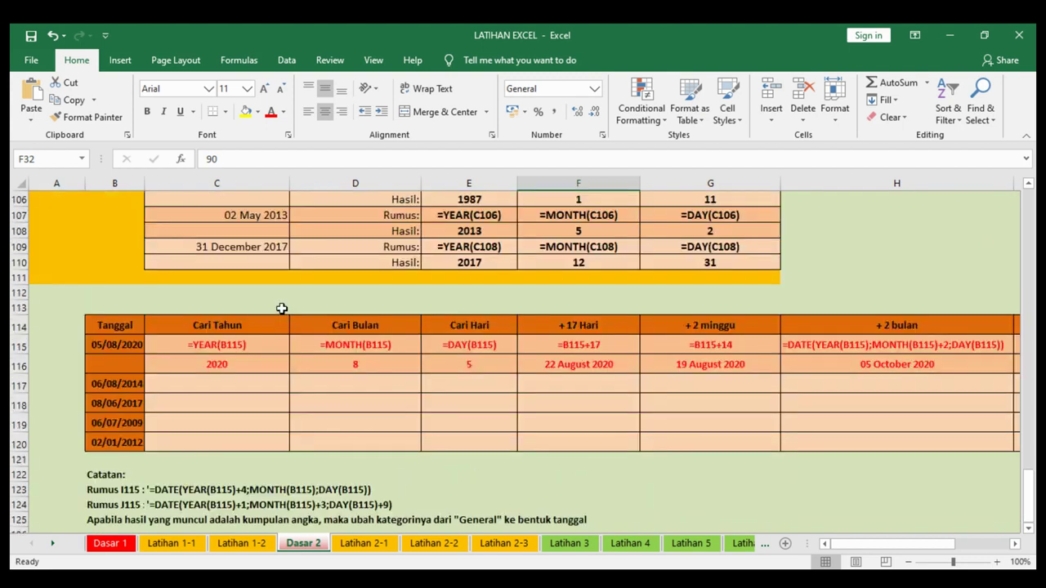
pyautogui.scroll(7, 281, 308)
pyautogui.scroll(5, 240, 404)
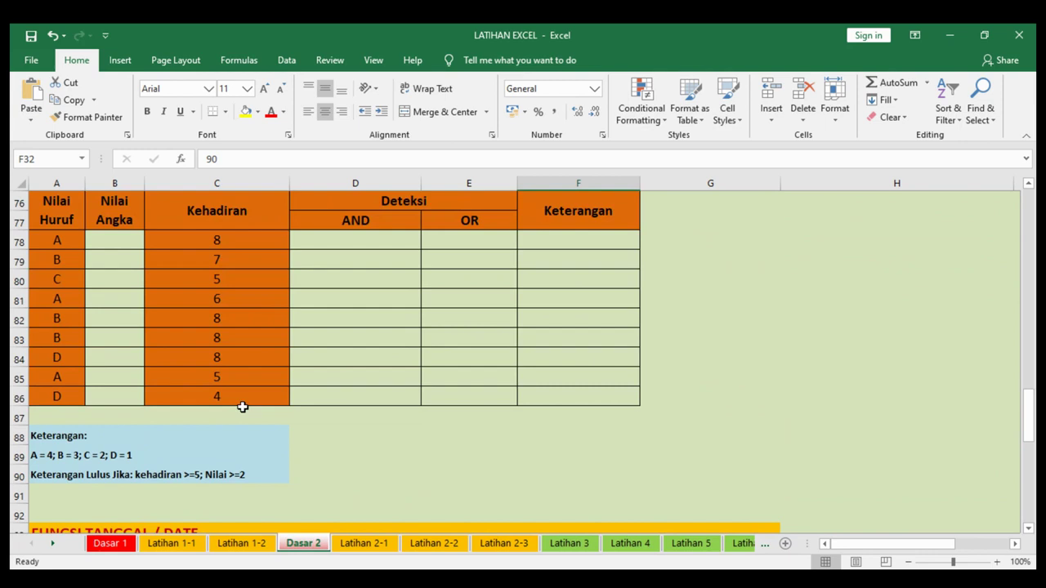
pyautogui.scroll(1, 210, 416)
pyautogui.scroll(2, 210, 416)
pyautogui.scroll(5, 210, 416)
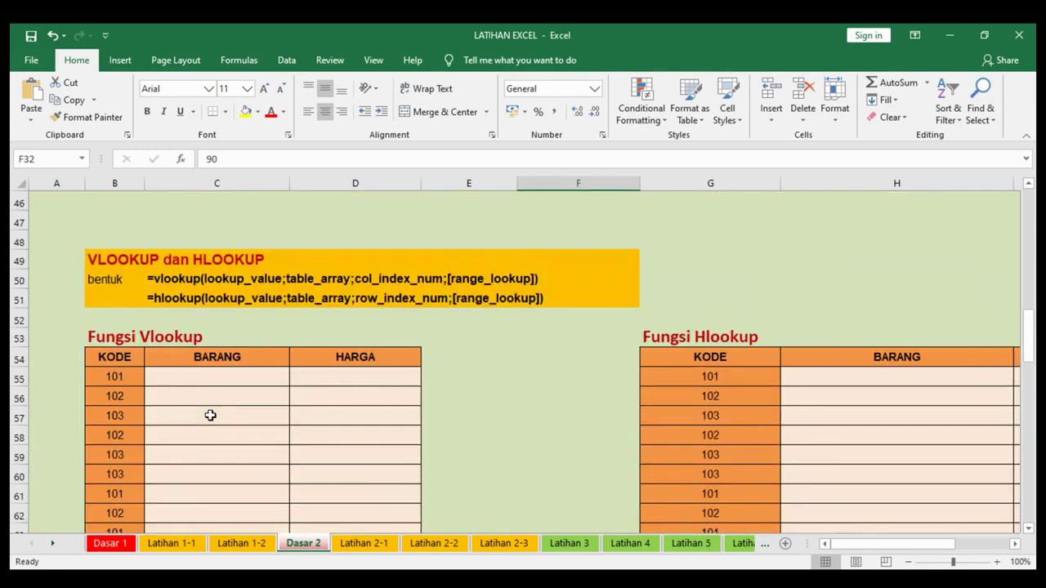
pyautogui.scroll(2, 210, 416)
pyautogui.scroll(2, 215, 401)
pyautogui.scroll(4, 215, 401)
pyautogui.scroll(6, 215, 401)
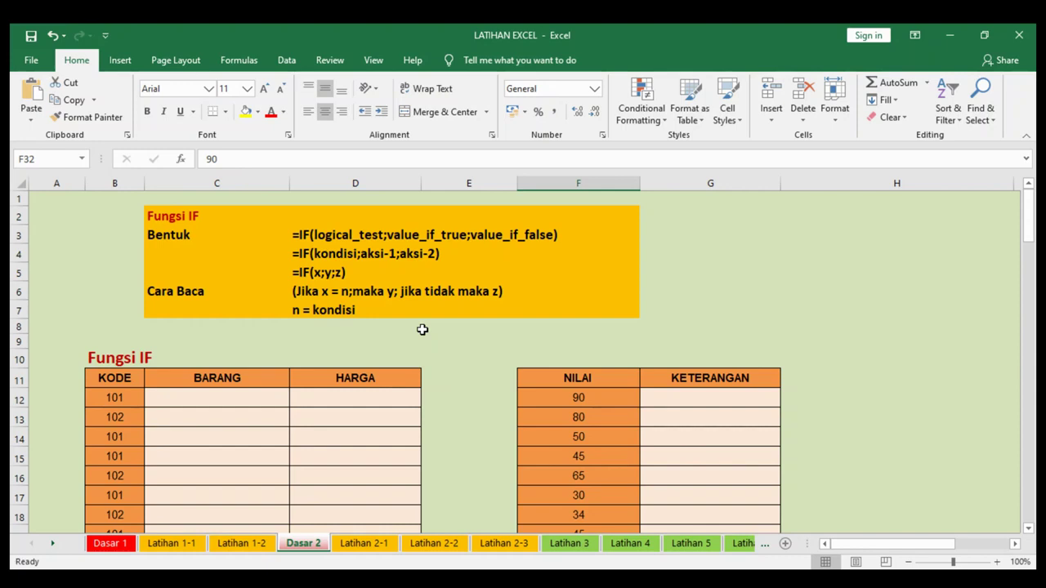
pyautogui.click(331, 237)
pyautogui.click(693, 265)
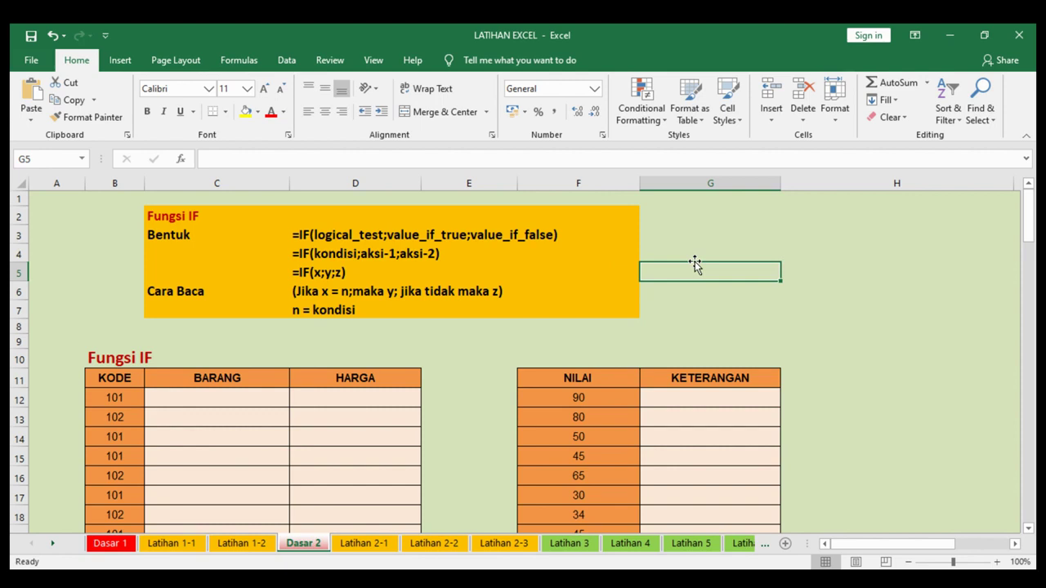
pyautogui.click(682, 237)
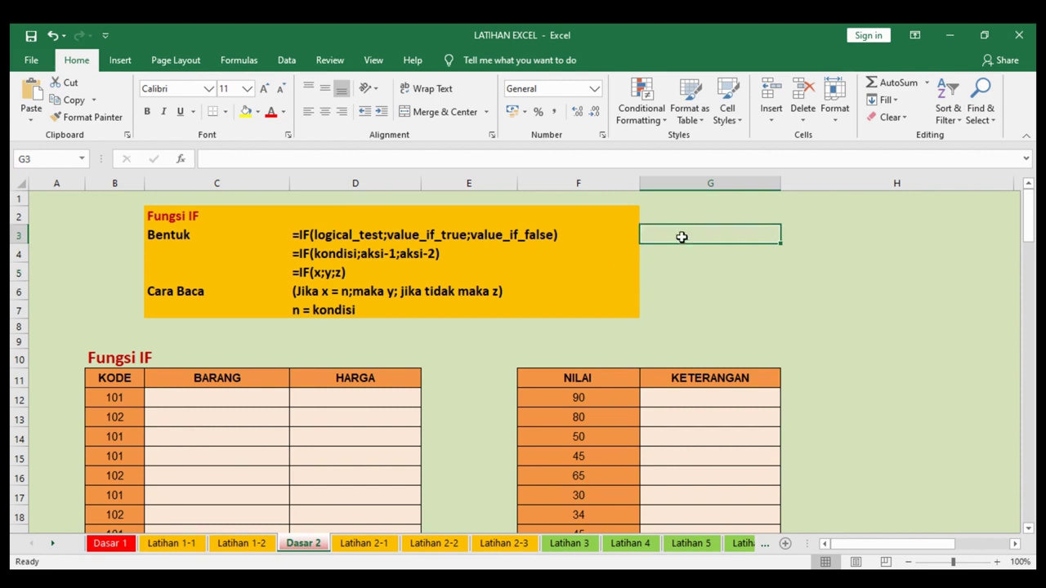
pyautogui.click(562, 259)
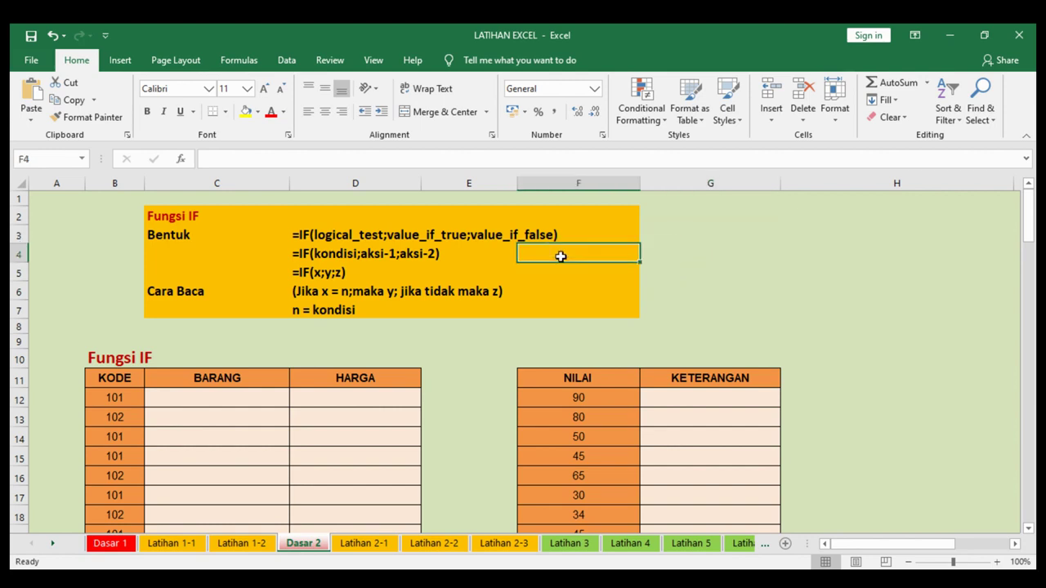
pyautogui.click(442, 255)
pyautogui.click(356, 278)
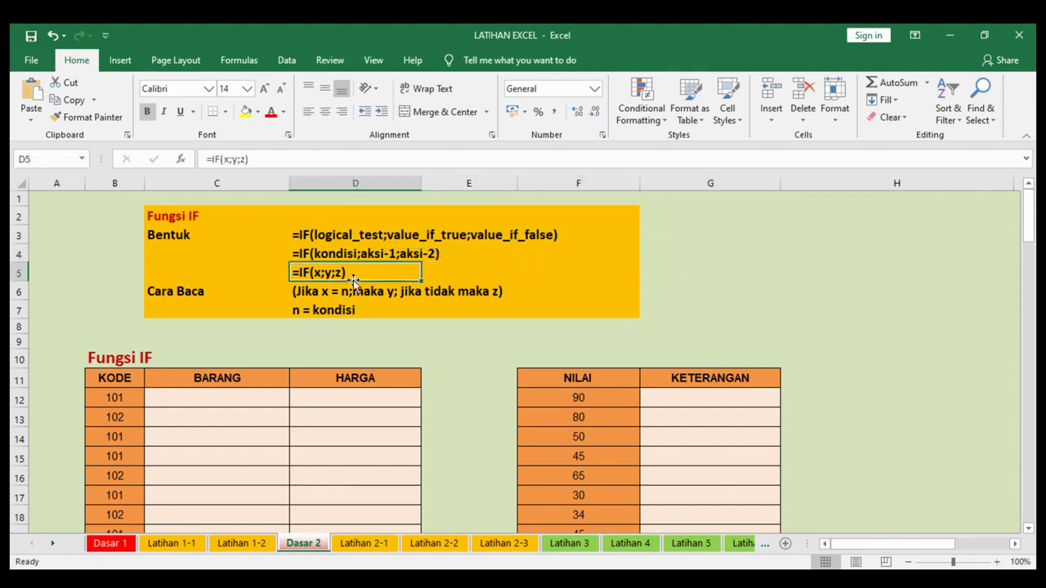
pyautogui.click(742, 270)
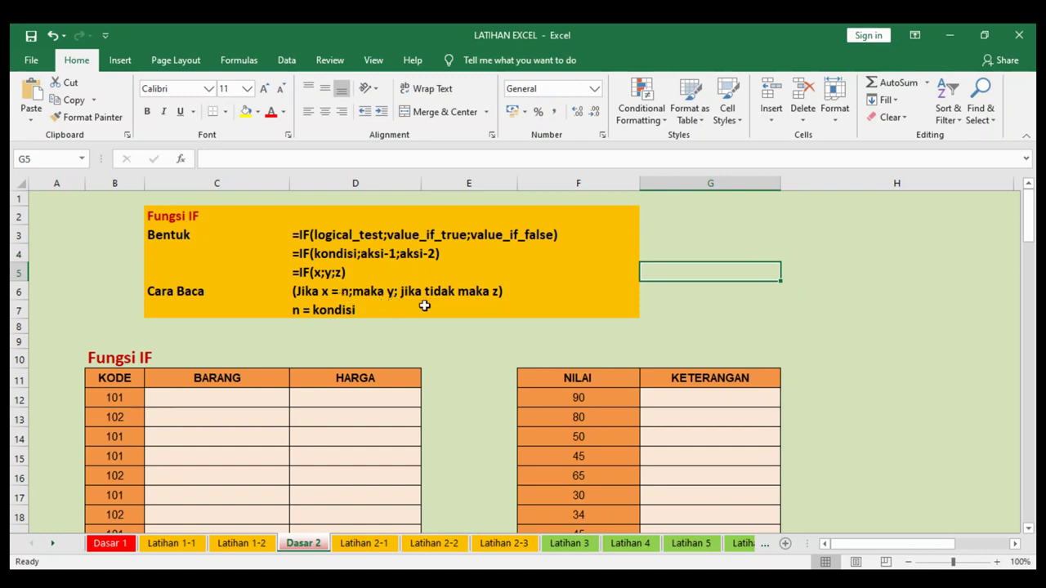
pyautogui.click(471, 292)
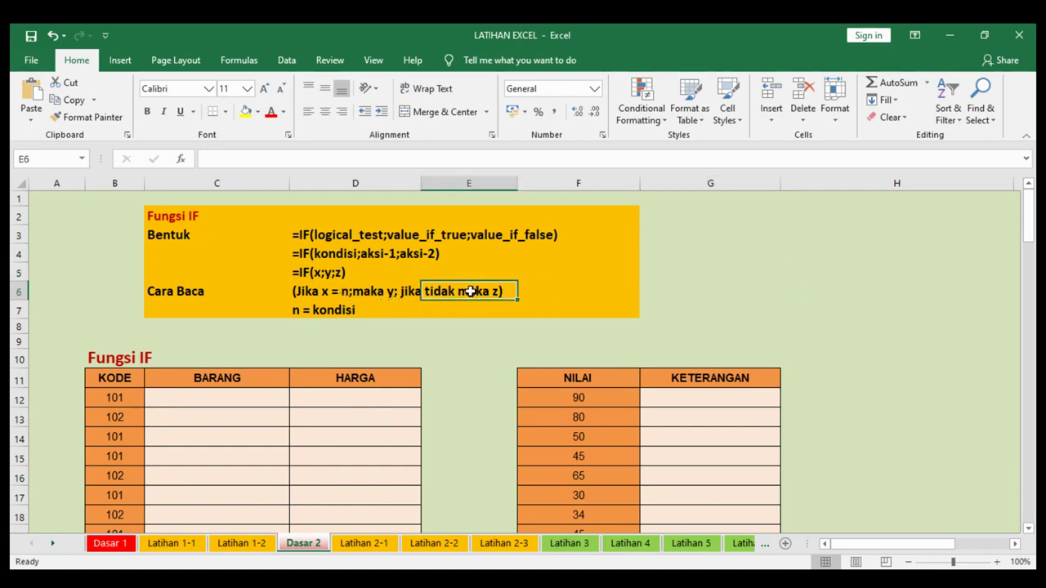
pyautogui.click(719, 290)
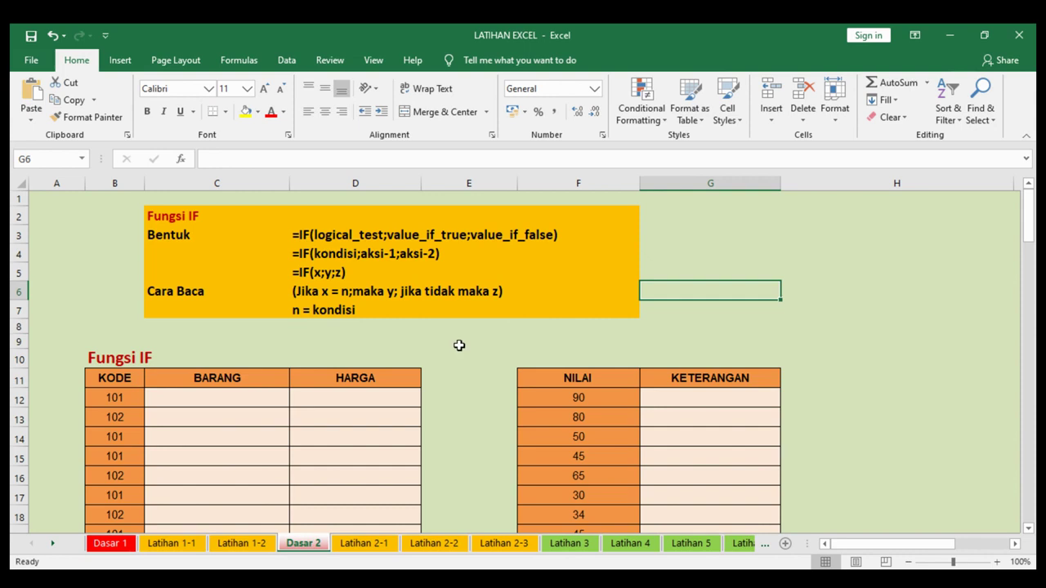
pyautogui.scroll(-1, 459, 346)
pyautogui.scroll(-2, 459, 346)
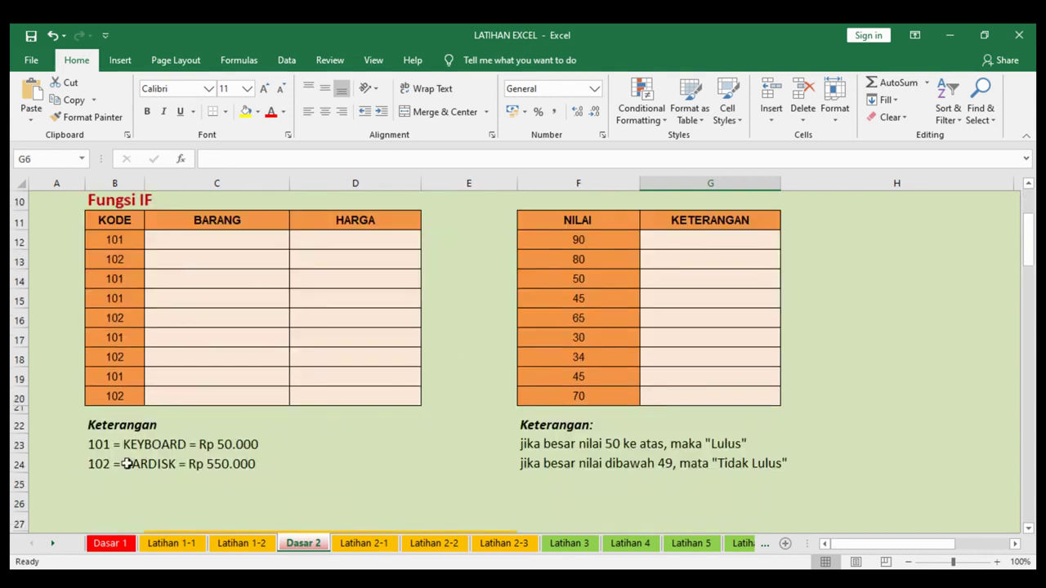
pyautogui.click(98, 445)
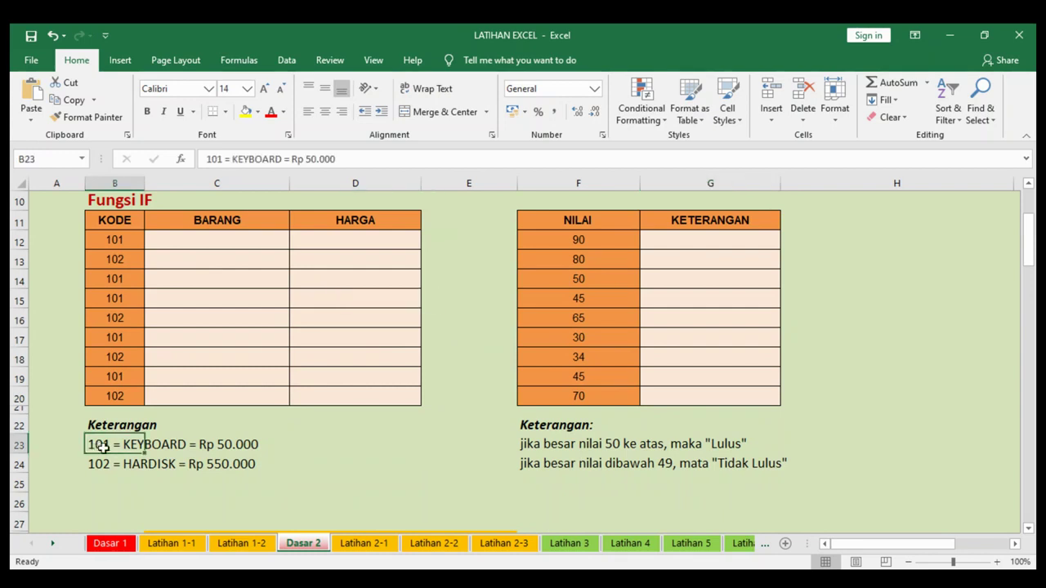
pyautogui.click(164, 446)
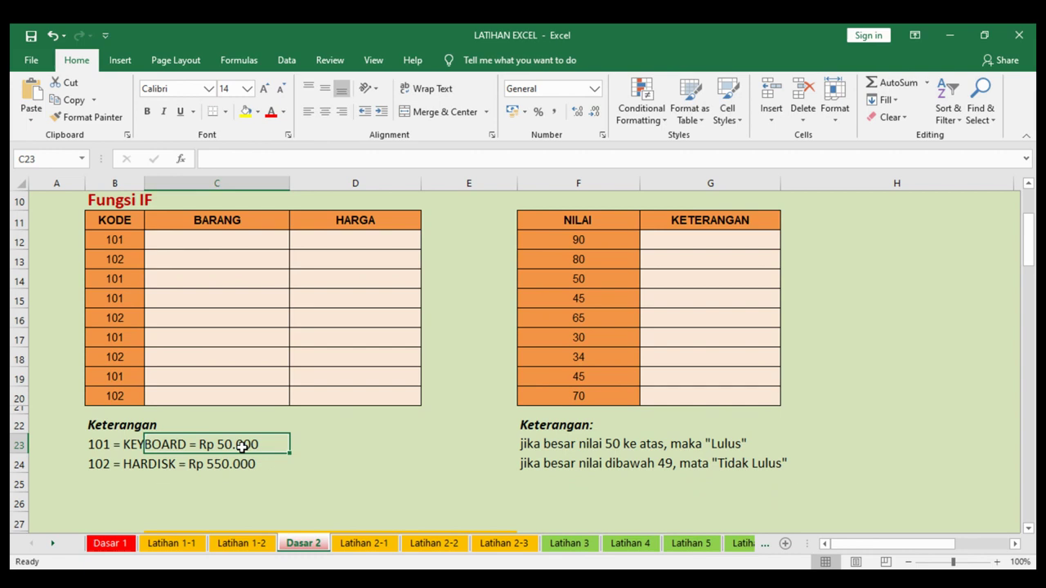
pyautogui.click(95, 464)
pyautogui.click(152, 464)
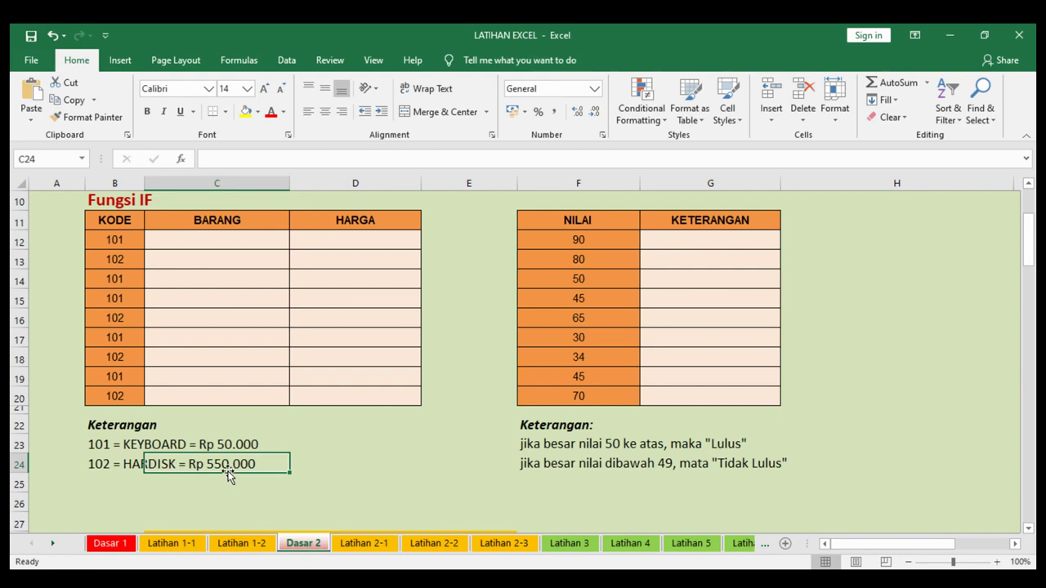
pyautogui.click(309, 441)
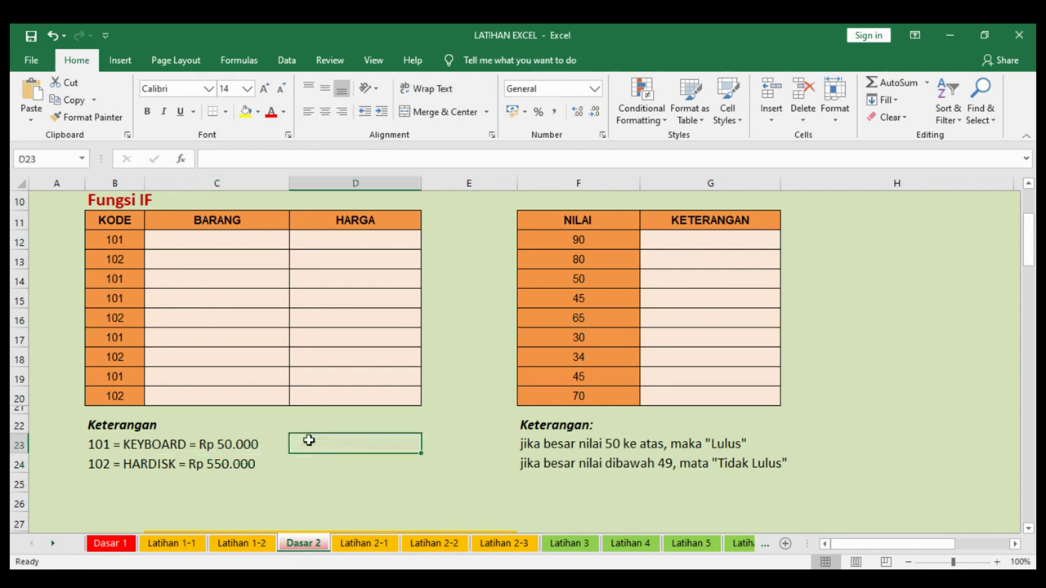
pyautogui.scroll(2, 290, 404)
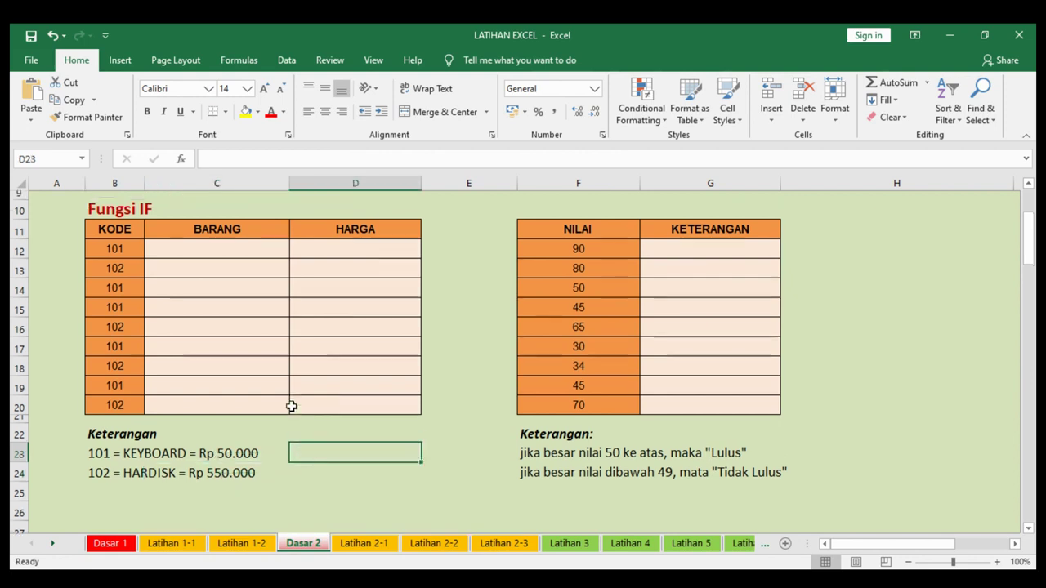
pyautogui.scroll(1, 281, 384)
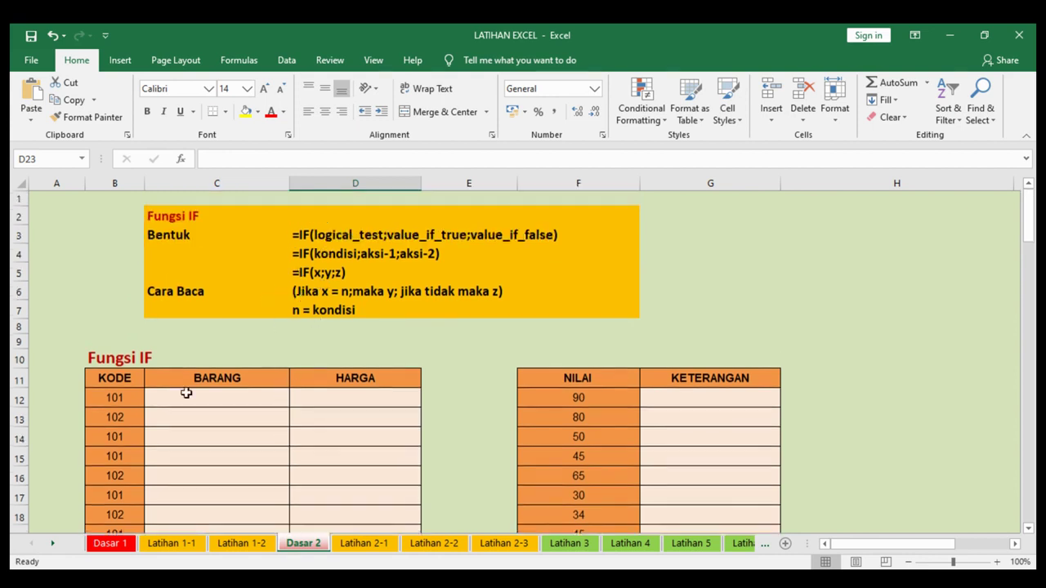
pyautogui.scroll(-1, 186, 394)
pyautogui.scroll(-1, 186, 394)
# Step: In C12, type an IF formula with B12 as the condition and "KEYBORD";Harddisk as results
pyautogui.click(215, 287)
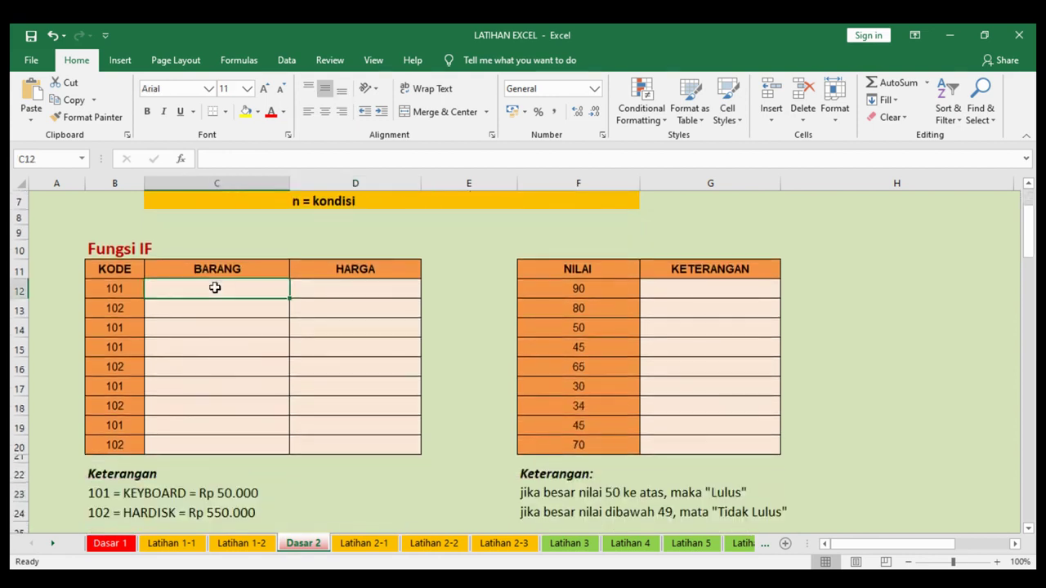
pyautogui.write('=')
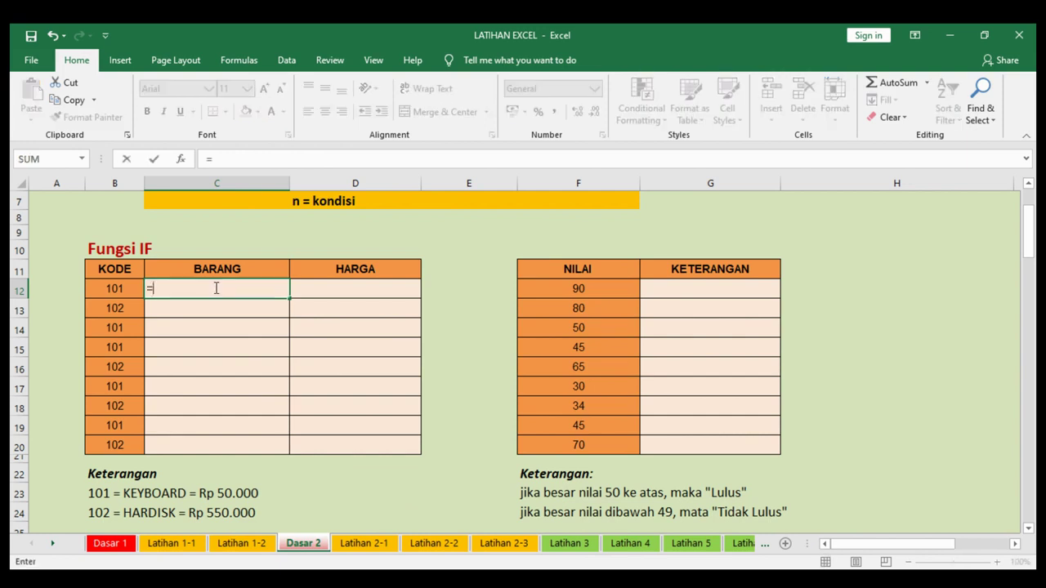
pyautogui.write('IF(')
pyautogui.click(113, 288)
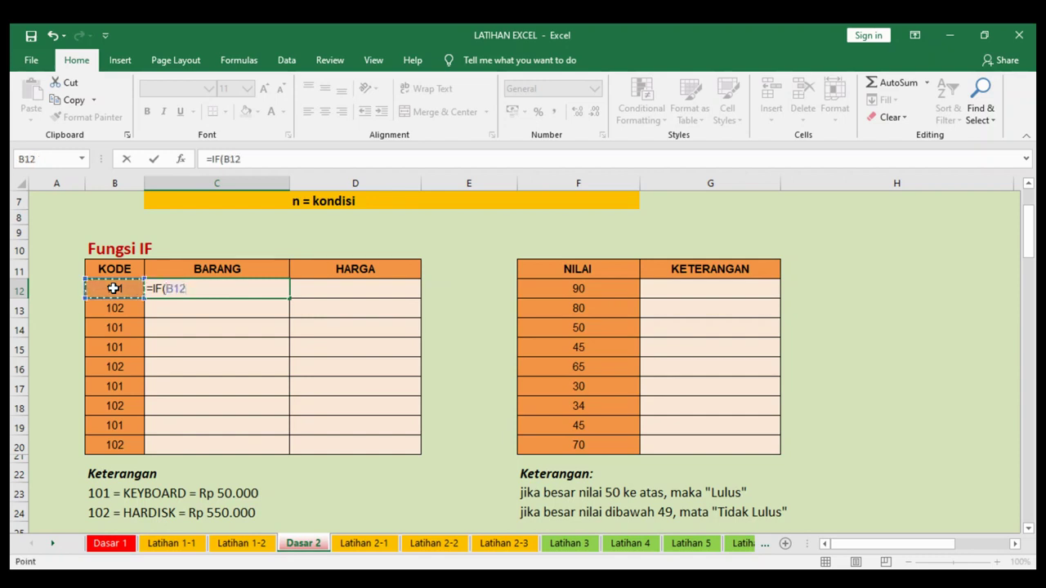
pyautogui.write(';')
pyautogui.write('KEYBORD')
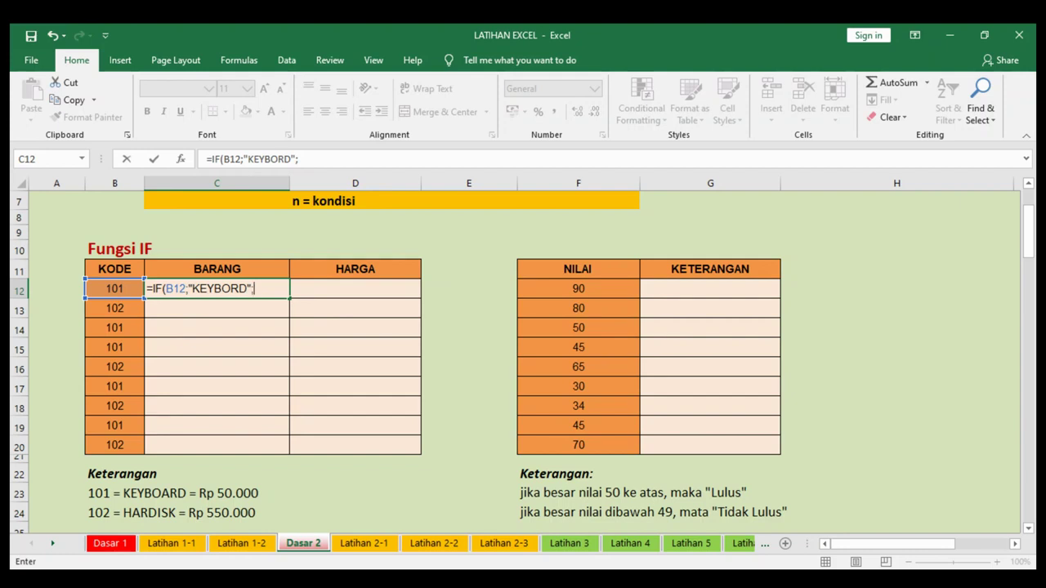
pyautogui.write('Harddisk')
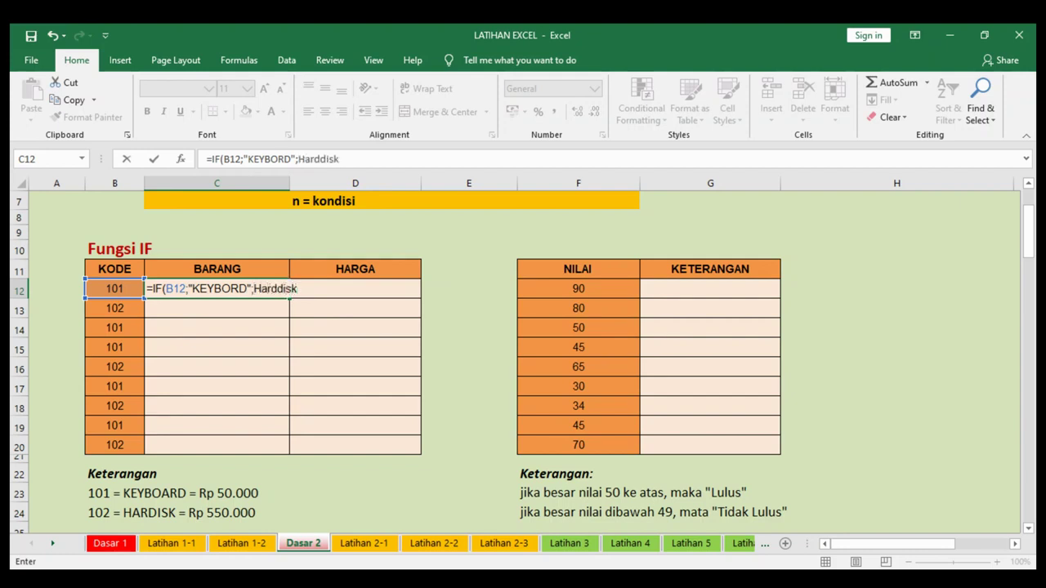
pyautogui.write('"')
# Step: Accept Excel's correction so C12 holds =IF(B12;"KEYBORD";"Harddisk"), then verify it in the formula bar
pyautogui.press('Return')
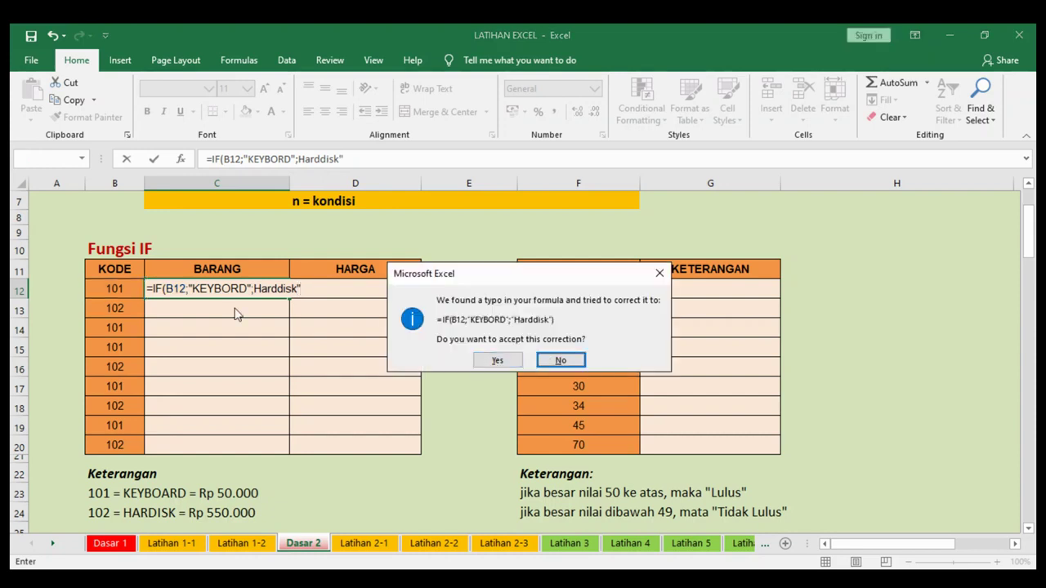
pyautogui.press('Tab')
pyautogui.press('Return')
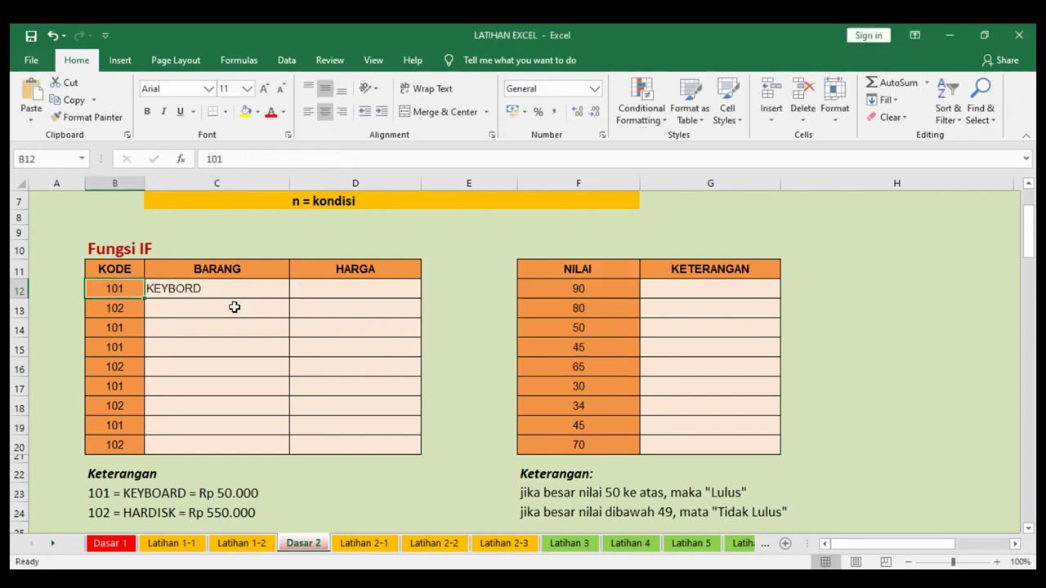
pyautogui.click(231, 293)
pyautogui.click(129, 288)
pyautogui.click(164, 289)
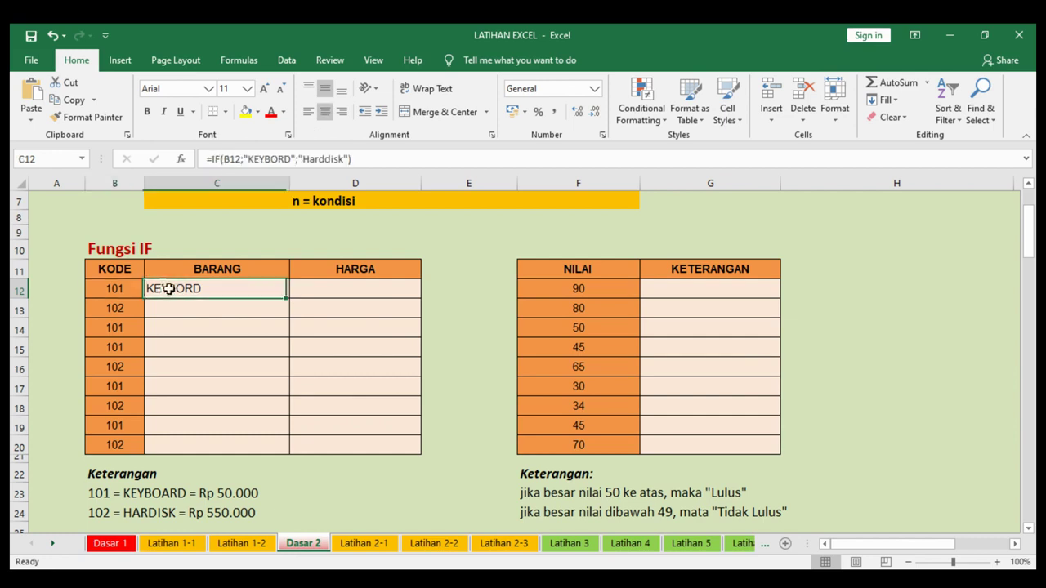
pyautogui.click(301, 158)
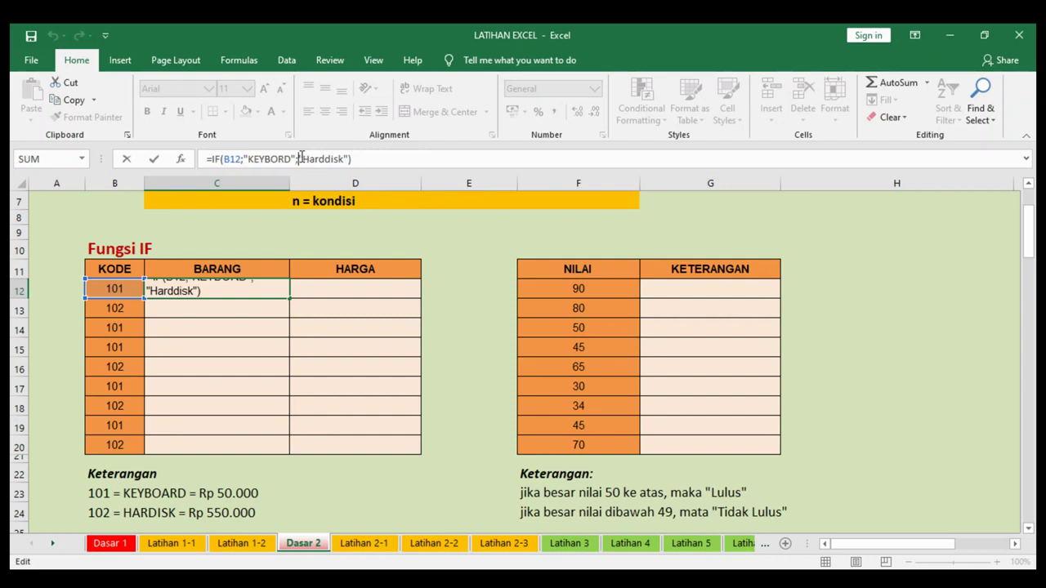
pyautogui.click(363, 159)
pyautogui.hotkey('ctrl', 'Return')
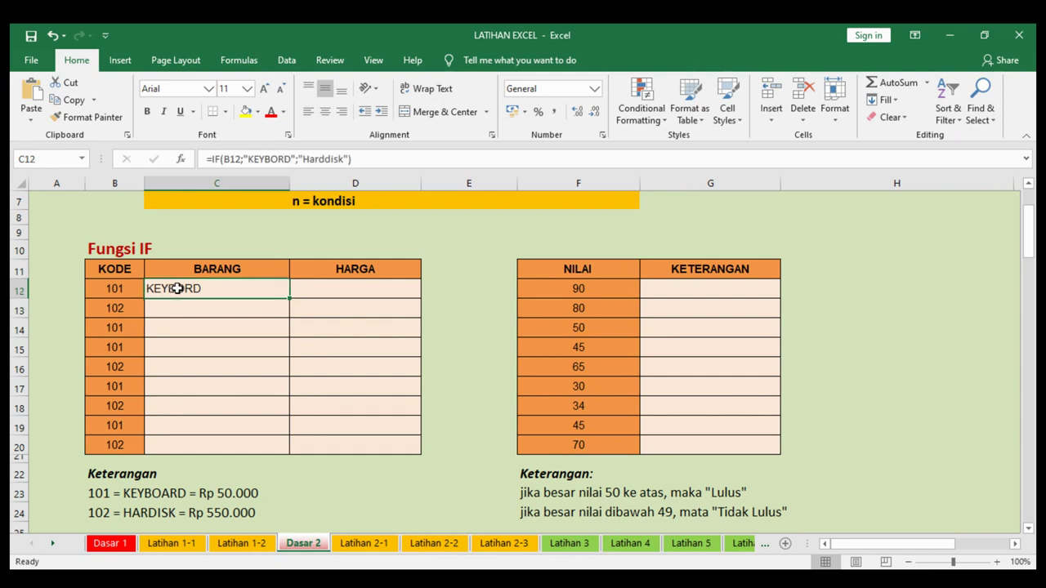
# Step: Fill C12's IF formula down to C20 and reselect C12
pyautogui.moveTo(290, 298); pyautogui.dragTo(284, 449)
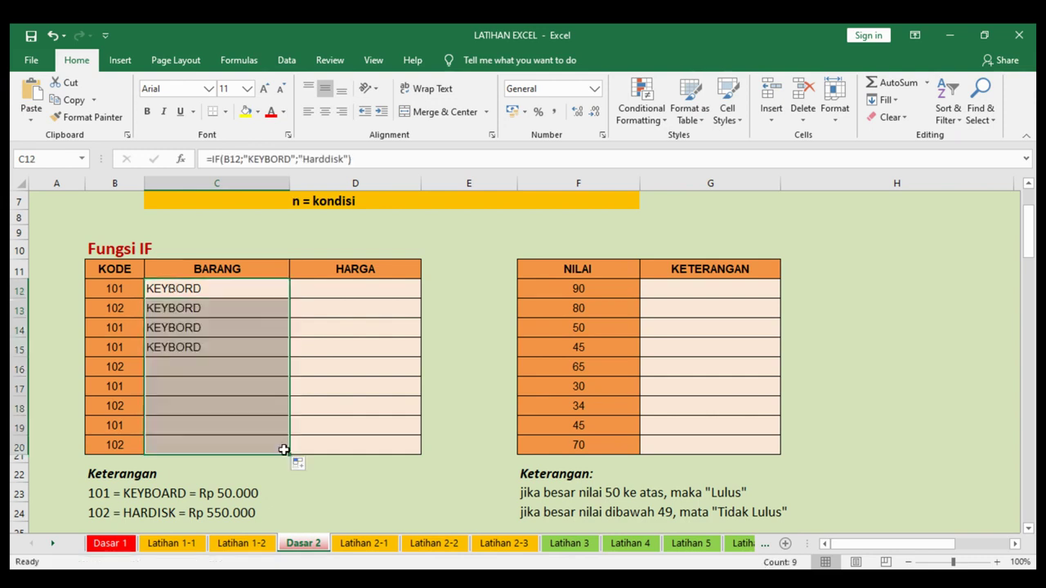
pyautogui.click(196, 290)
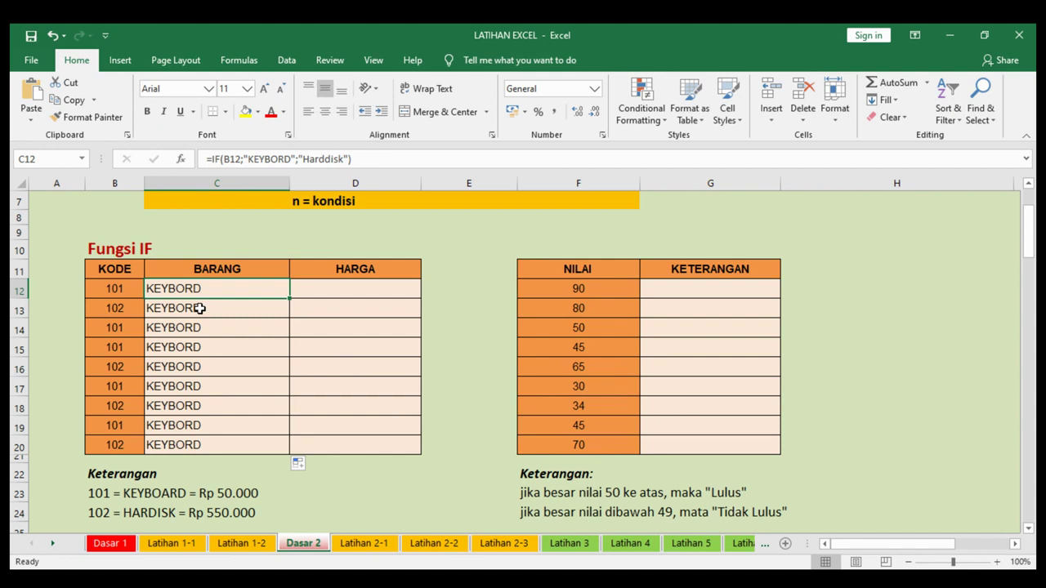
# Step: Change C12's condition to B12=101 and refill the formula down through C20
pyautogui.click(243, 158)
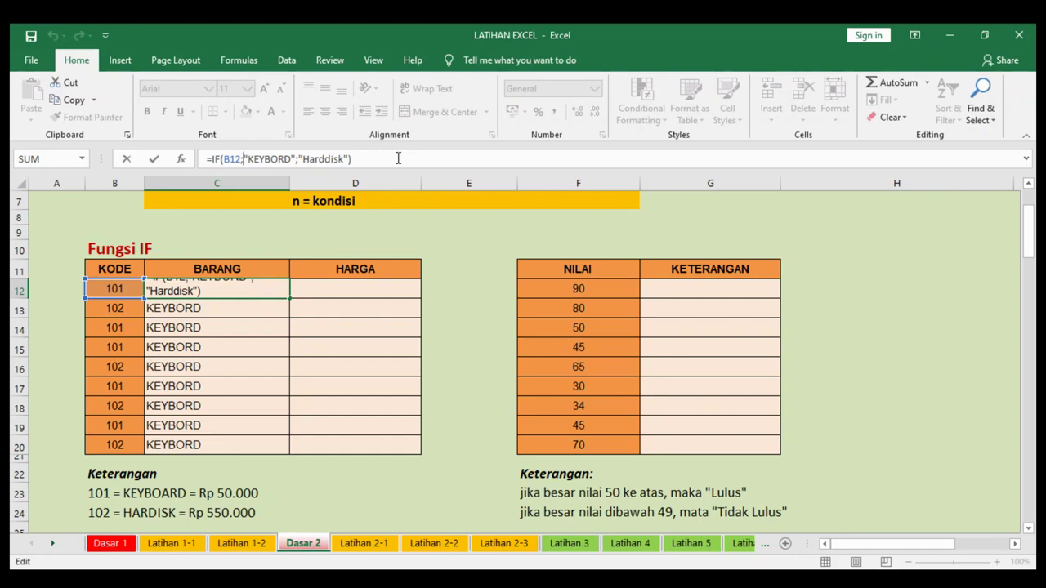
pyautogui.press('Return')
pyautogui.scroll(2, 401, 299)
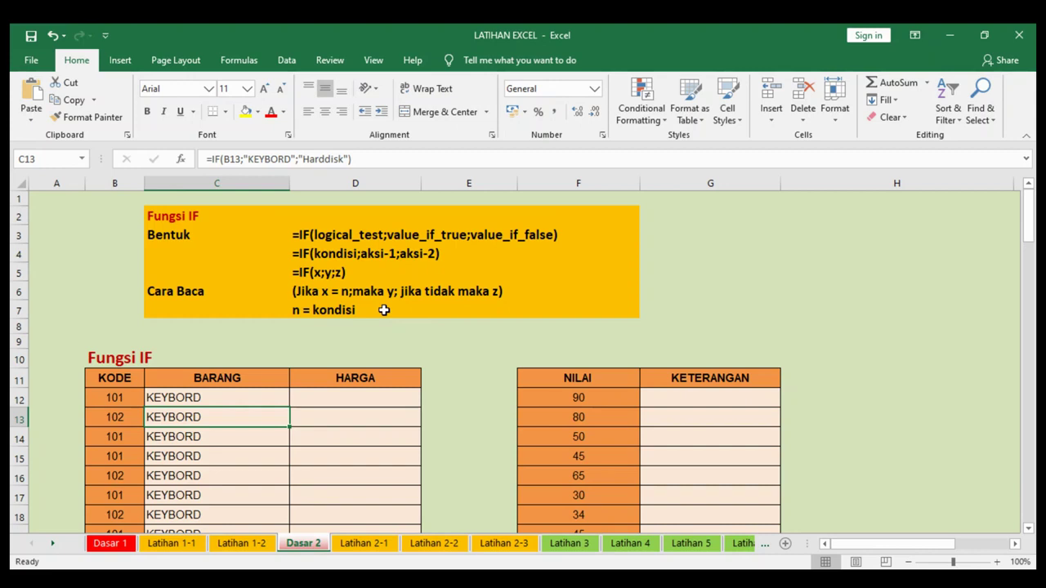
pyautogui.click(213, 399)
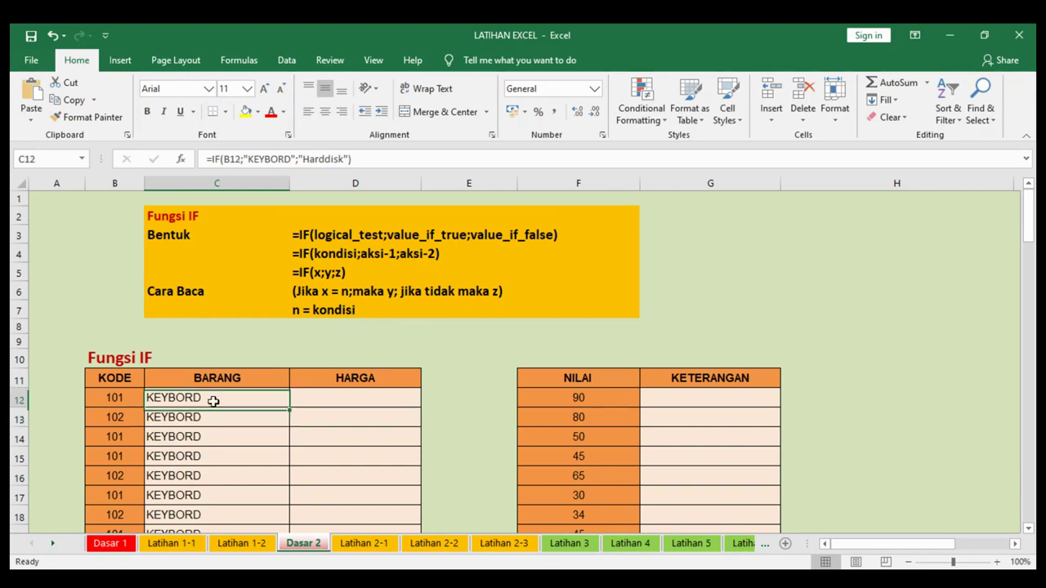
pyautogui.click(240, 158)
pyautogui.write('=')
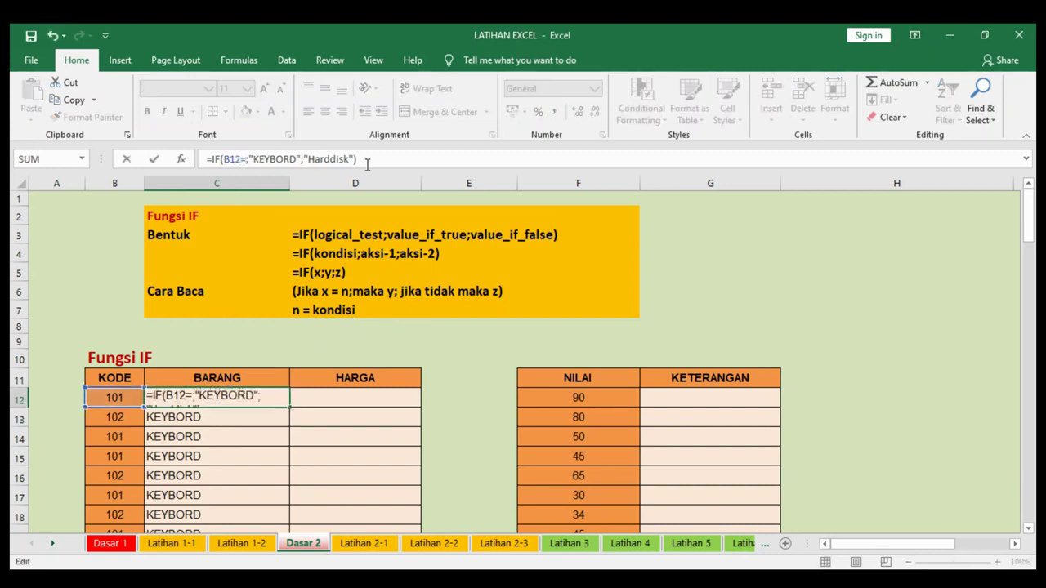
pyautogui.write('101')
pyautogui.hotkey('ctrl', 'Return')
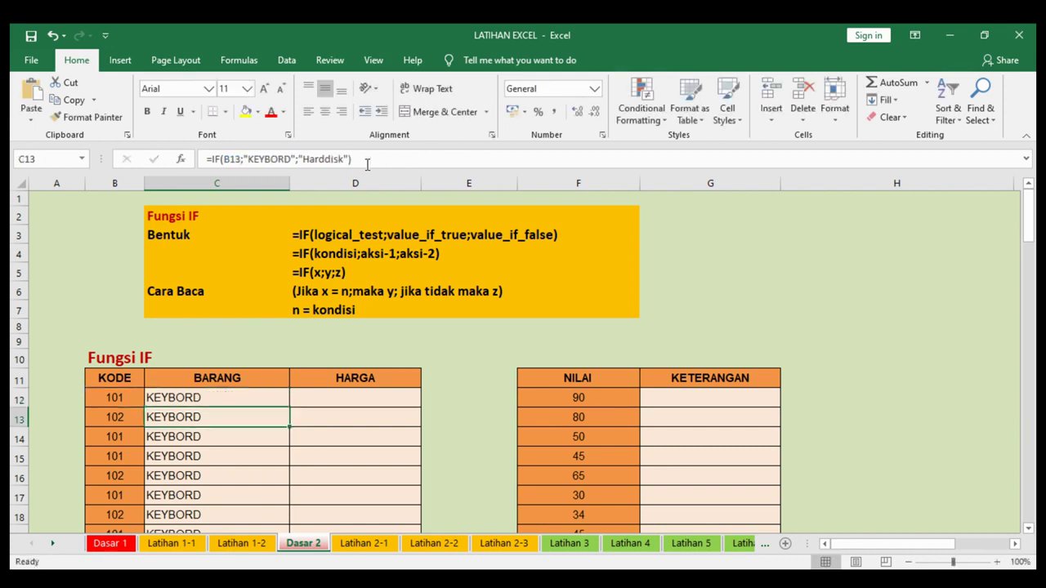
pyautogui.moveTo(289, 406); pyautogui.dragTo(283, 467)
pyautogui.scroll(-1, 289, 467)
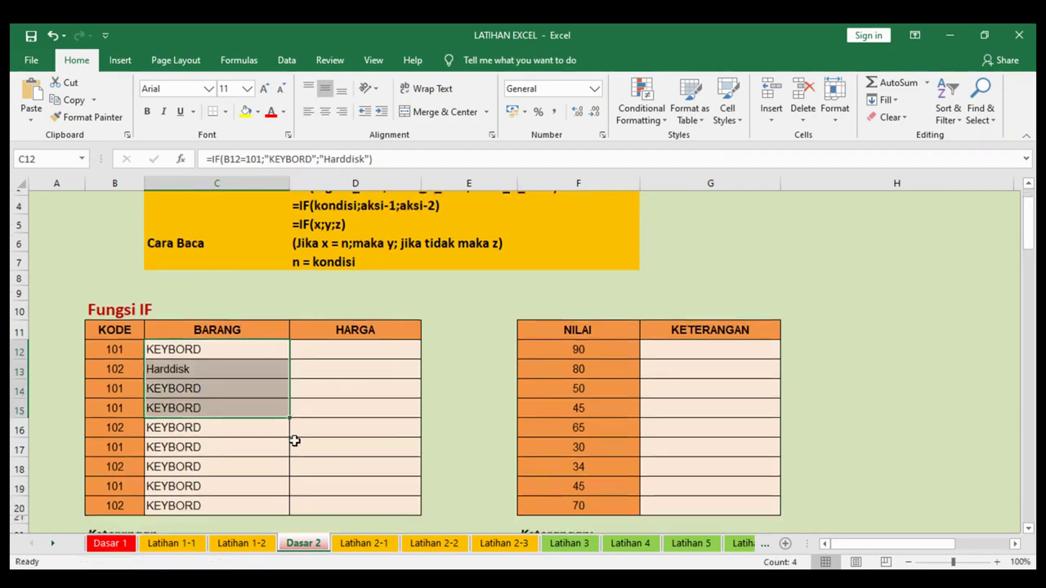
pyautogui.scroll(-1, 291, 438)
pyautogui.moveTo(289, 358); pyautogui.dragTo(294, 452)
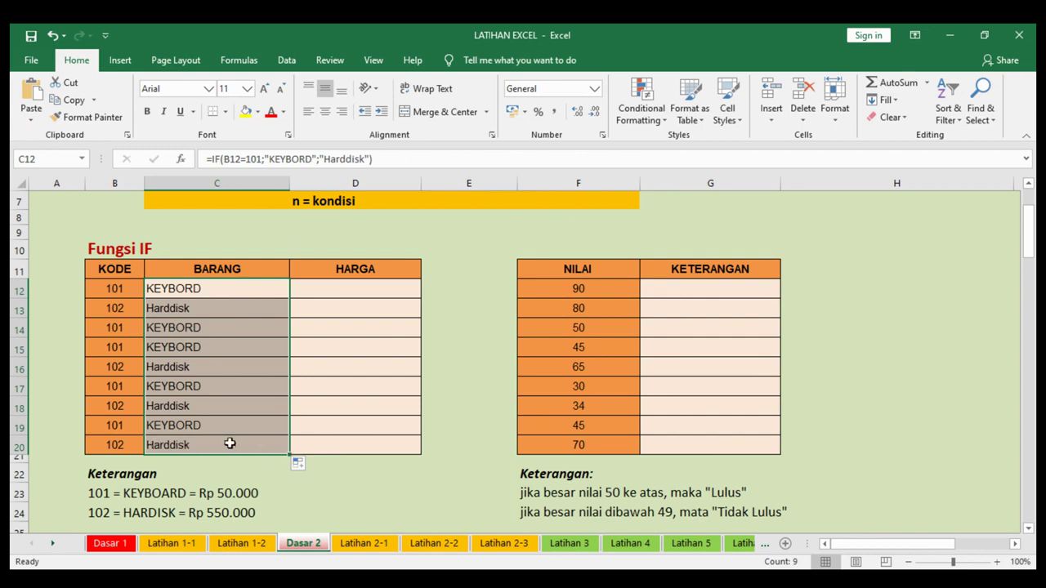
# Step: Change Harddisk to "HARDDISK" in C12's formula and fill it down to C20
pyautogui.click(222, 289)
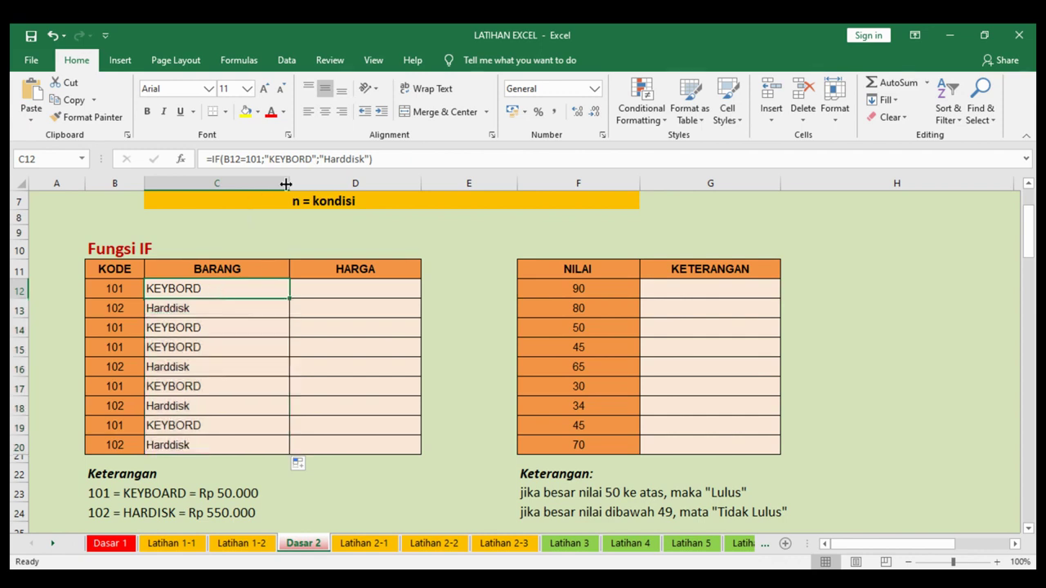
pyautogui.click(340, 158)
pyautogui.doubleClick(341, 158)
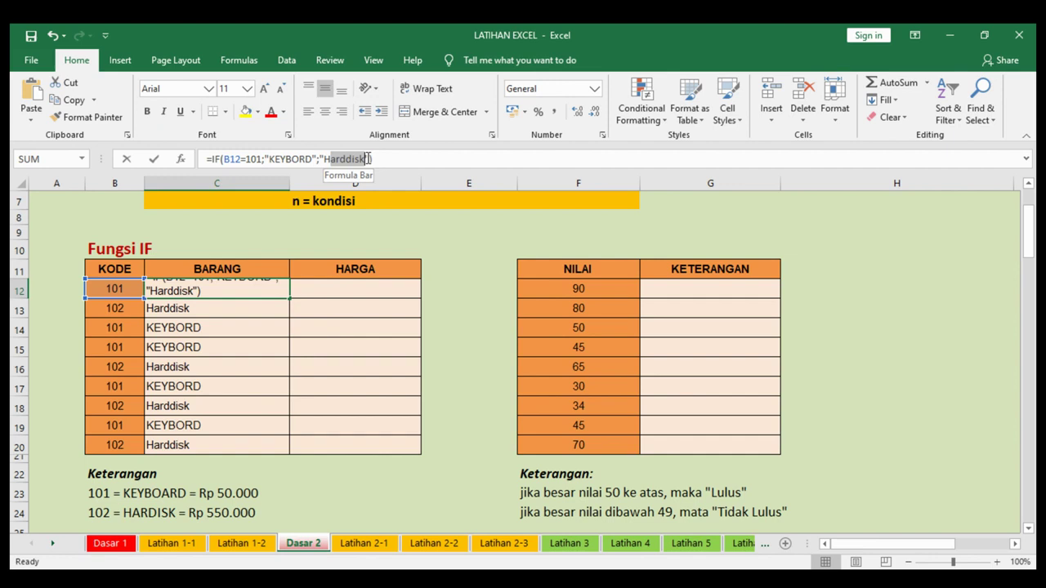
pyautogui.write('ARDDISK')
pyautogui.hotkey('ctrl', 'Return')
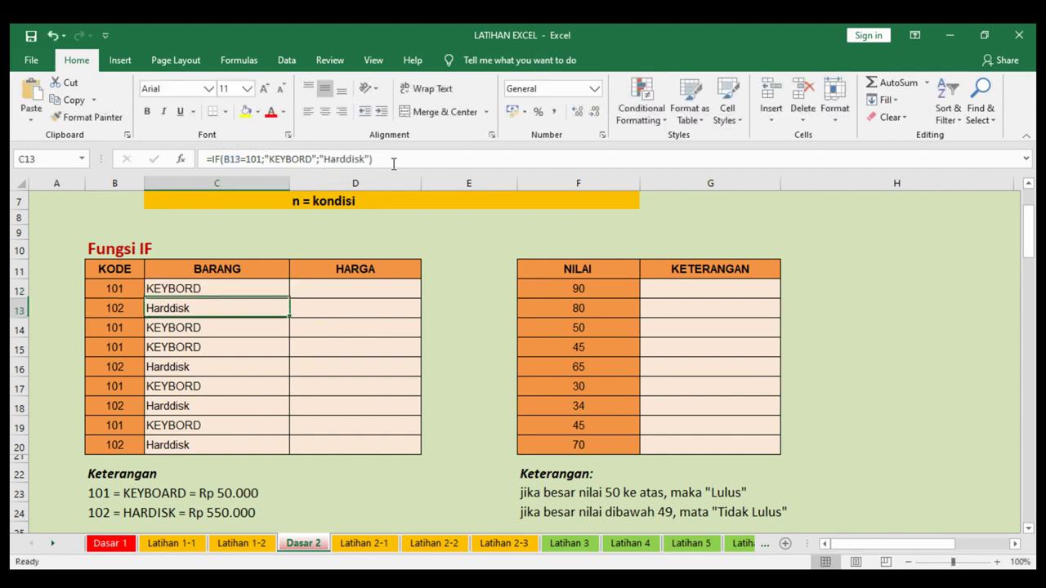
pyautogui.moveTo(289, 298); pyautogui.dragTo(293, 448)
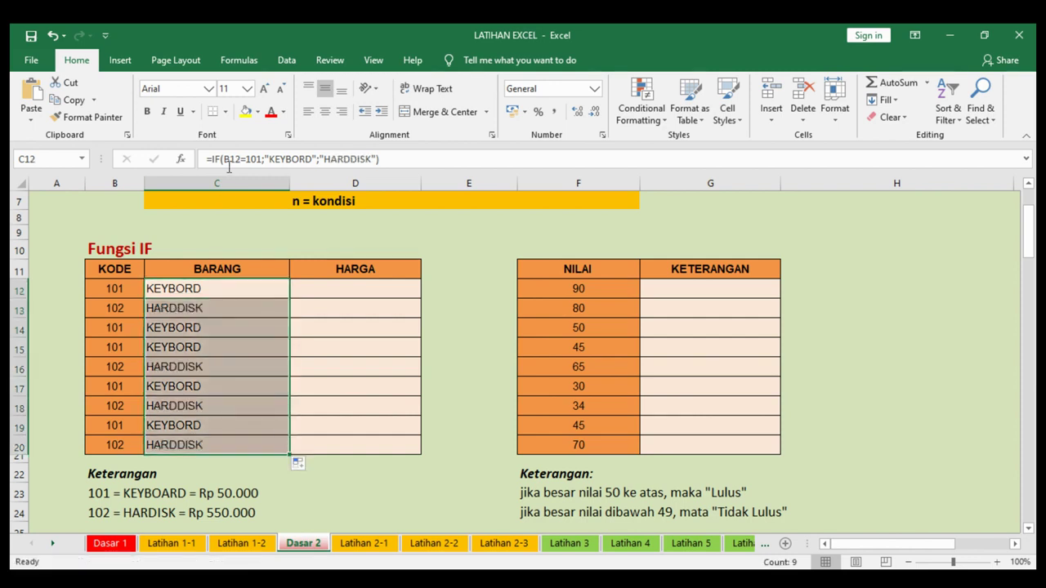
pyautogui.click(182, 292)
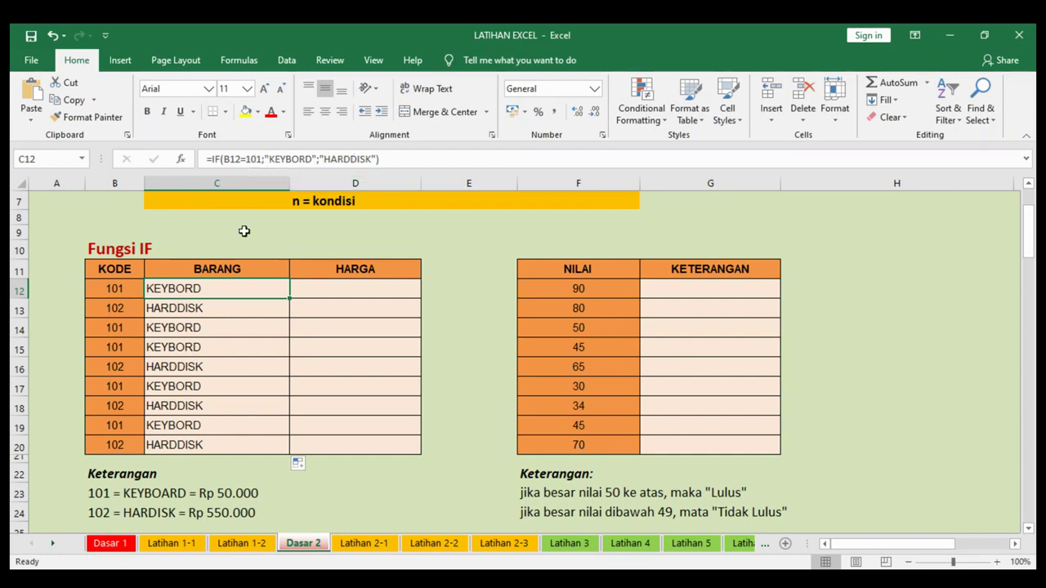
pyautogui.click(121, 305)
pyautogui.click(124, 360)
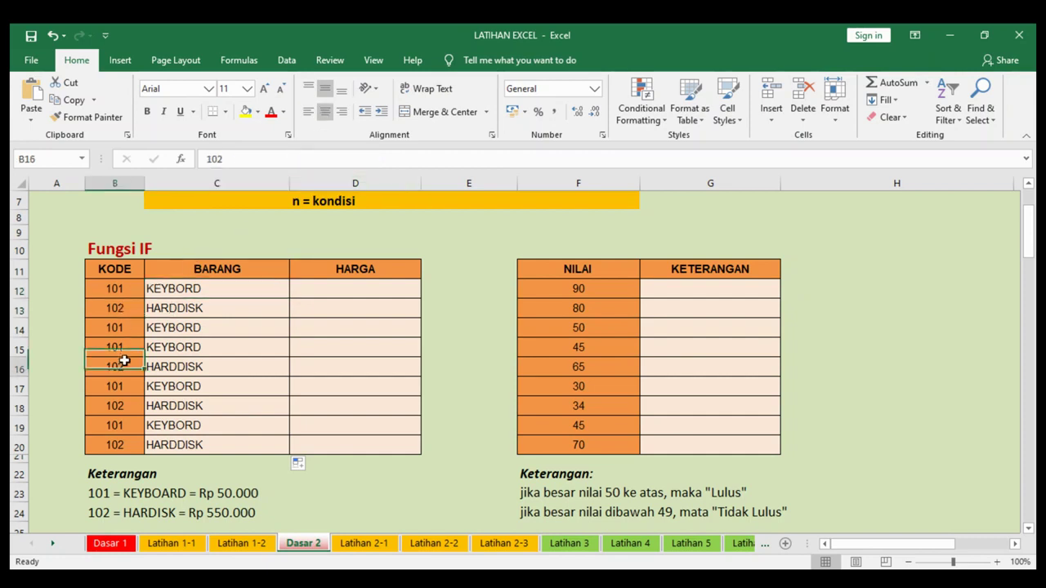
pyautogui.write('110')
pyautogui.press('Return')
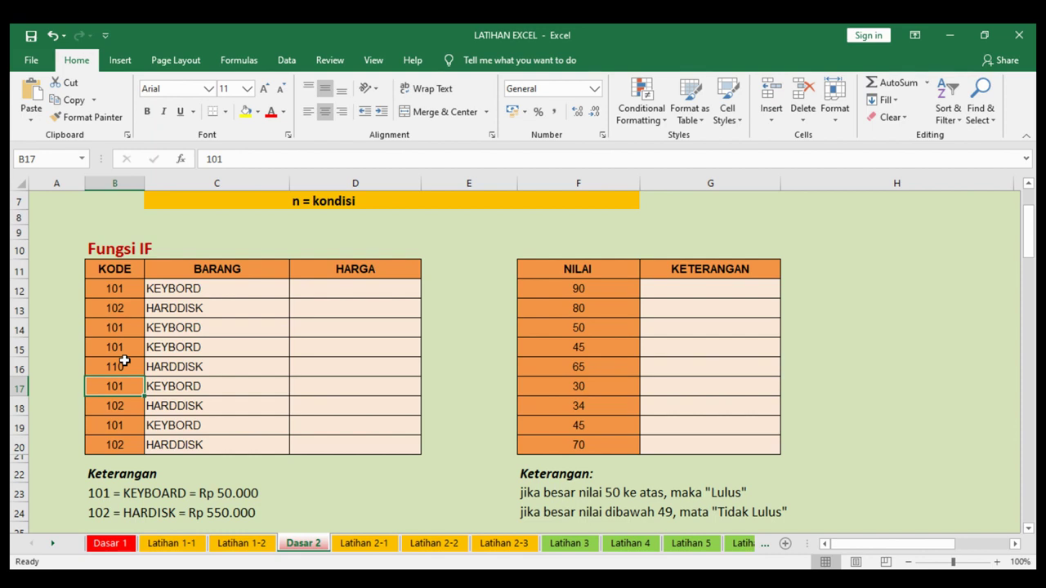
pyautogui.hotkey('ctrl', 'z')
pyautogui.click(123, 311)
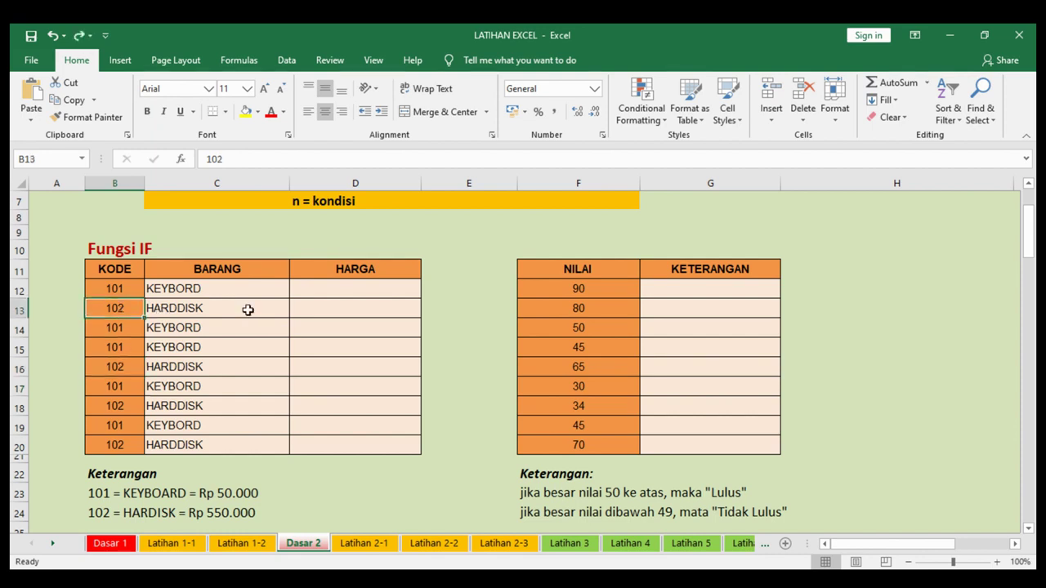
pyautogui.write('101')
pyautogui.press('Return')
pyautogui.hotkey('ctrl', 'z')
pyautogui.click(209, 294)
pyautogui.click(208, 308)
pyautogui.click(214, 293)
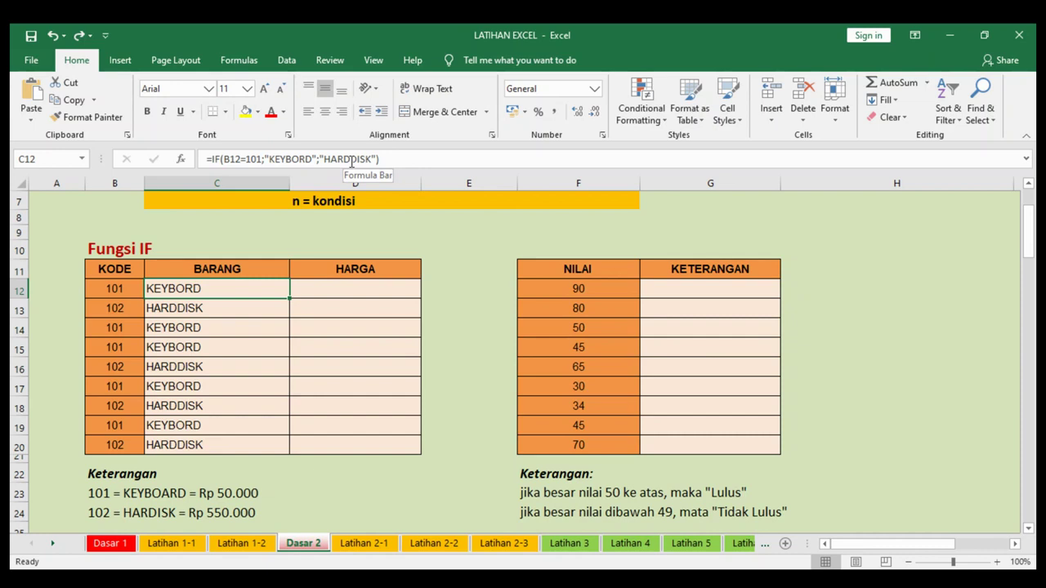
pyautogui.click(351, 293)
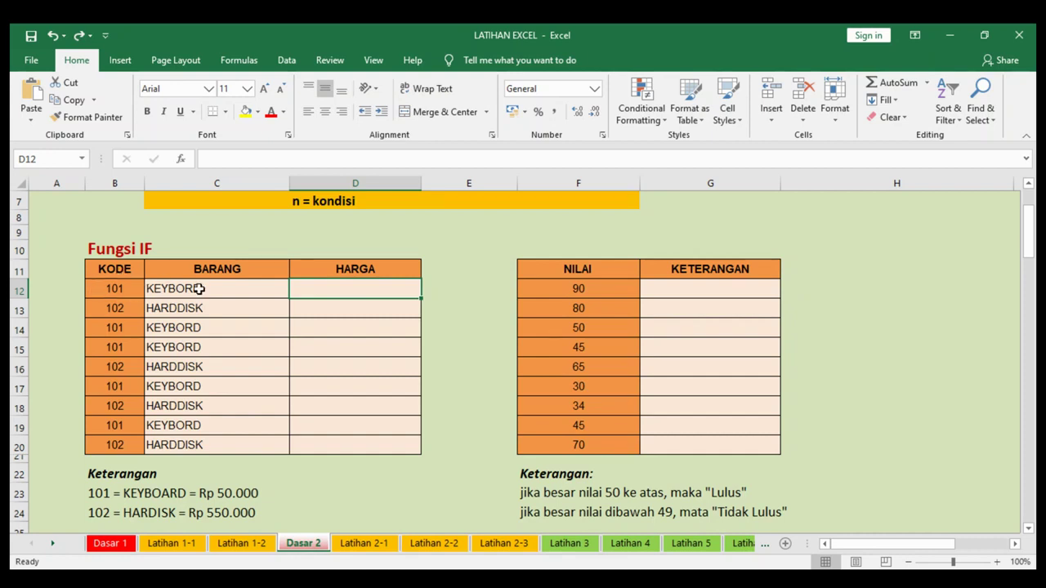
pyautogui.click(104, 288)
pyautogui.click(234, 287)
pyautogui.click(103, 288)
pyautogui.click(208, 290)
pyautogui.click(205, 308)
pyautogui.click(218, 331)
pyautogui.click(217, 364)
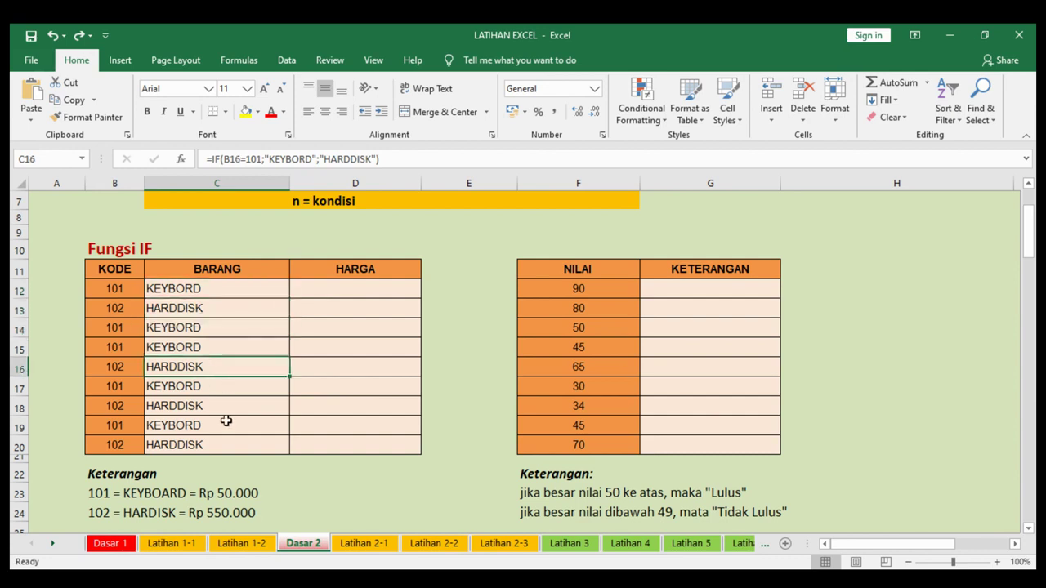
pyautogui.click(311, 294)
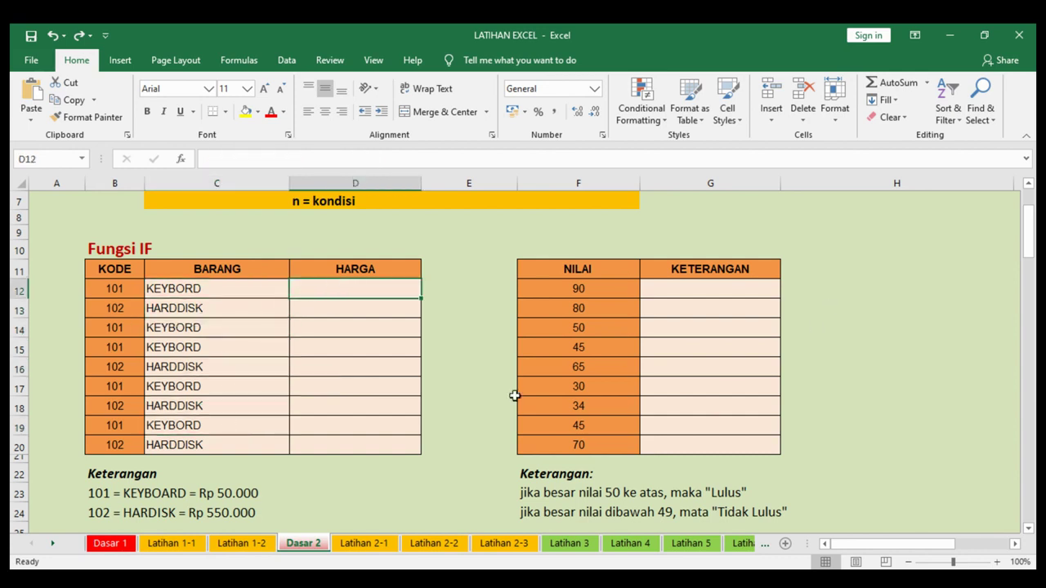
# Step: Enter =IF(B12=101;"50.000";"550.000") in D12 and fill it down to D20
pyautogui.write('=IF(')
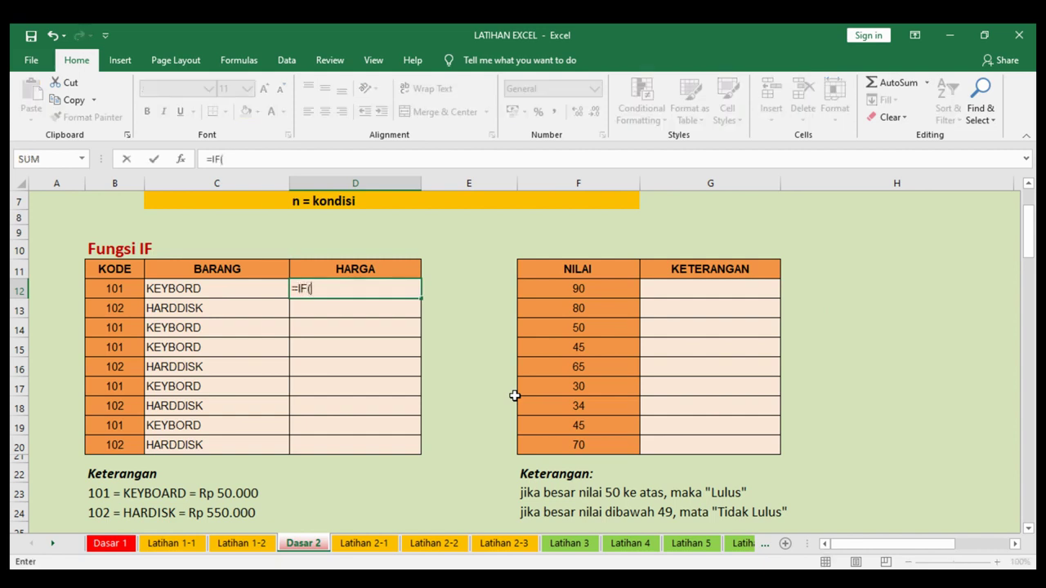
pyautogui.click(119, 288)
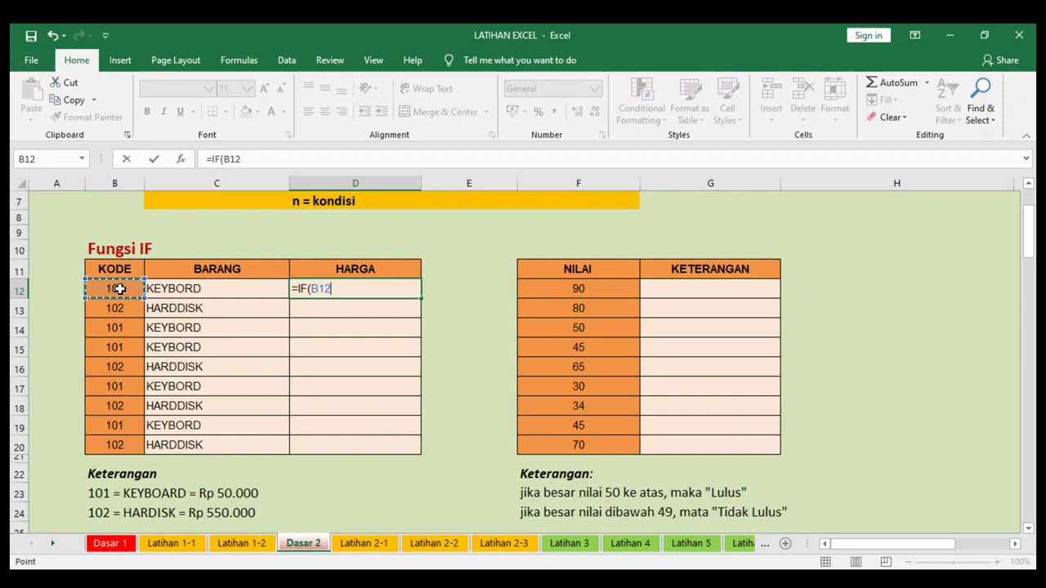
pyautogui.write('=')
pyautogui.write('101')
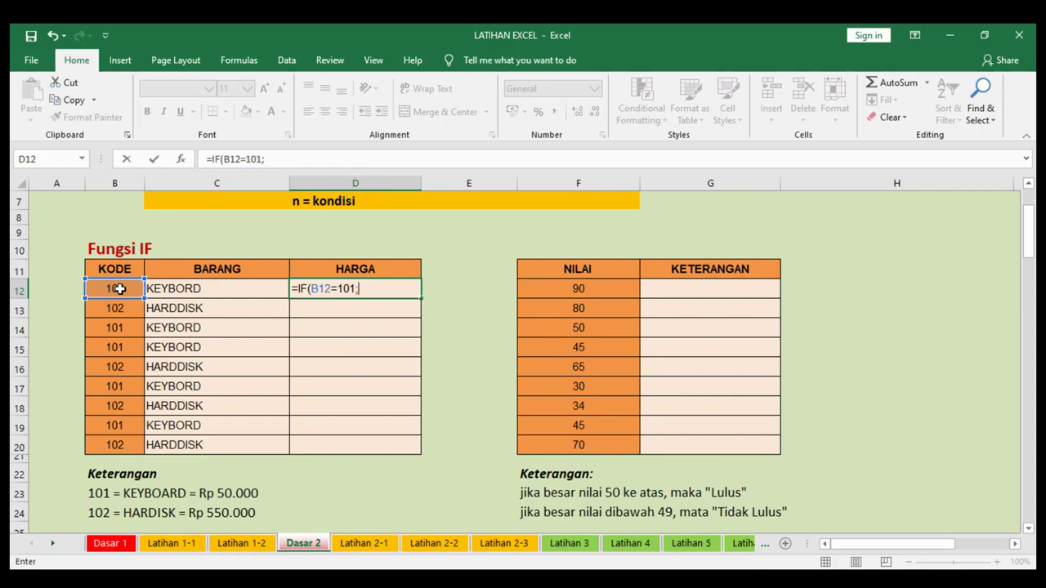
pyautogui.write('50.000')
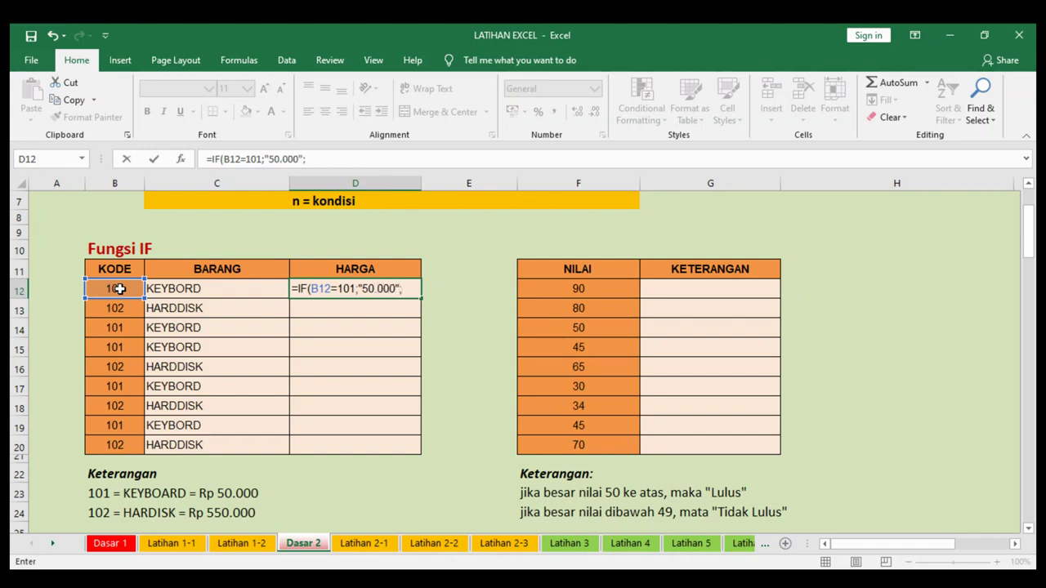
pyautogui.write('550')
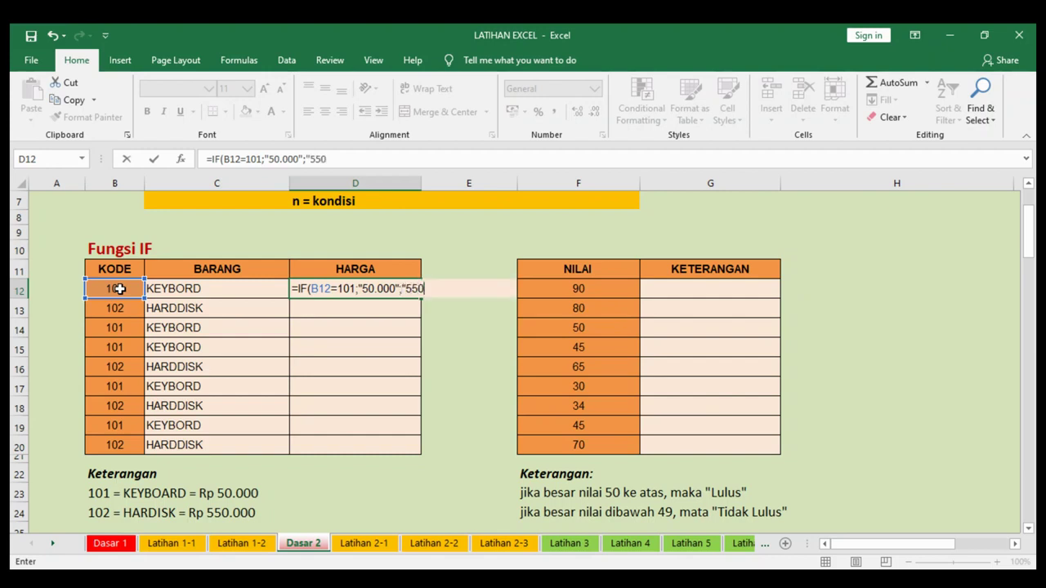
pyautogui.write('000')
pyautogui.write(')')
pyautogui.press('Return')
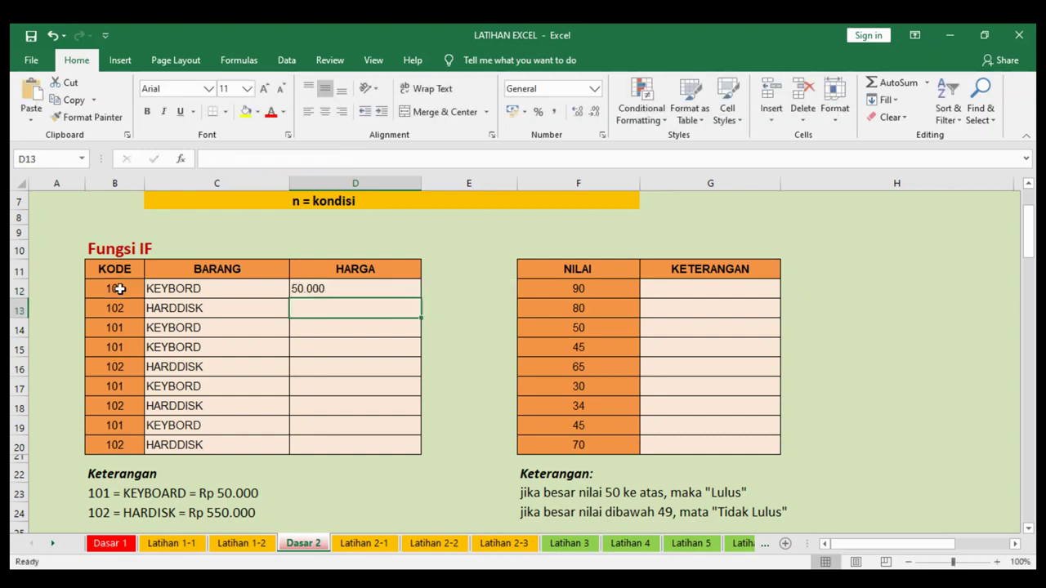
pyautogui.click(364, 289)
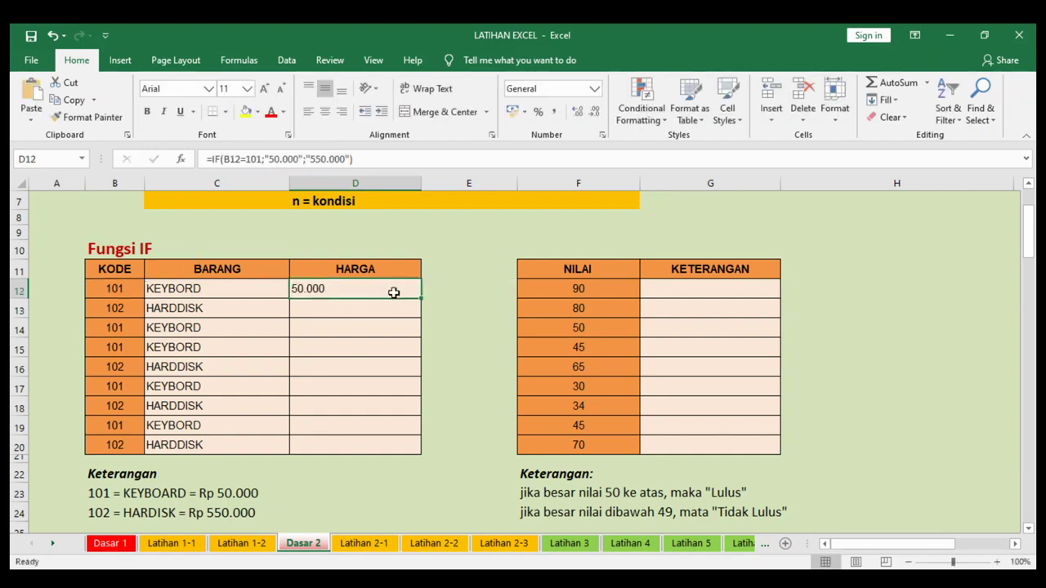
pyautogui.moveTo(424, 302); pyautogui.dragTo(416, 448)
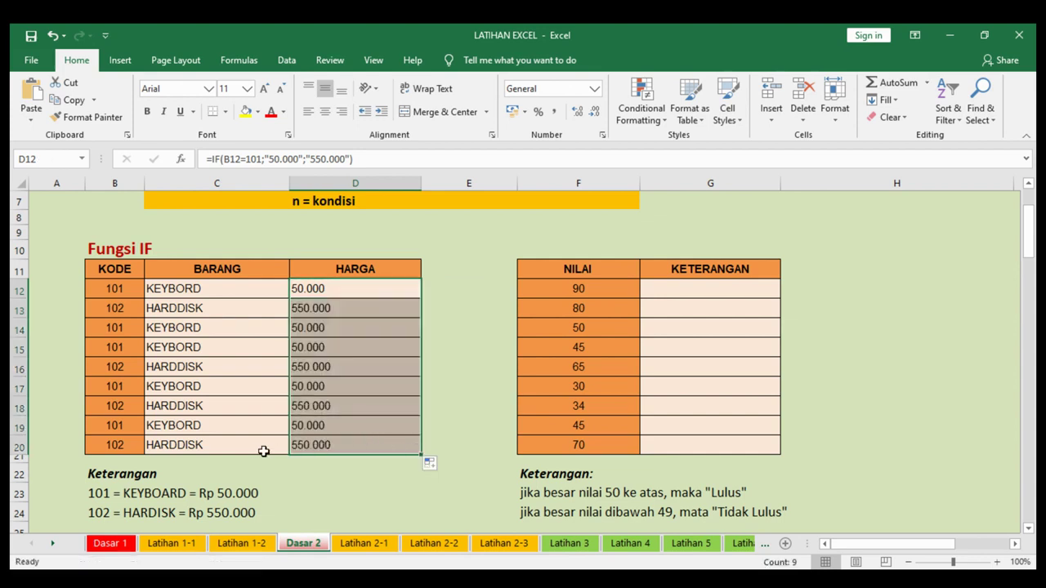
pyautogui.click(331, 447)
pyautogui.click(323, 288)
# Step: Clear D13 and inspect the BARANG formula in C13 and the code in B13
pyautogui.click(333, 307)
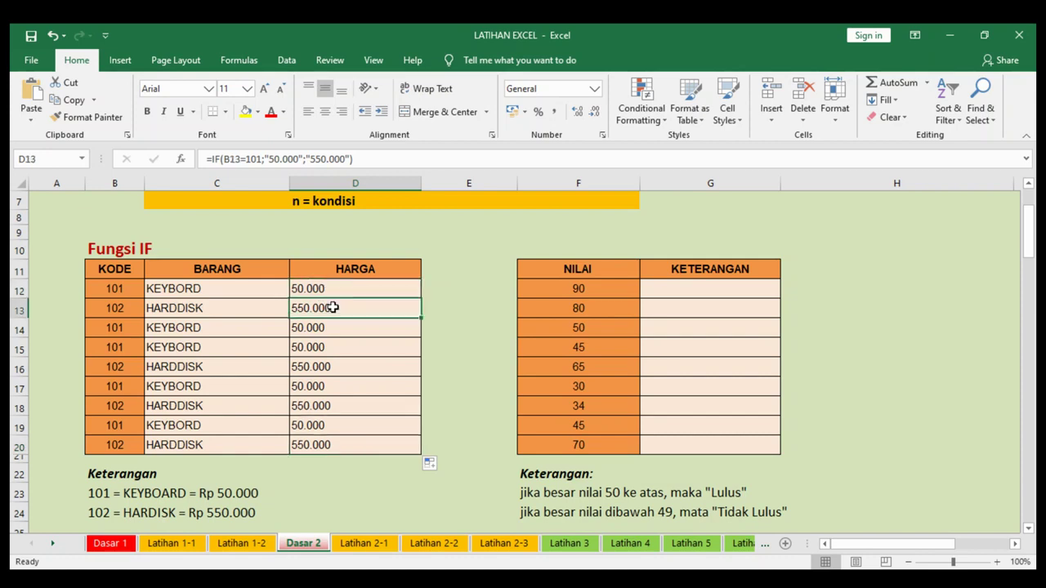
pyautogui.press('Delete')
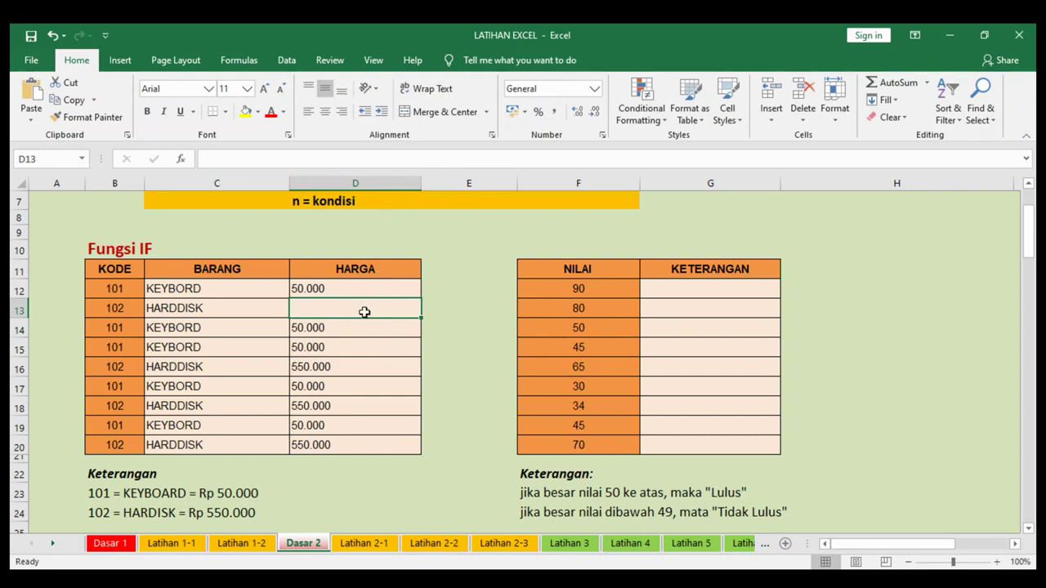
pyautogui.write('=')
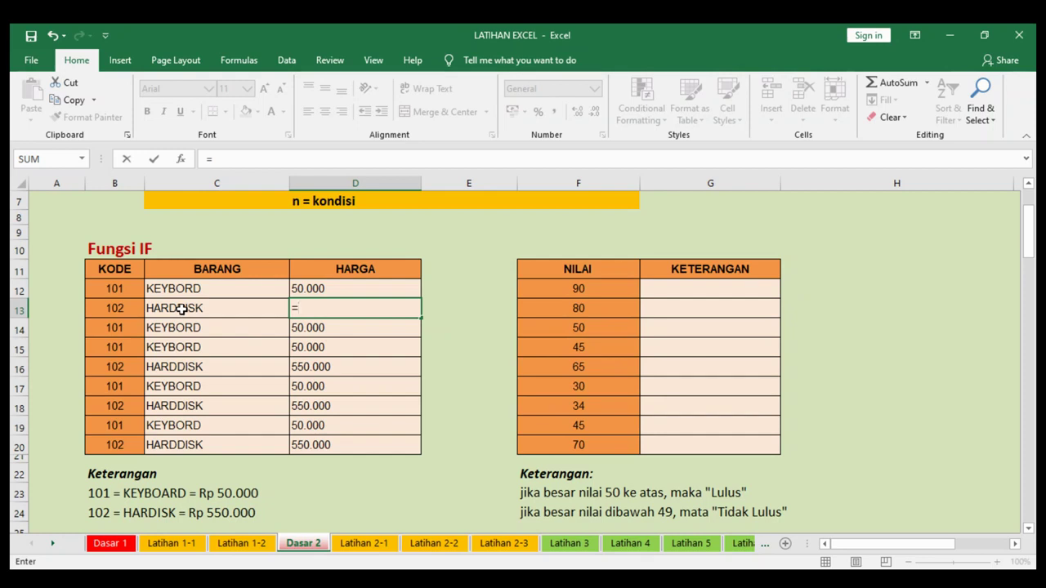
pyautogui.press('Escape')
pyautogui.click(237, 312)
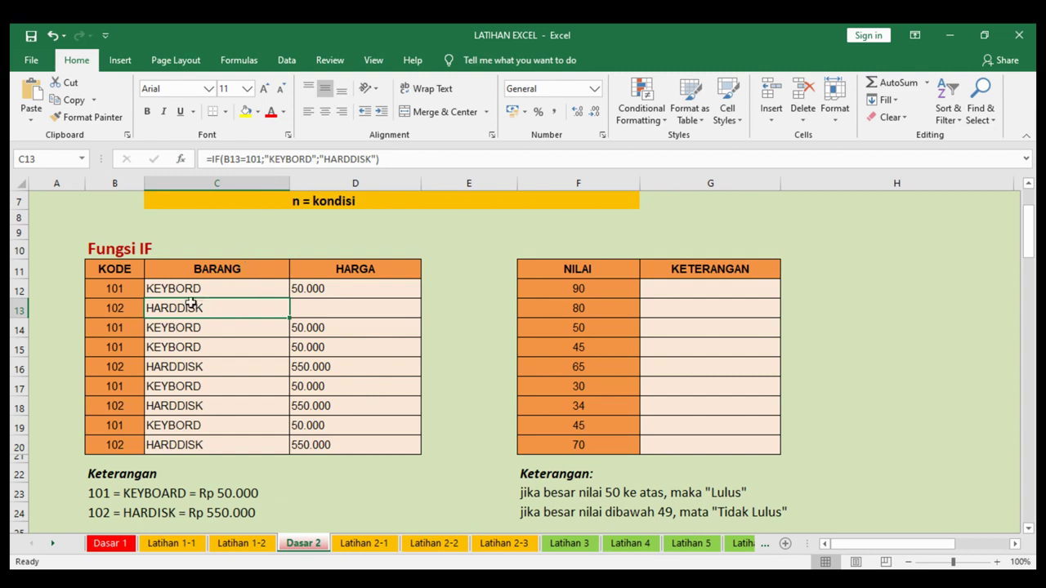
pyautogui.click(123, 312)
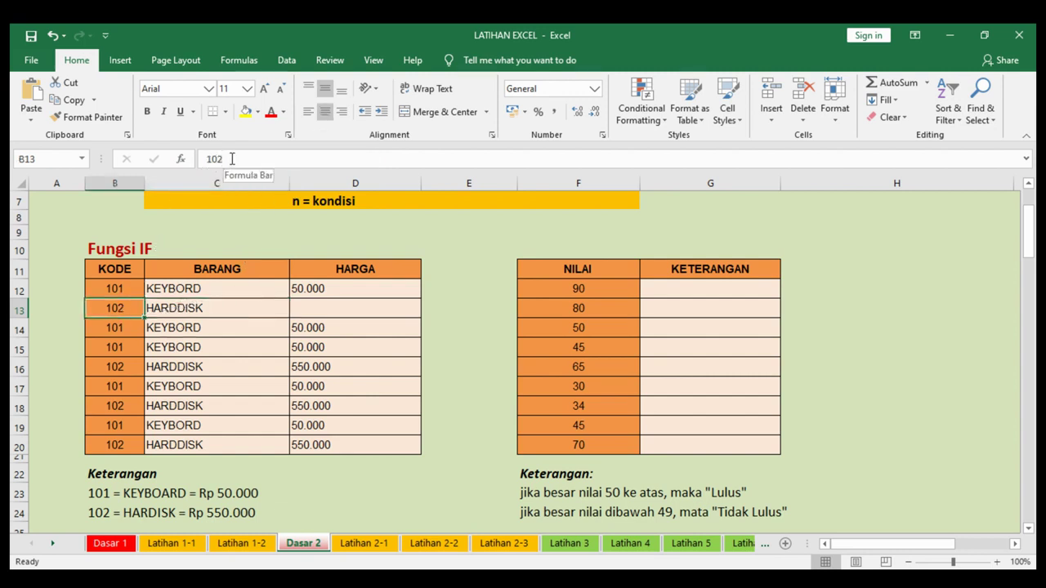
pyautogui.click(200, 308)
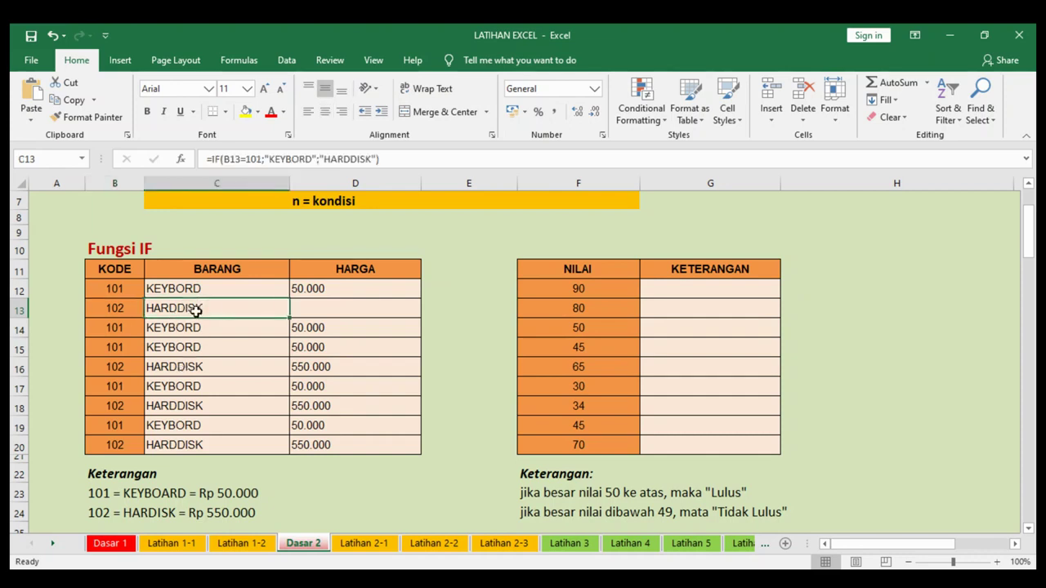
# Step: Write a new D13 formula testing C13 against KEYBOARD, returning 50.000 or 550.000
pyautogui.click(315, 308)
pyautogui.write('=')
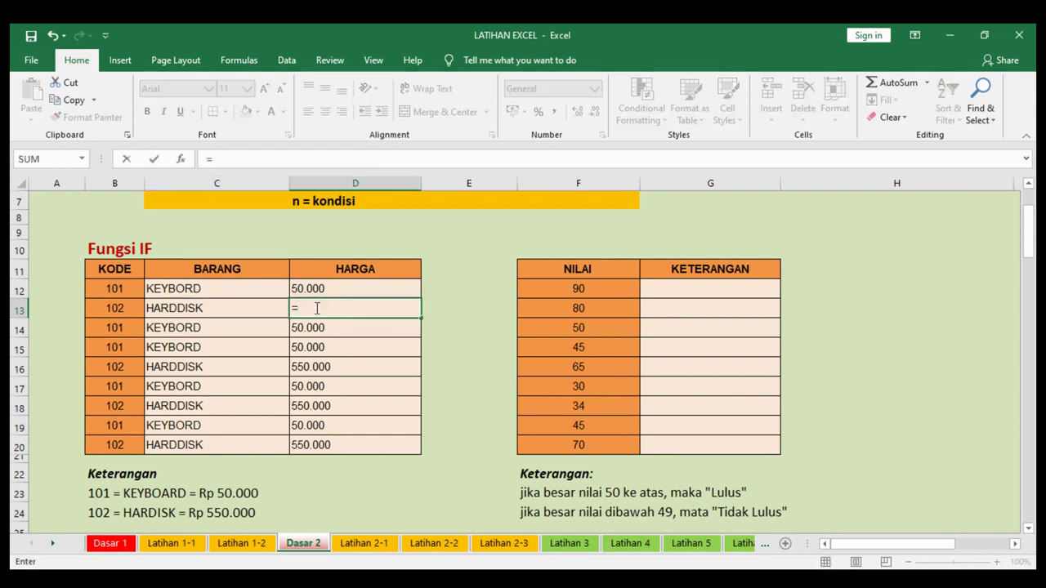
pyautogui.write('IF(')
pyautogui.click(175, 308)
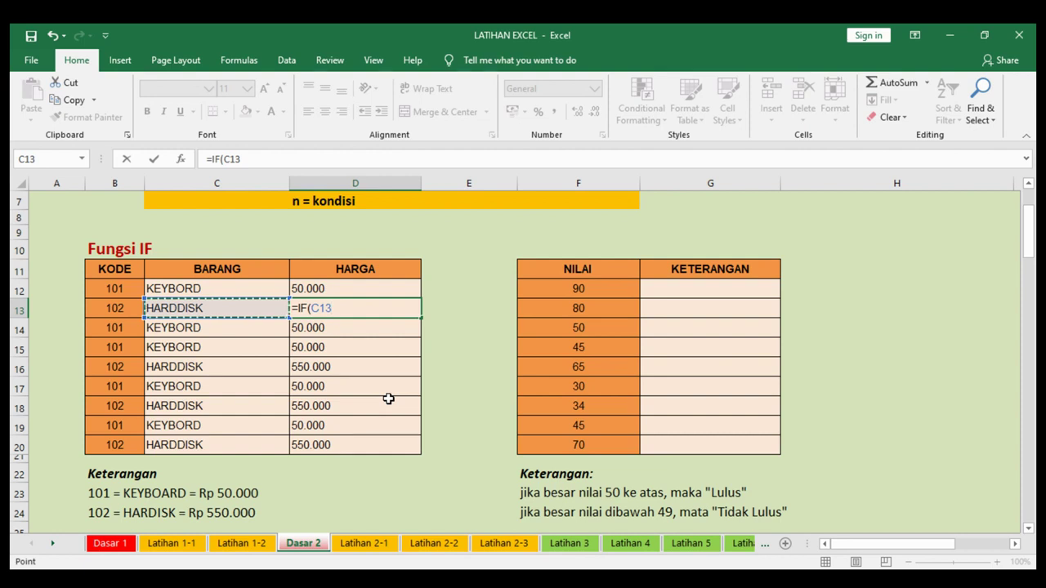
pyautogui.write('KE')
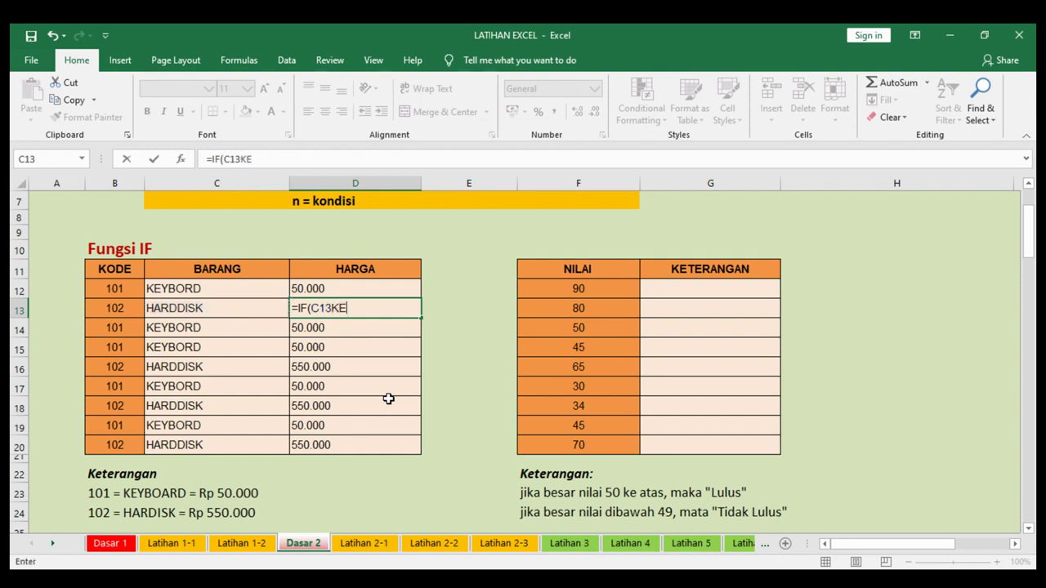
pyautogui.press('BackSpace')
pyautogui.press('BackSpace')
pyautogui.write('=')
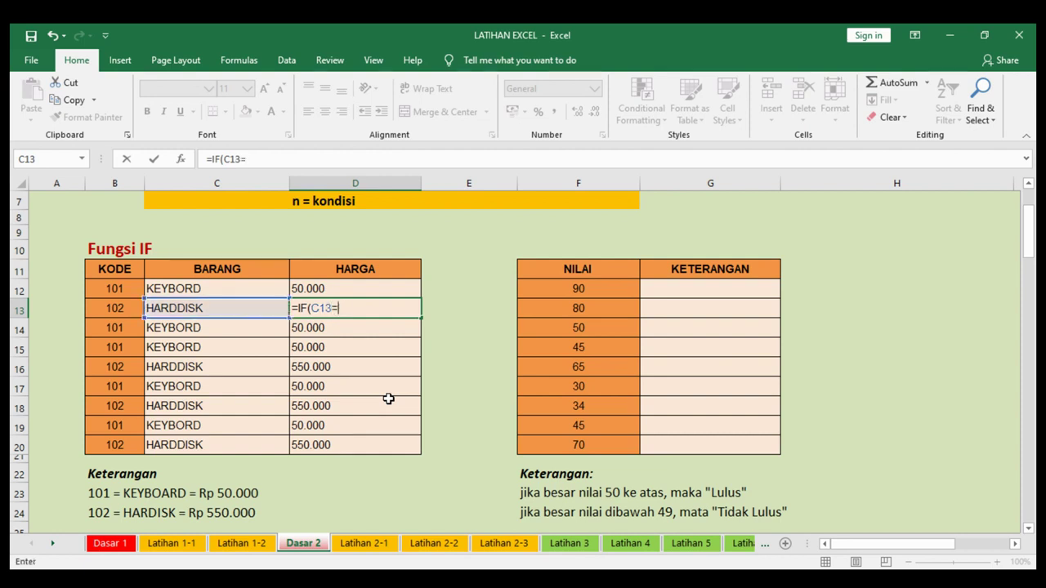
pyautogui.write('KEYBOARD;')
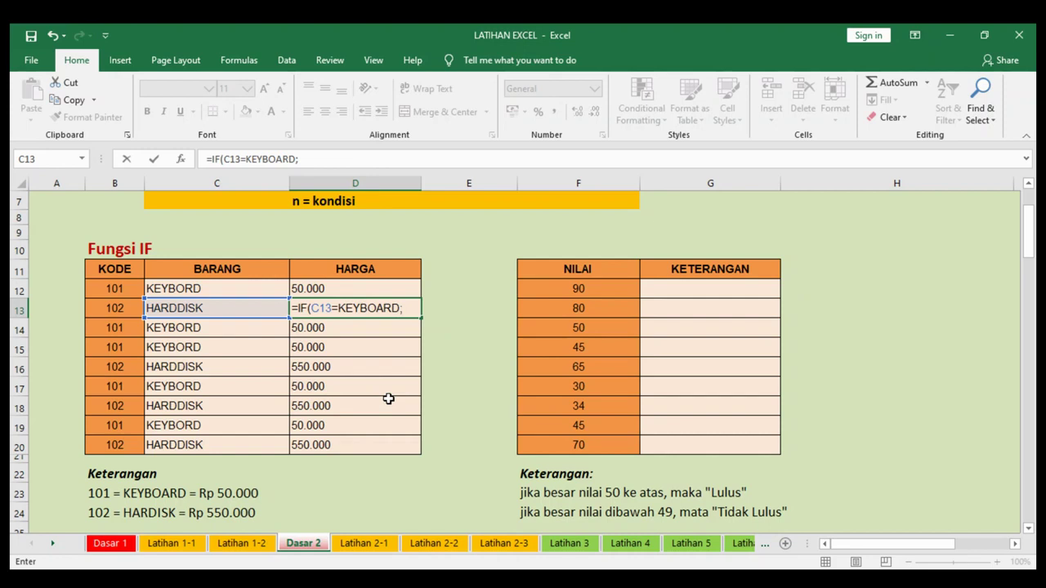
pyautogui.write('"50')
pyautogui.write('.000')
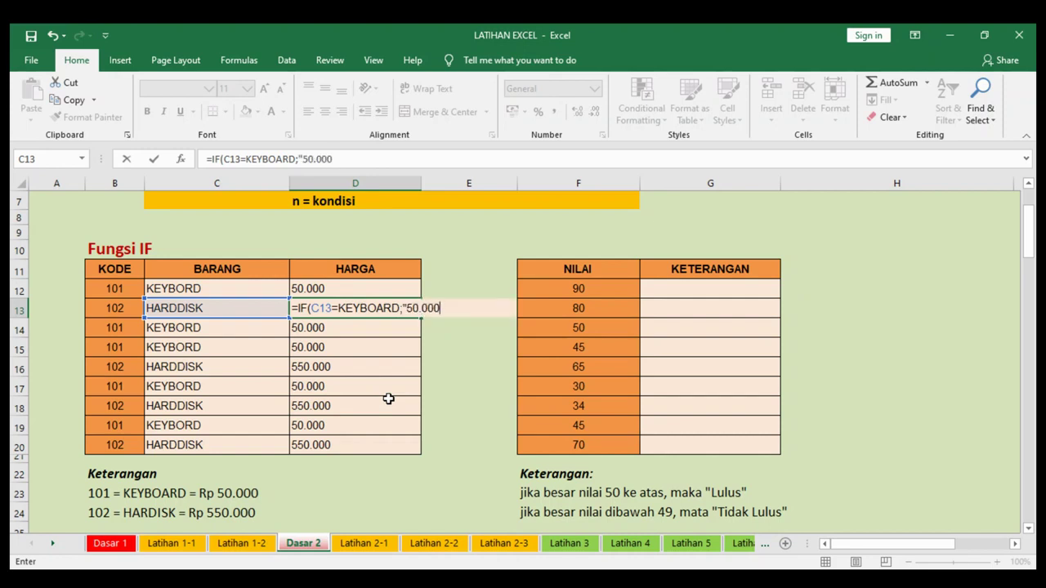
pyautogui.press('BackSpace')
pyautogui.write('55')
pyautogui.write('0.')
pyautogui.write('000"')
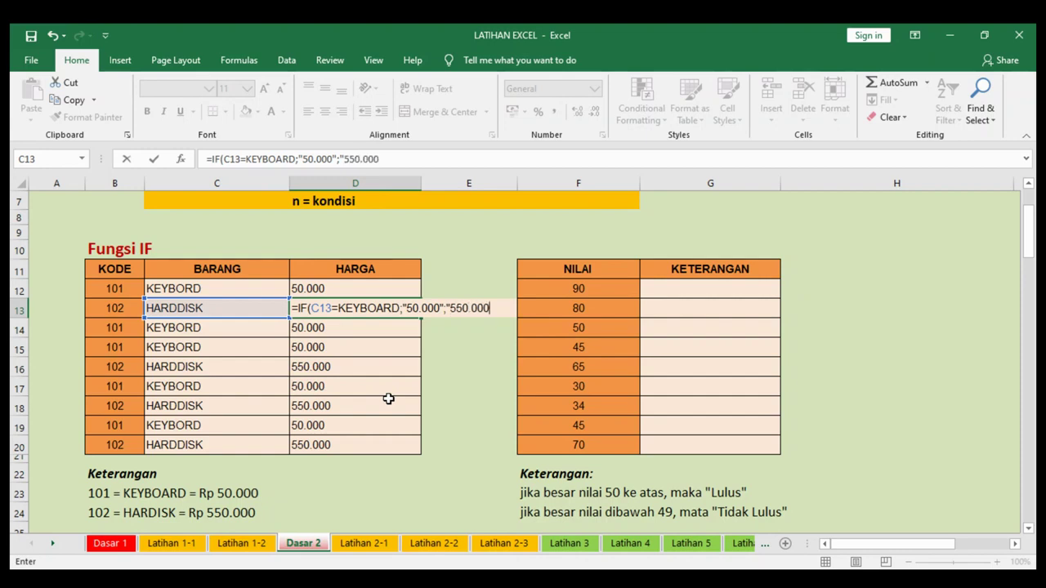
pyautogui.write(')')
pyautogui.press('Return')
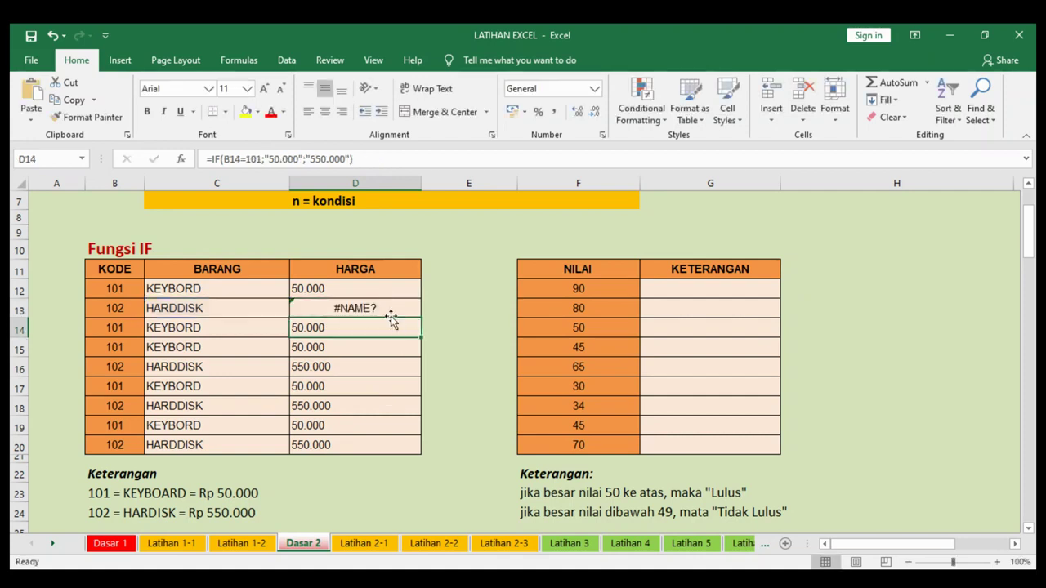
# Step: Wrap KEYBOARD in double quotes in D13's condition to fix the #NAME? error
pyautogui.click(391, 313)
pyautogui.click(249, 159)
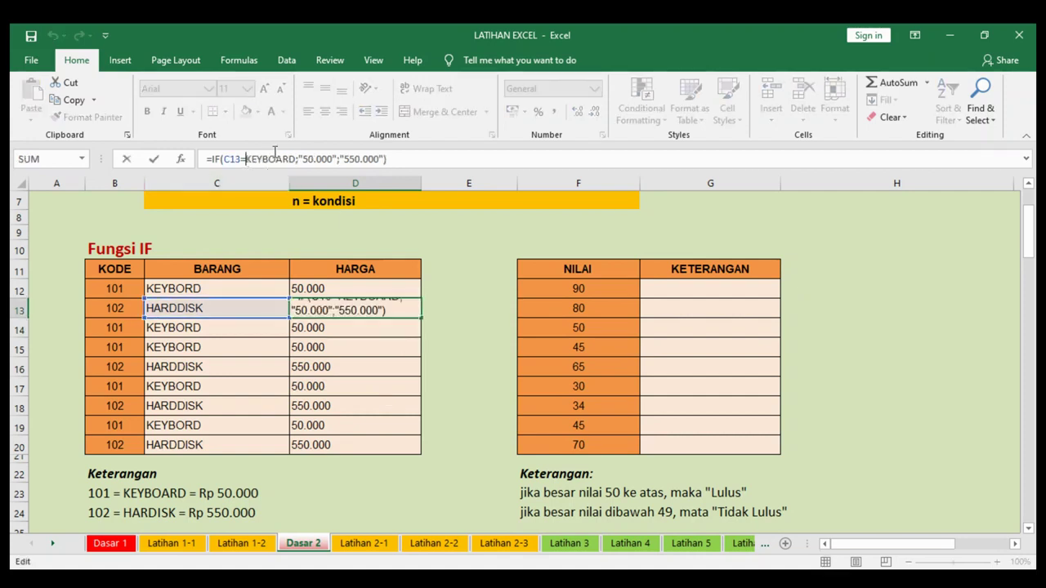
pyautogui.write('";')
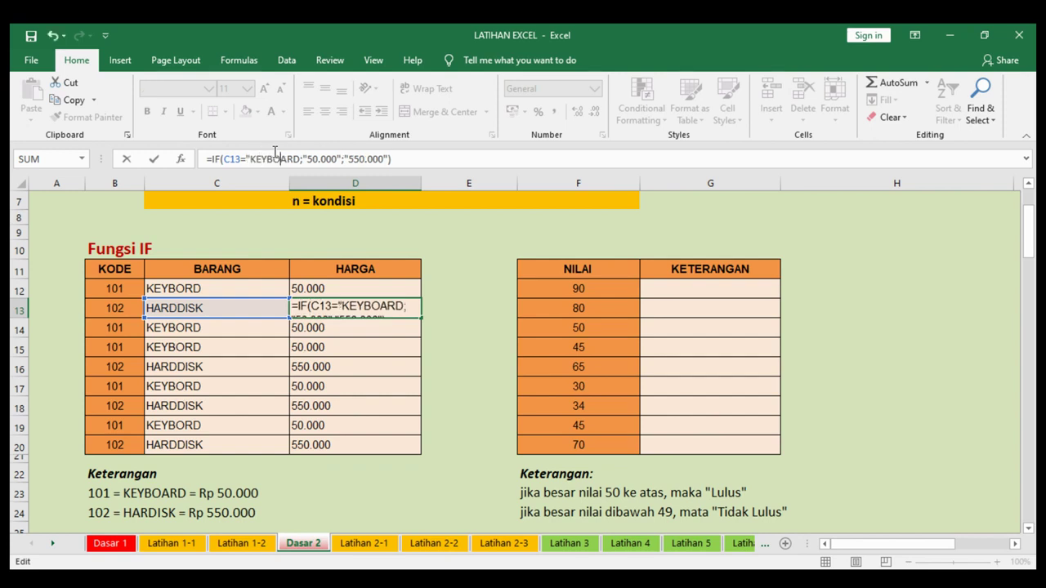
pyautogui.write('"')
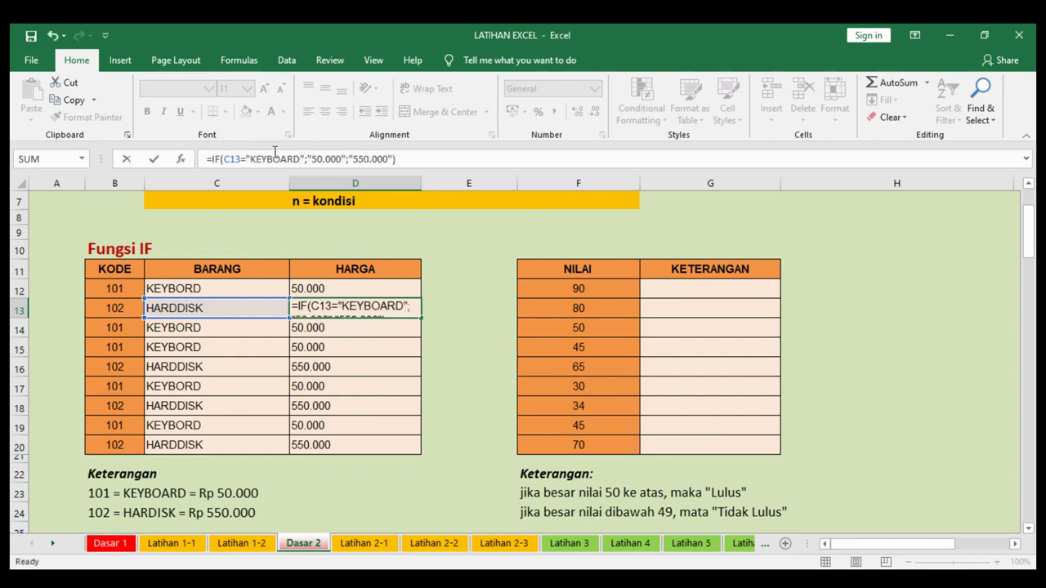
pyautogui.press('Return')
pyautogui.click(362, 309)
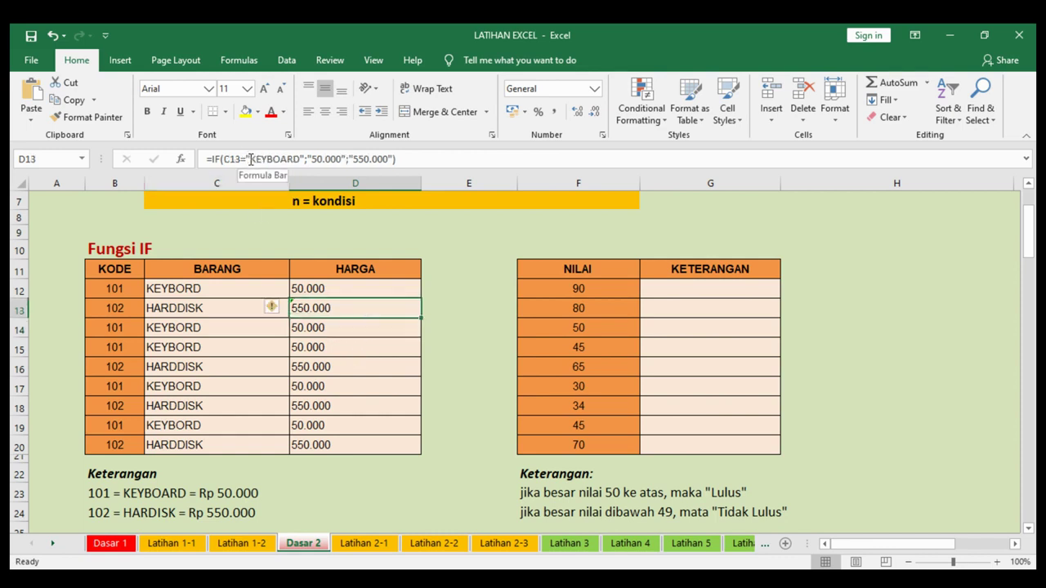
pyautogui.click(343, 291)
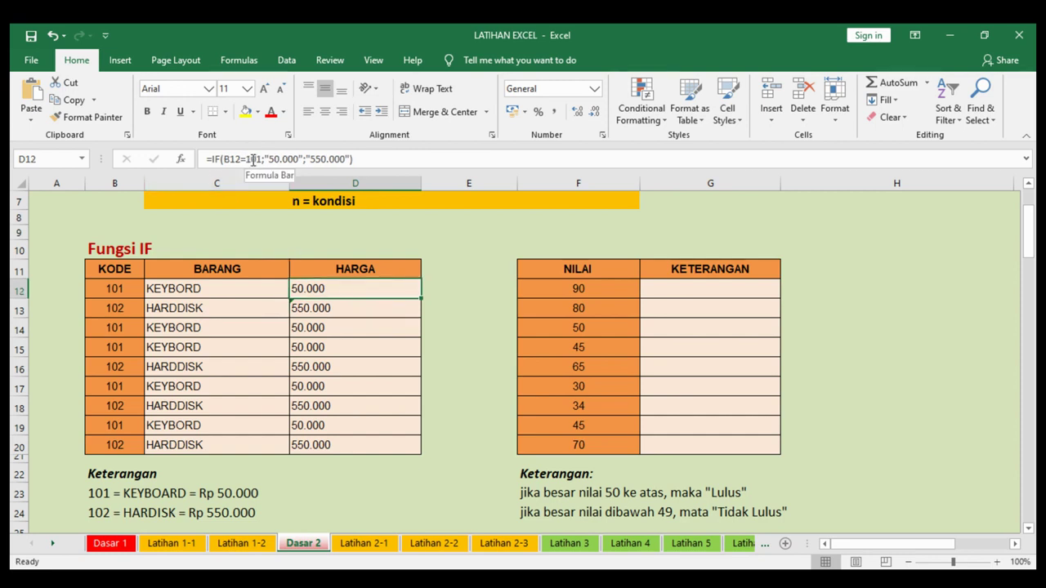
pyautogui.click(331, 308)
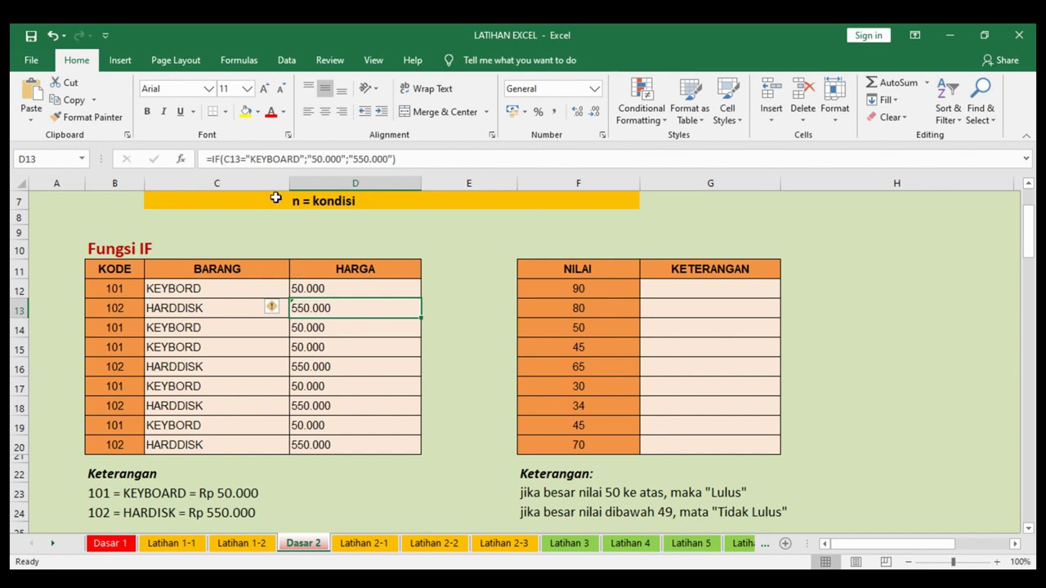
pyautogui.moveTo(250, 159); pyautogui.dragTo(299, 158)
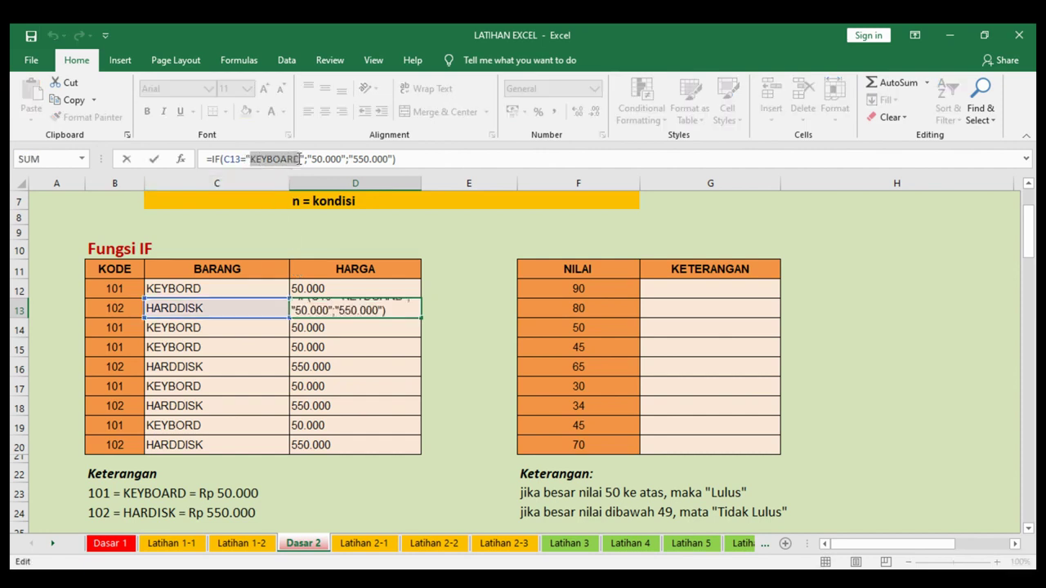
pyautogui.click(274, 158)
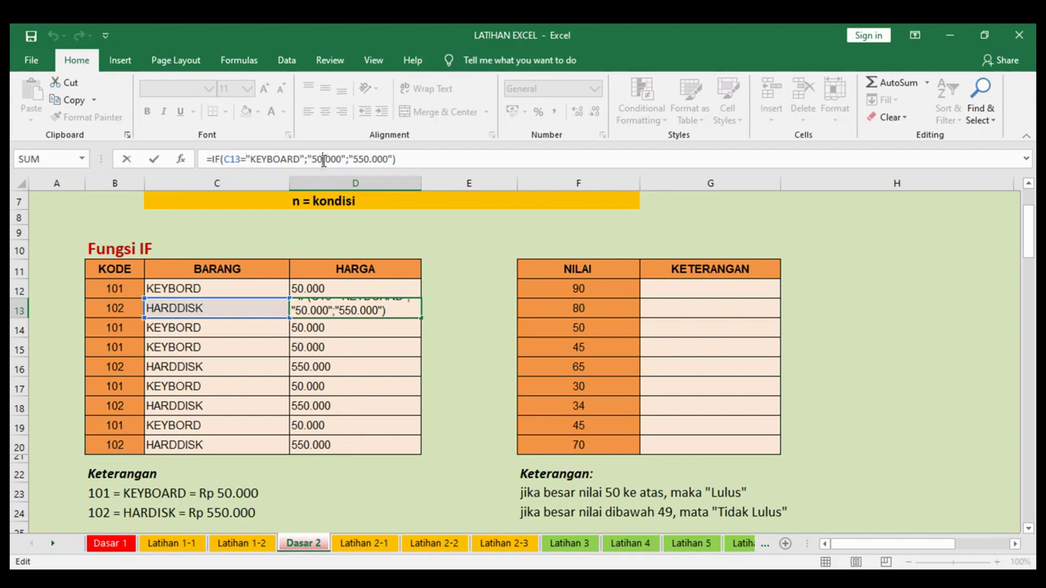
pyautogui.click(320, 159)
pyautogui.press('Return')
# Step: Compare the BARANG and HARGA formulas across rows 12–14
pyautogui.click(366, 309)
pyautogui.click(350, 287)
pyautogui.click(346, 304)
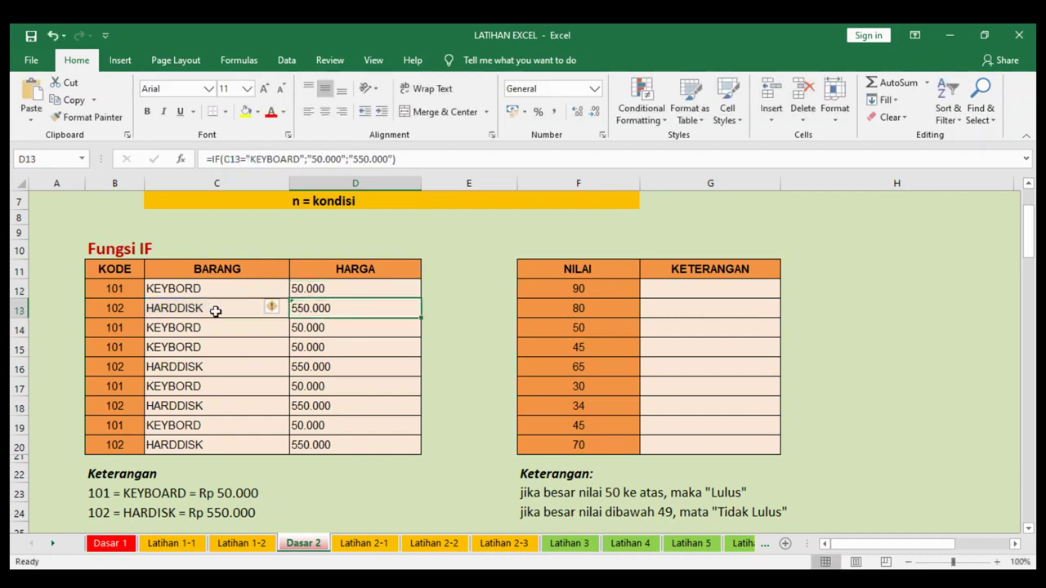
pyautogui.click(213, 309)
pyautogui.click(208, 292)
pyautogui.click(134, 292)
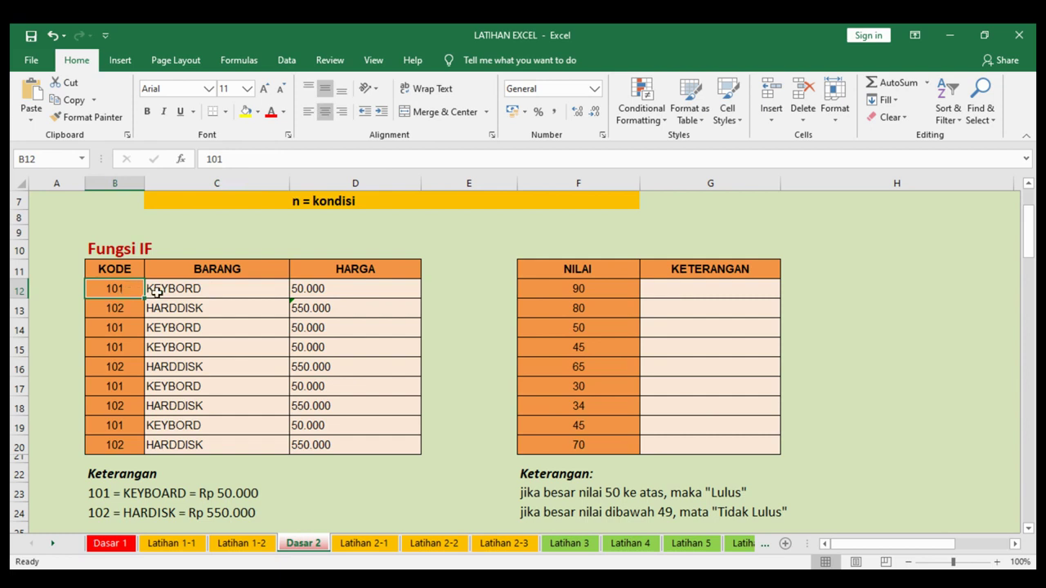
pyautogui.click(167, 290)
pyautogui.click(330, 290)
pyautogui.click(346, 306)
pyautogui.click(348, 288)
pyautogui.click(349, 306)
pyautogui.click(347, 294)
pyautogui.click(349, 311)
pyautogui.click(350, 327)
pyautogui.click(346, 292)
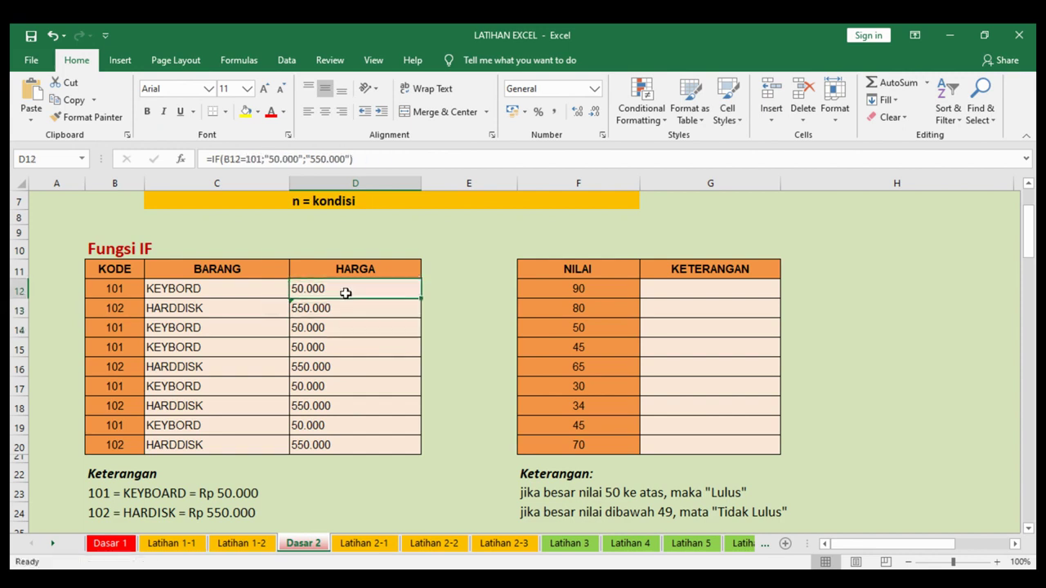
pyautogui.click(346, 310)
# Step: Fill D13's HARGA formula to D20, then respell C12's result as "KEYBOARD" and fill to C20
pyautogui.moveTo(421, 318); pyautogui.dragTo(430, 456)
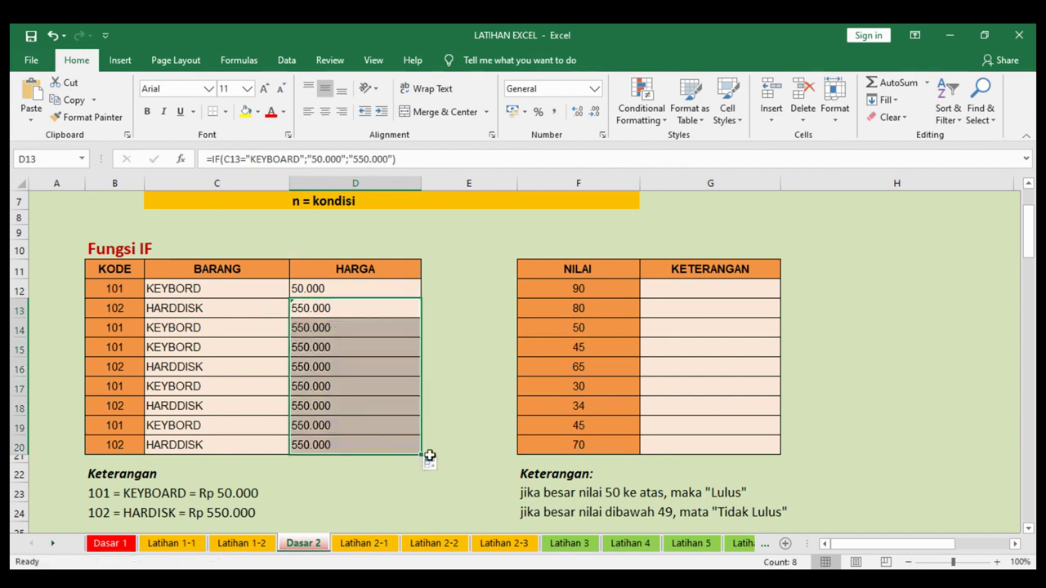
pyautogui.click(346, 310)
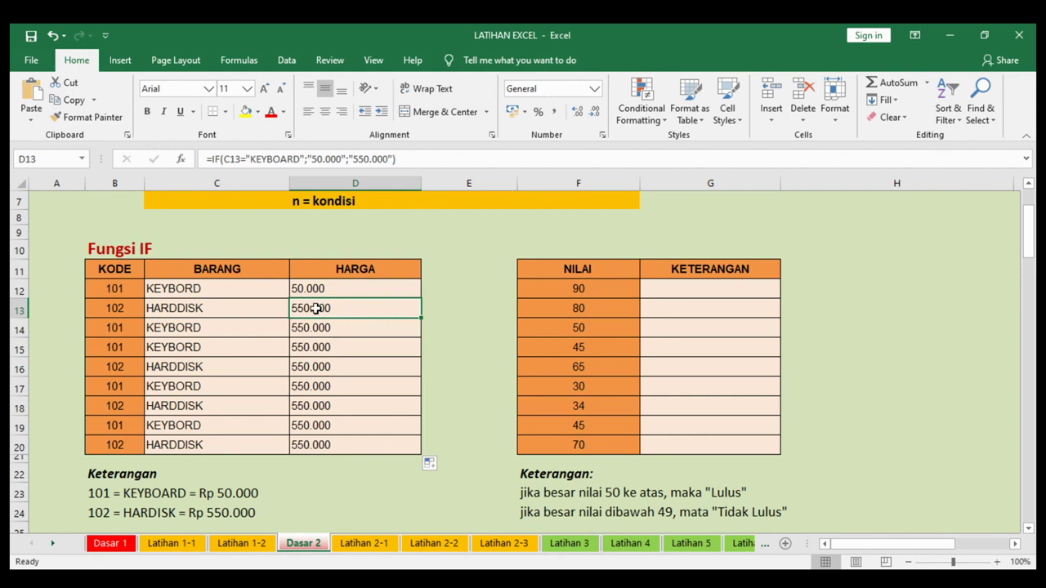
pyautogui.click(174, 294)
pyautogui.click(296, 158)
pyautogui.write('ARD";"HARDDISK")')
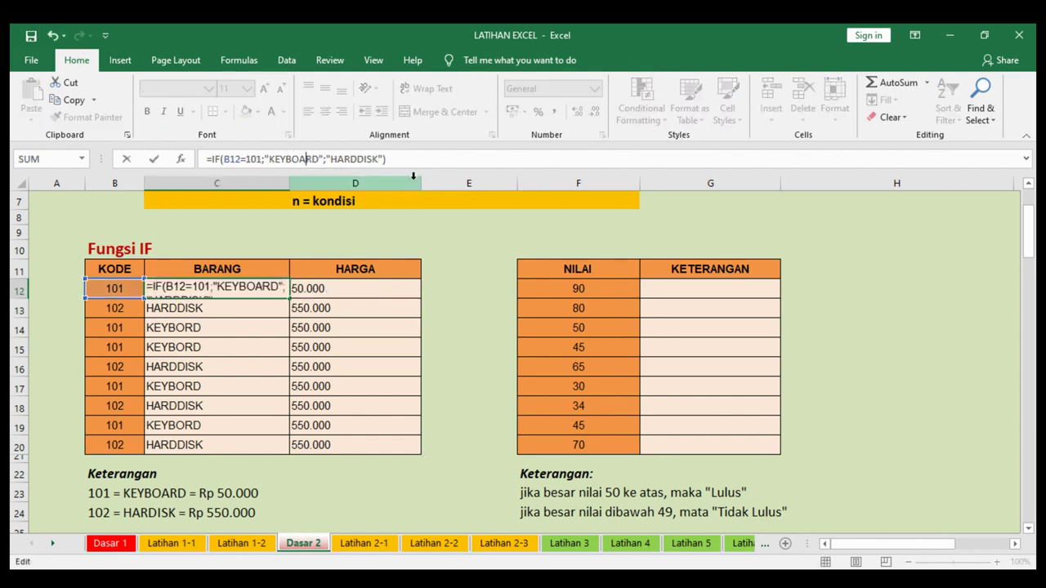
pyautogui.hotkey('ctrl', 'Return')
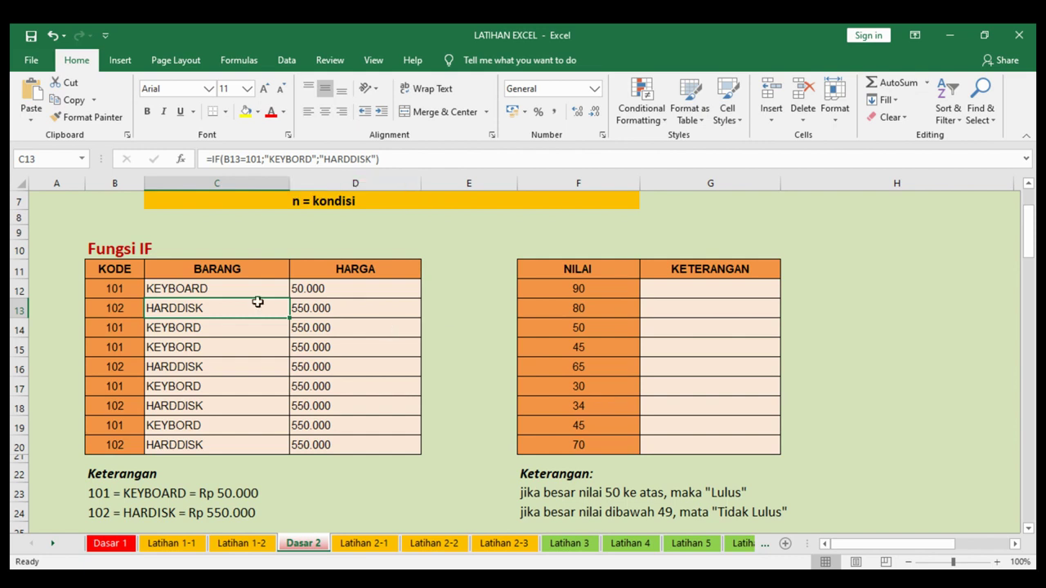
pyautogui.moveTo(289, 298); pyautogui.dragTo(286, 454)
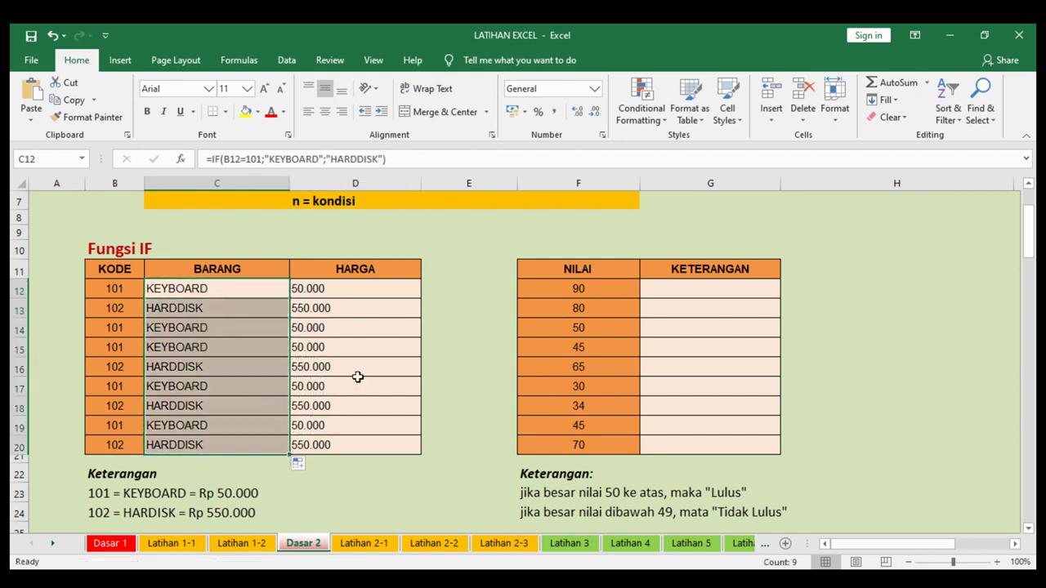
# Step: Check the resulting BARANG and HARGA formulas down columns C and D through row 20
pyautogui.click(379, 334)
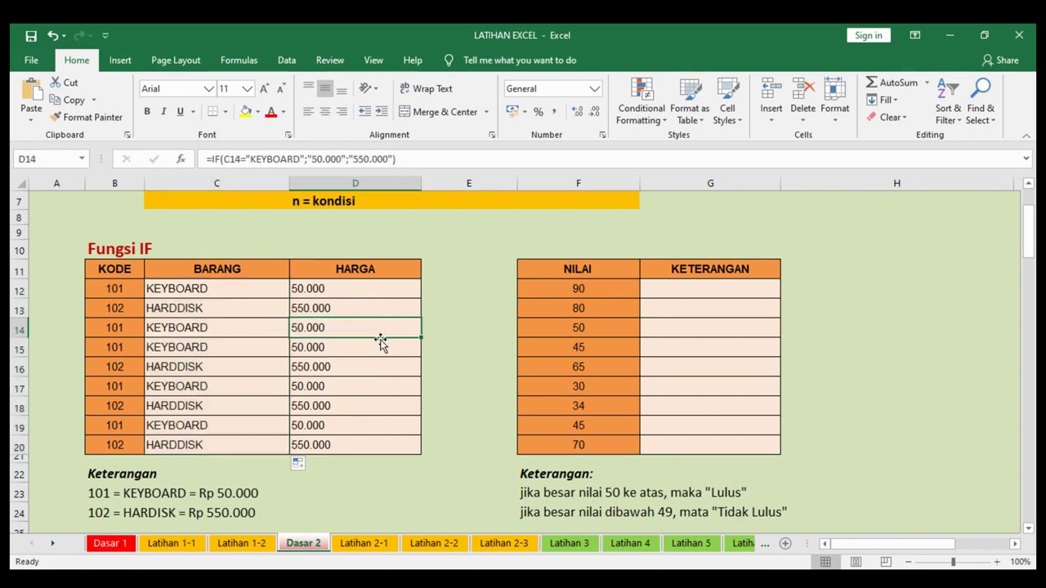
pyautogui.click(339, 350)
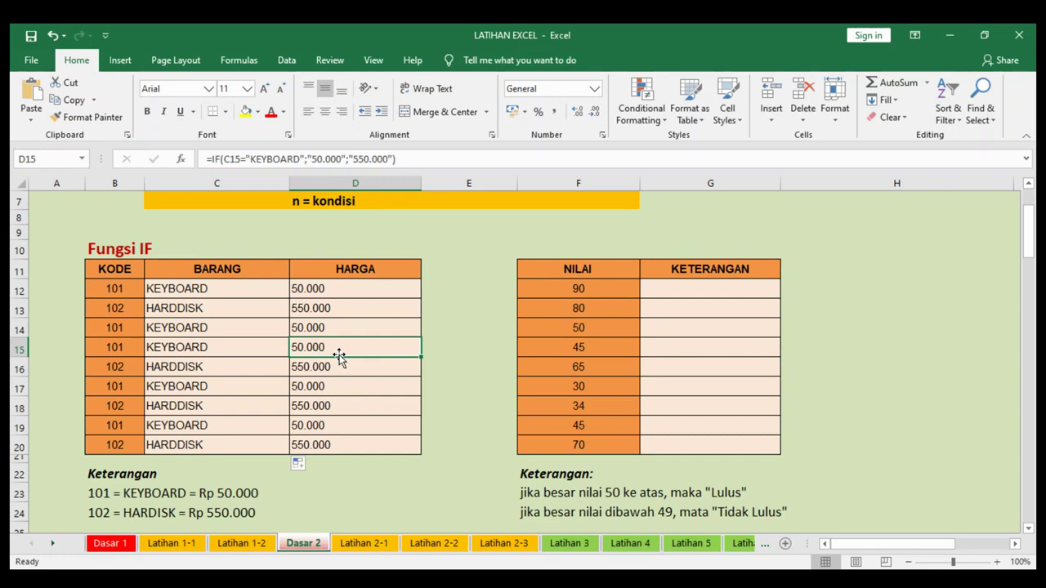
pyautogui.click(202, 290)
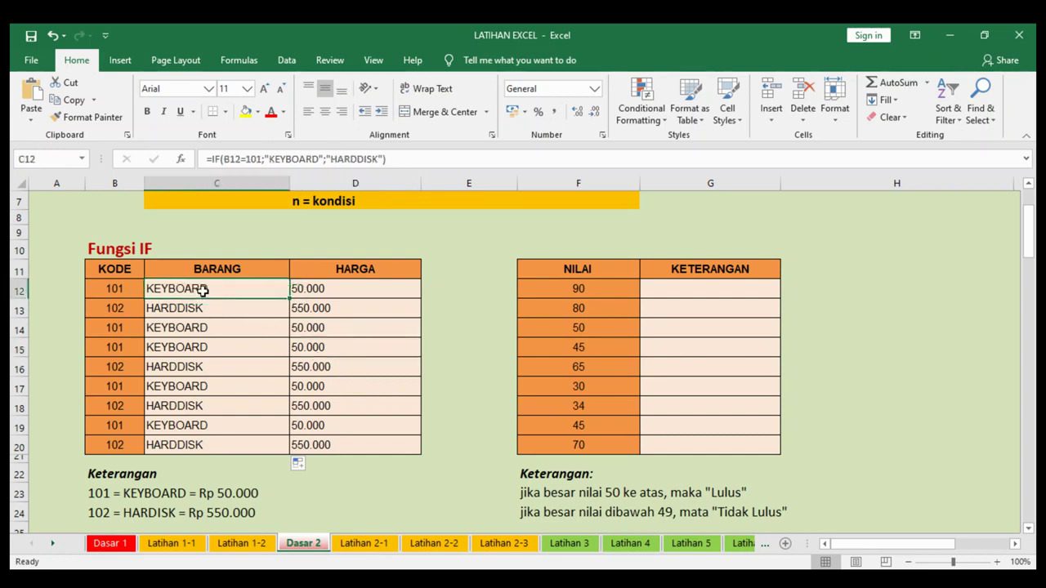
pyautogui.click(338, 334)
pyautogui.click(339, 310)
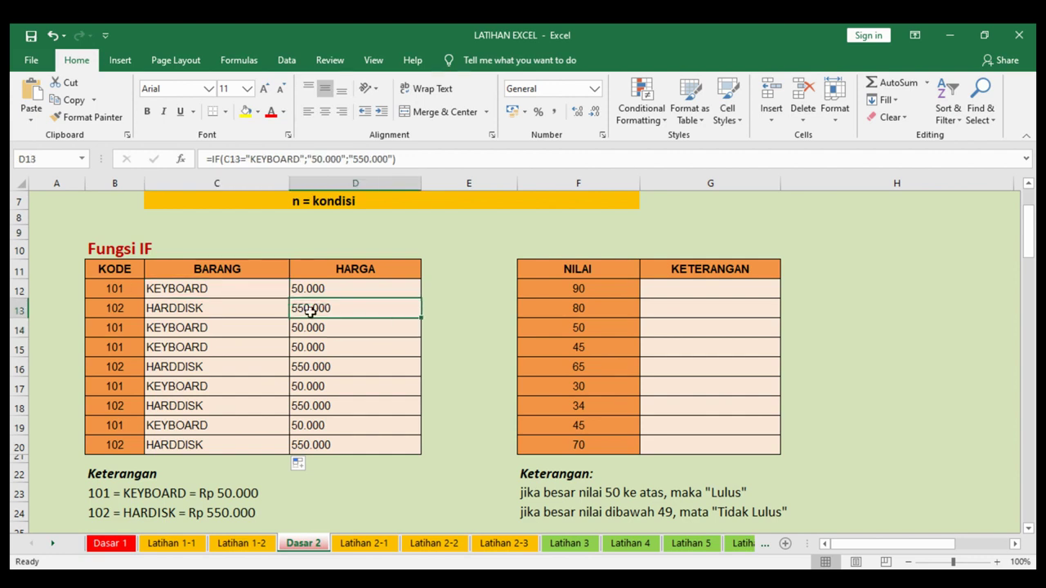
pyautogui.click(223, 327)
pyautogui.click(217, 286)
pyautogui.click(219, 308)
pyautogui.click(225, 347)
pyautogui.click(230, 369)
pyautogui.click(237, 409)
pyautogui.click(237, 441)
pyautogui.click(326, 441)
pyautogui.click(329, 423)
pyautogui.click(331, 405)
pyautogui.click(336, 386)
pyautogui.click(338, 366)
pyautogui.click(341, 351)
pyautogui.click(345, 328)
pyautogui.click(352, 308)
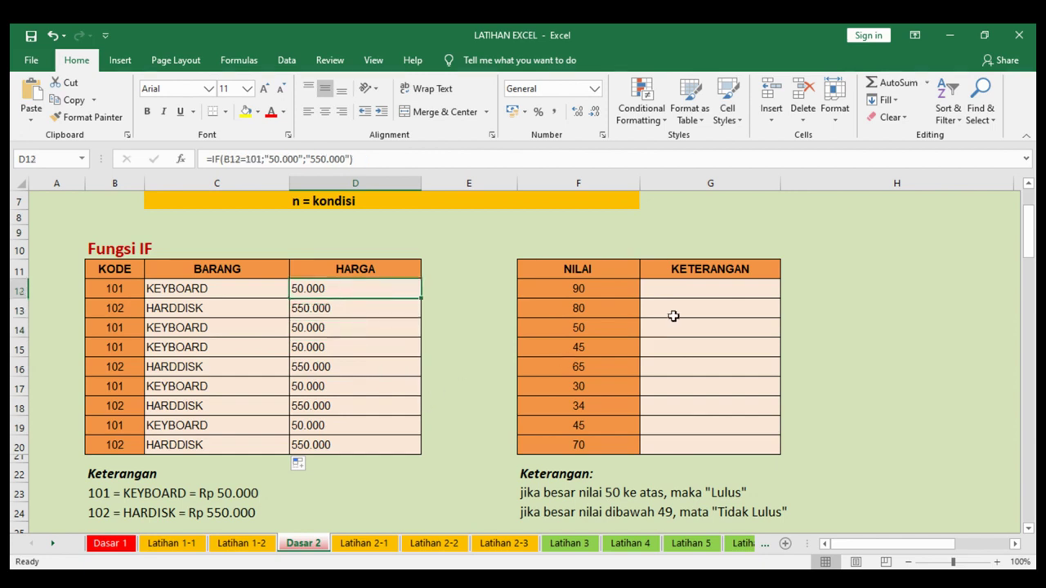
# Step: Review the Lulus and Tidak Lulus grading notes beside the table
pyautogui.click(716, 496)
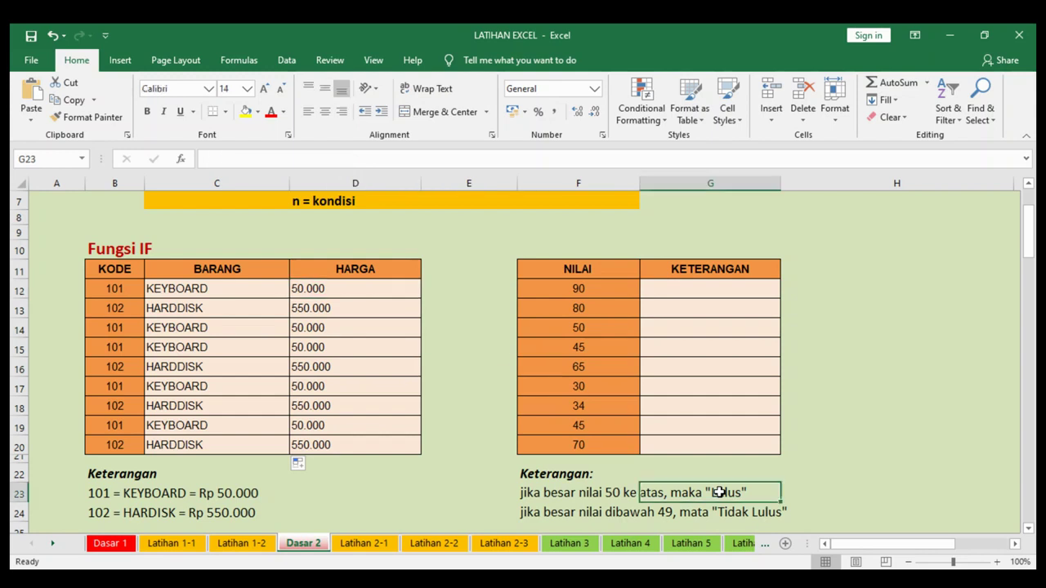
pyautogui.click(737, 511)
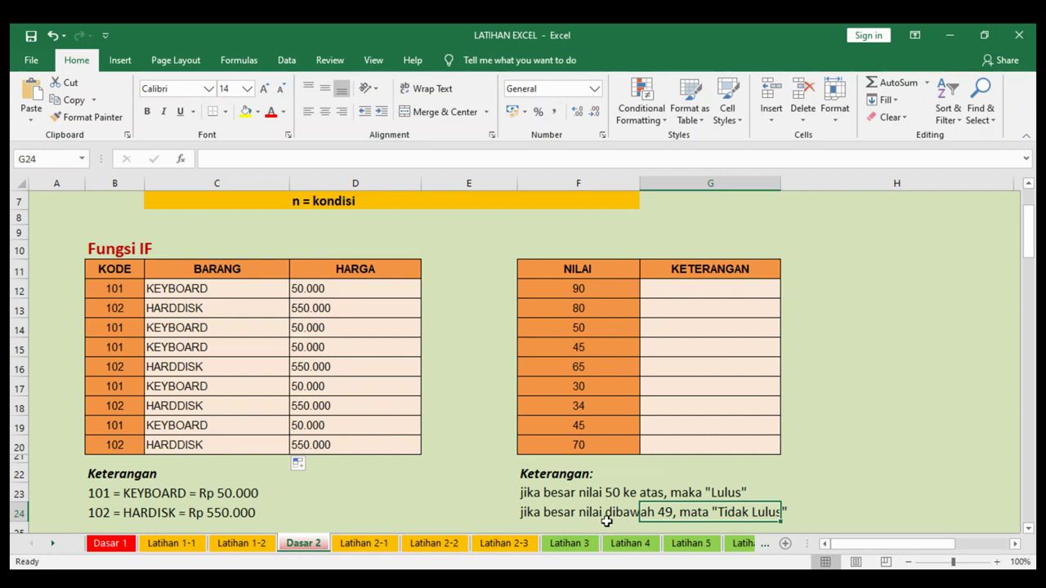
pyautogui.click(826, 496)
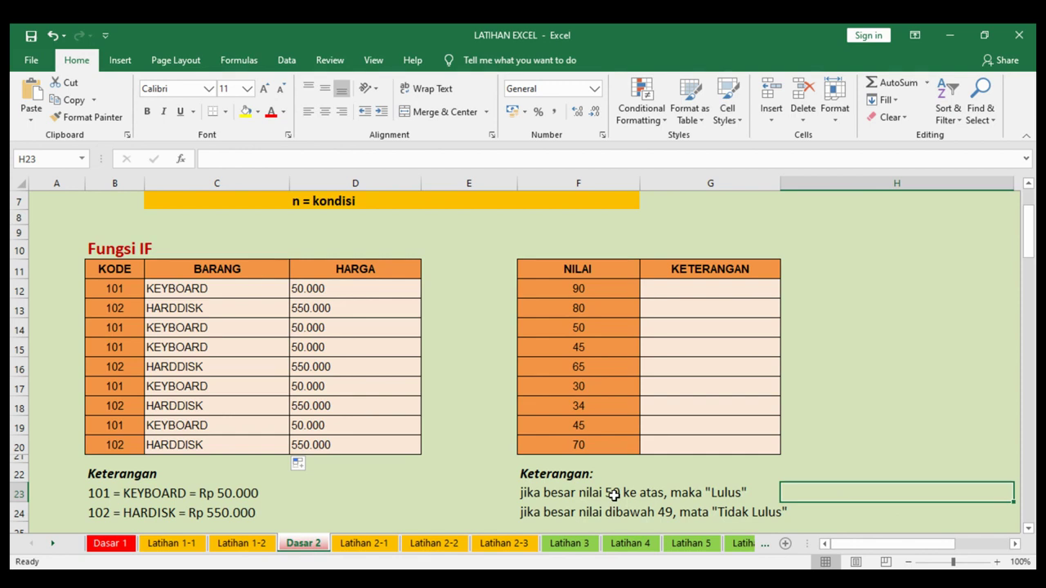
# Step: Enter =IF(F12>=50;"LULUS";"TIDAK LULUS") in G12
pyautogui.click(686, 292)
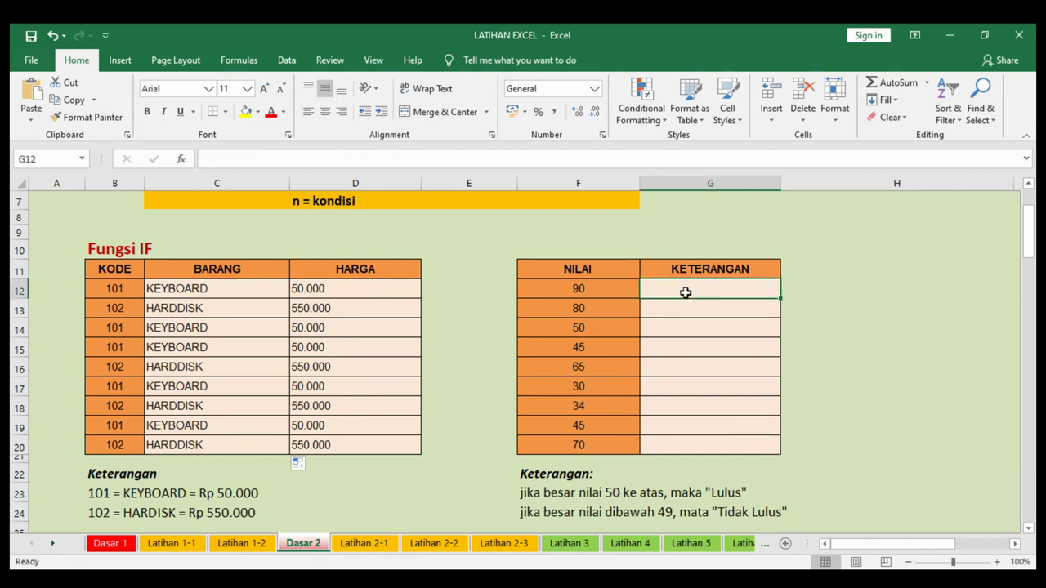
pyautogui.write('=')
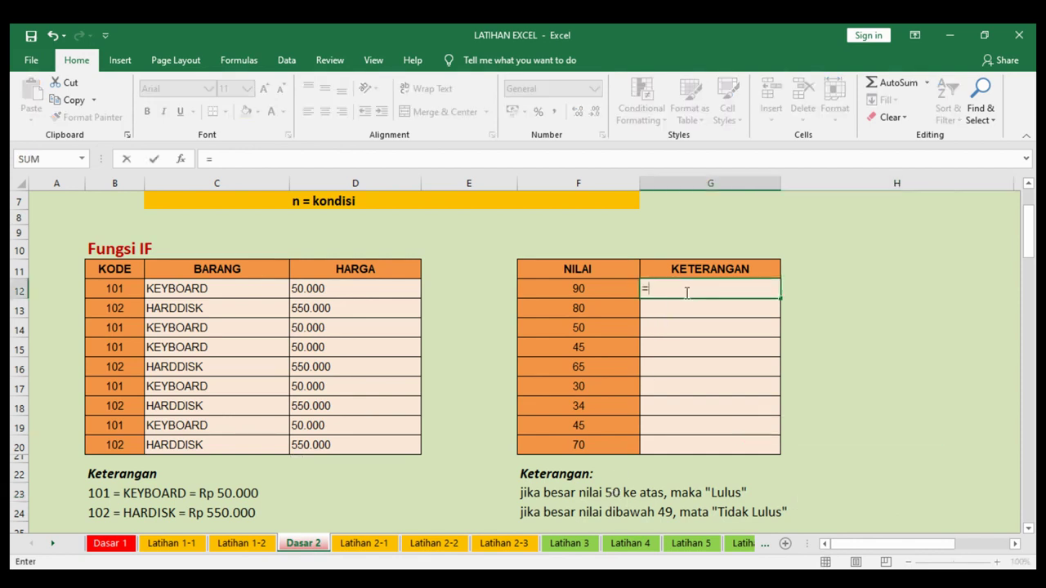
pyautogui.write('IF')
pyautogui.write('(')
pyautogui.click(610, 286)
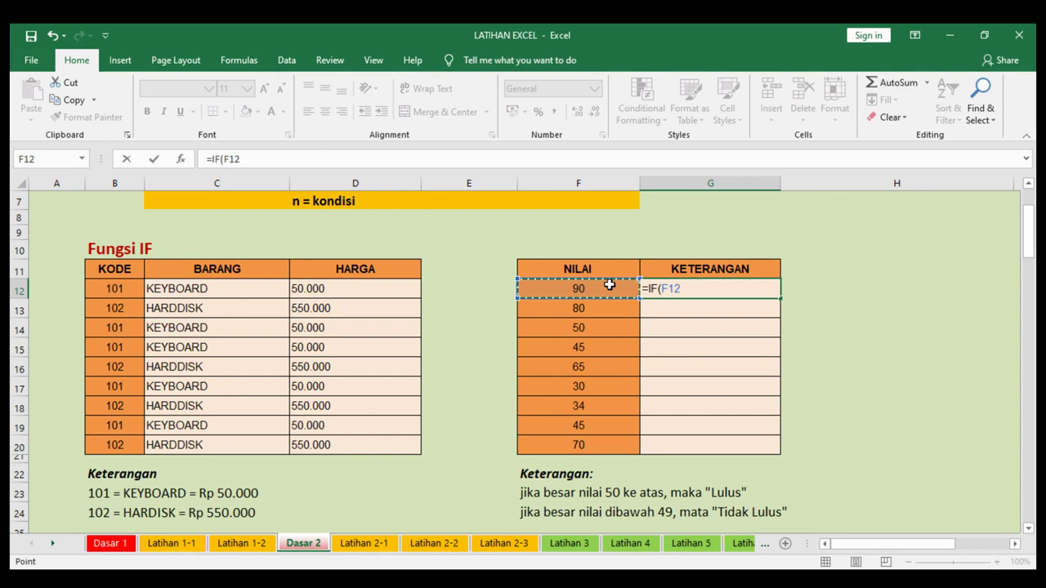
pyautogui.write('>=')
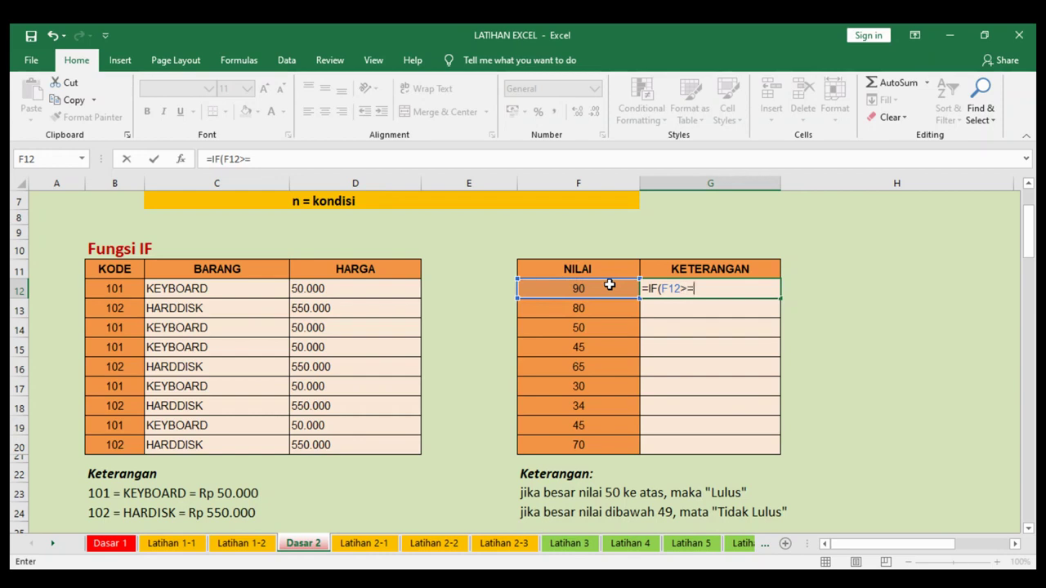
pyautogui.write('50')
pyautogui.write(';')
pyautogui.write('"LULUS')
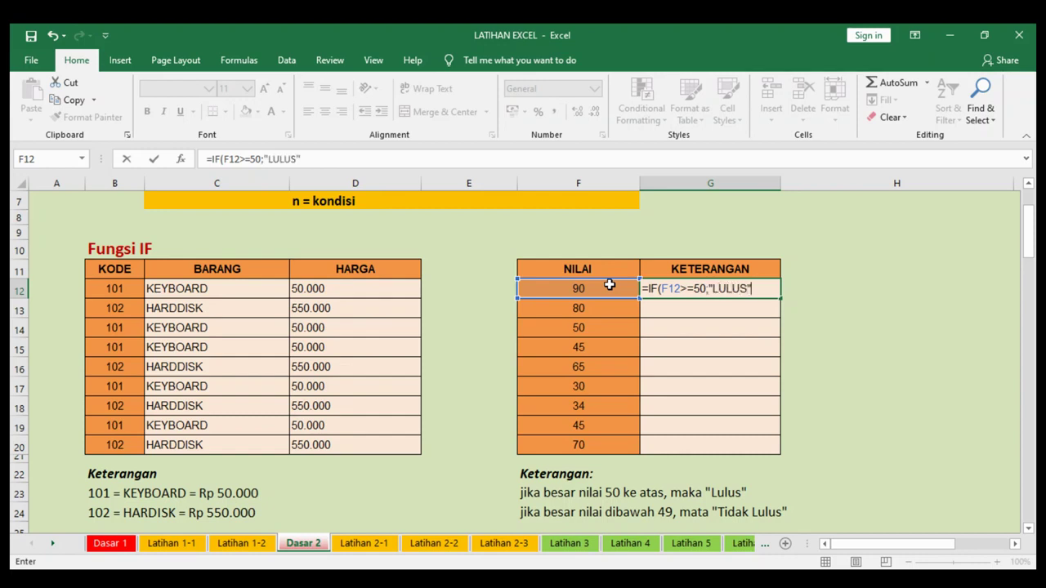
pyautogui.write('"TIDAK LULUS")')
pyautogui.press('Return')
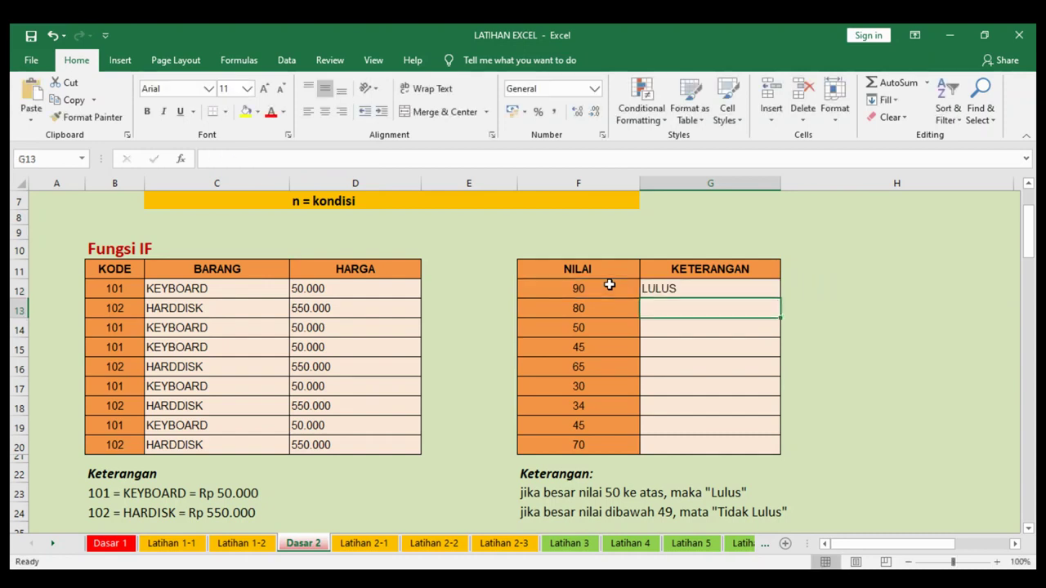
# Step: Fill G12's pass/fail formula down to G20, then test F14 with 49 and undo
pyautogui.click(680, 289)
pyautogui.moveTo(781, 296); pyautogui.dragTo(782, 451)
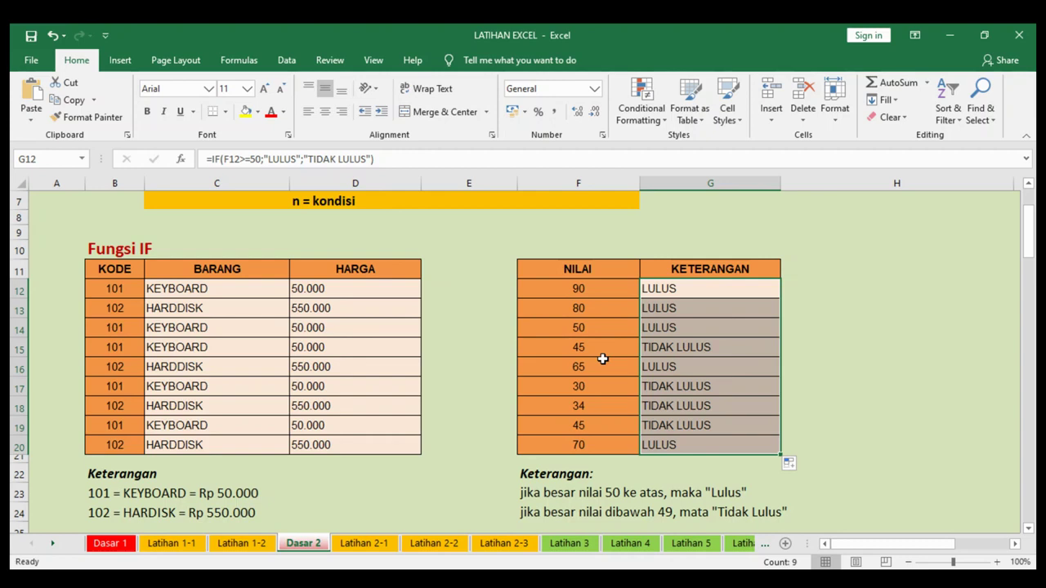
pyautogui.click(592, 327)
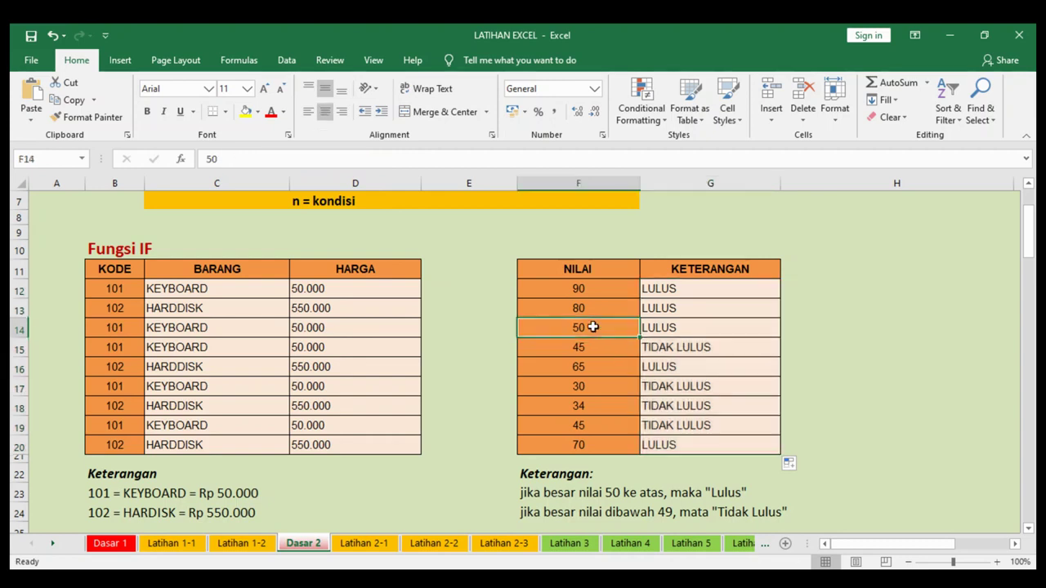
pyautogui.write('49')
pyautogui.press('Return')
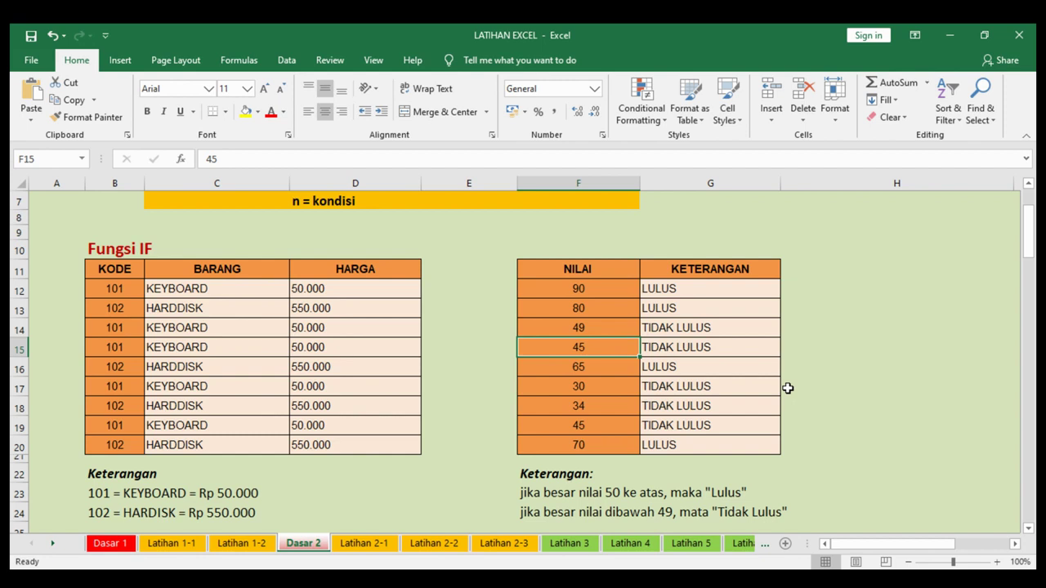
pyautogui.hotkey('ctrl', 'z')
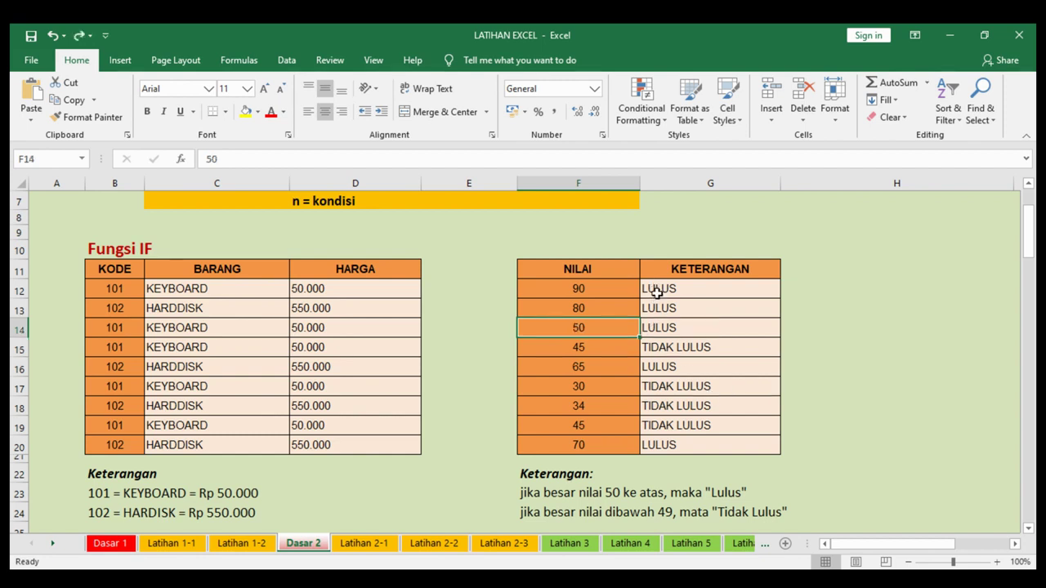
# Step: Change G14's condition to greater than 50 and enter 51 in F14 to check it
pyautogui.click(662, 330)
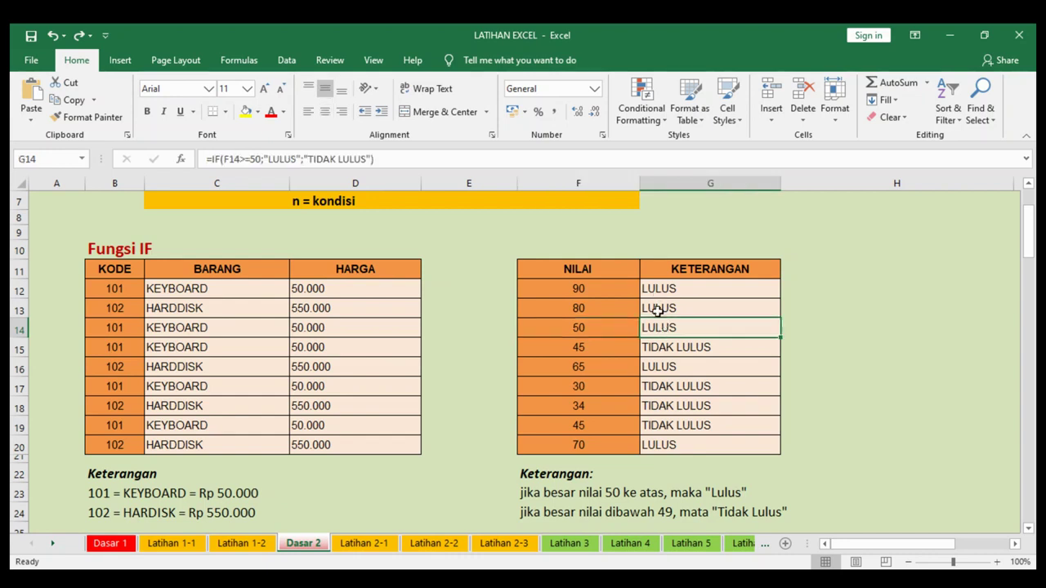
pyautogui.click(252, 163)
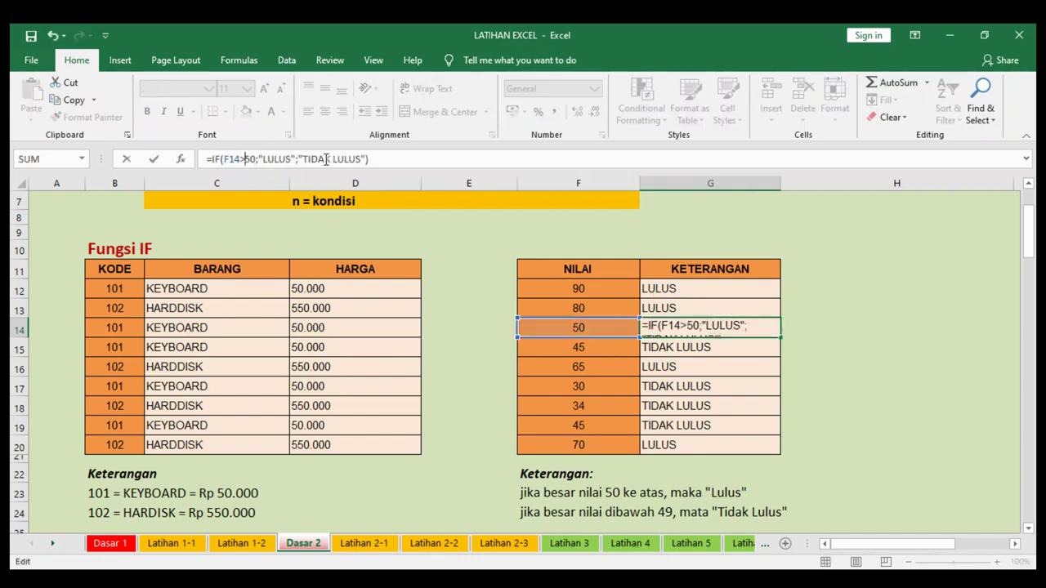
pyautogui.press('Return')
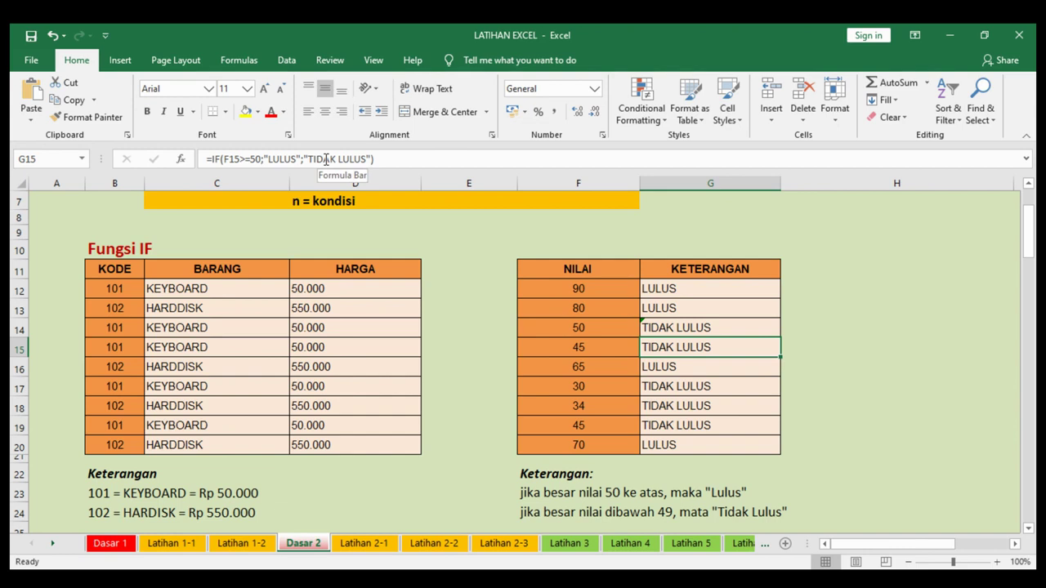
pyautogui.click(596, 328)
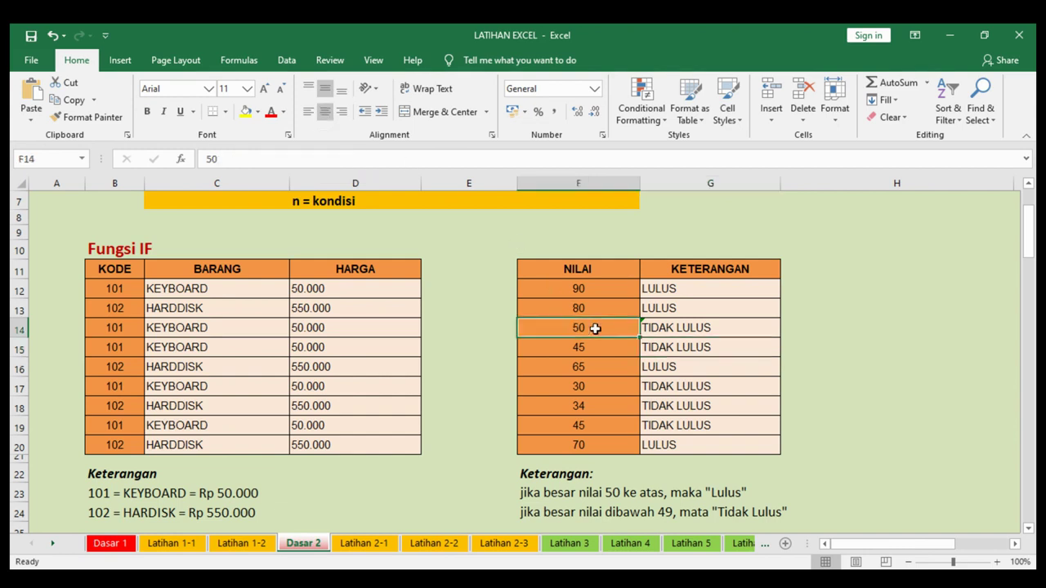
pyautogui.write('51')
pyautogui.press('Return')
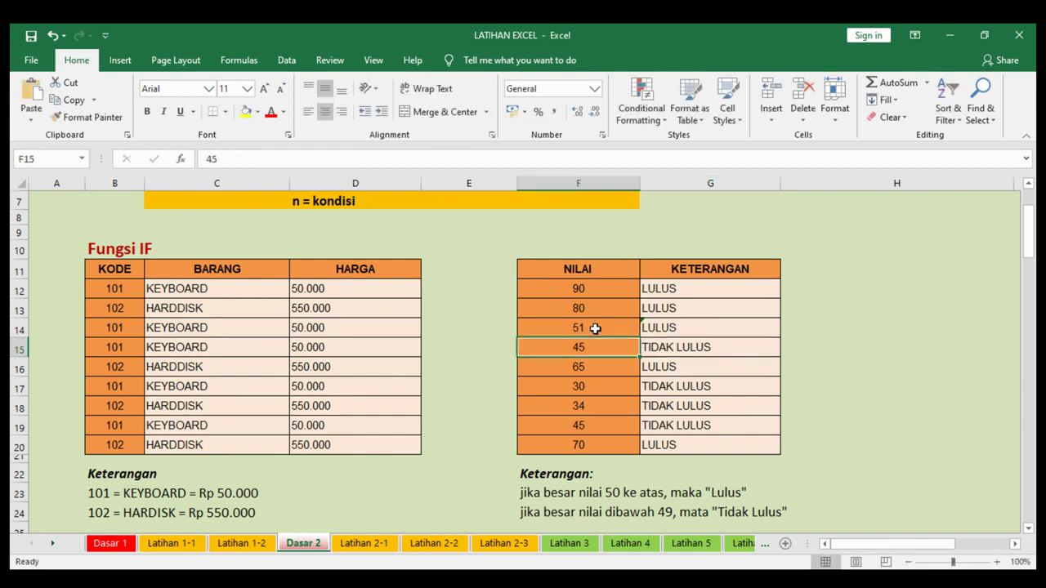
pyautogui.click(678, 329)
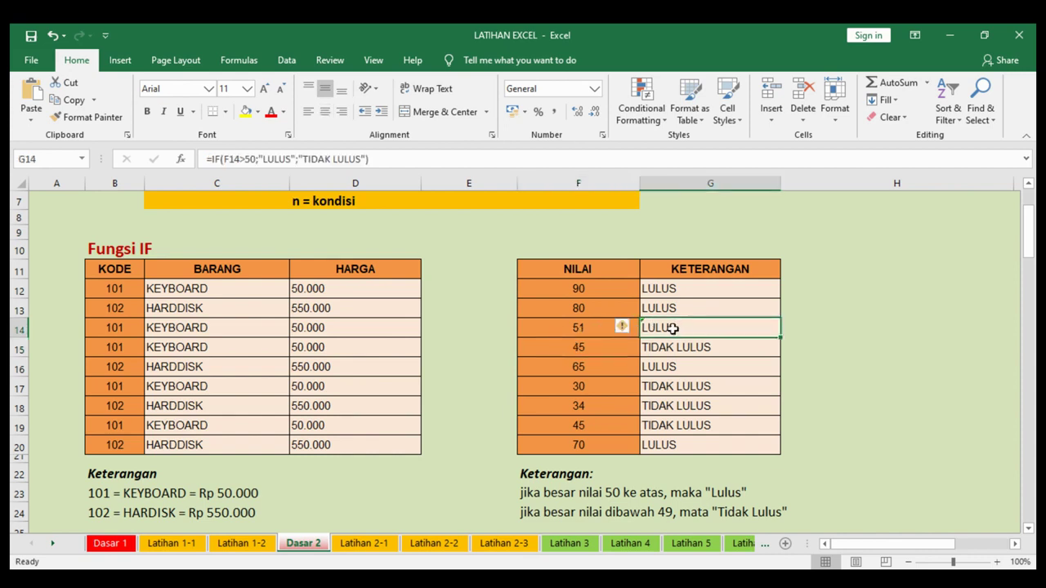
pyautogui.moveTo(1030, 254); pyautogui.dragTo(1031, 304)
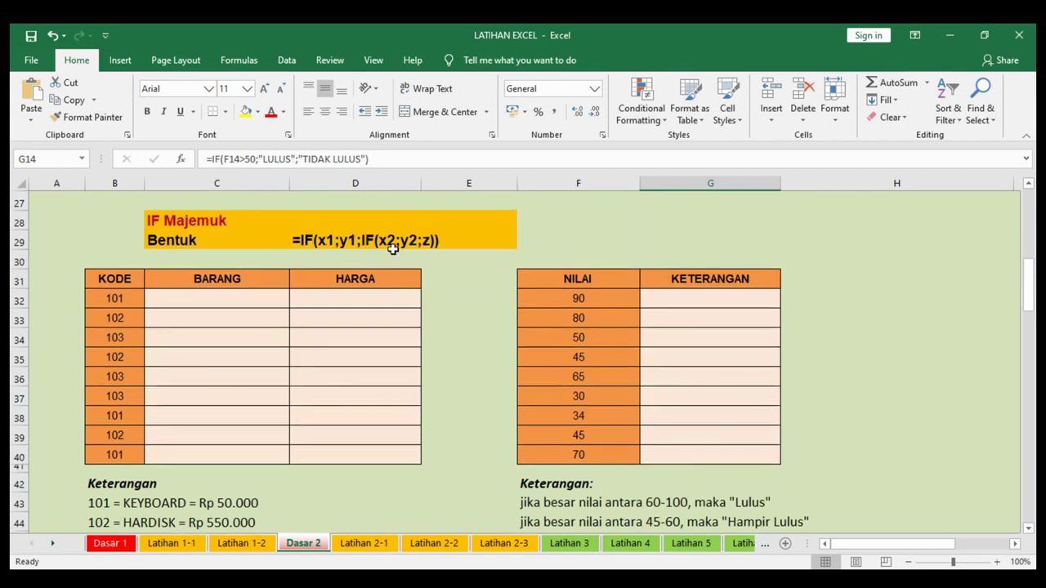
# Step: Review the KODE values in B32:B34 and the Keterangan notes of the IF Majemuk table
pyautogui.click(243, 296)
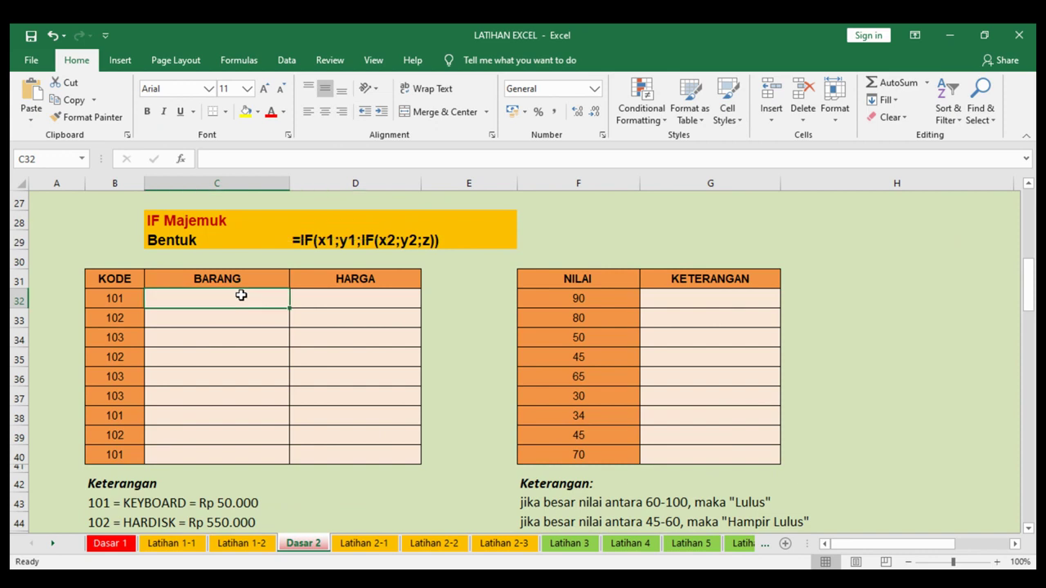
pyautogui.moveTo(1030, 293); pyautogui.dragTo(1030, 300)
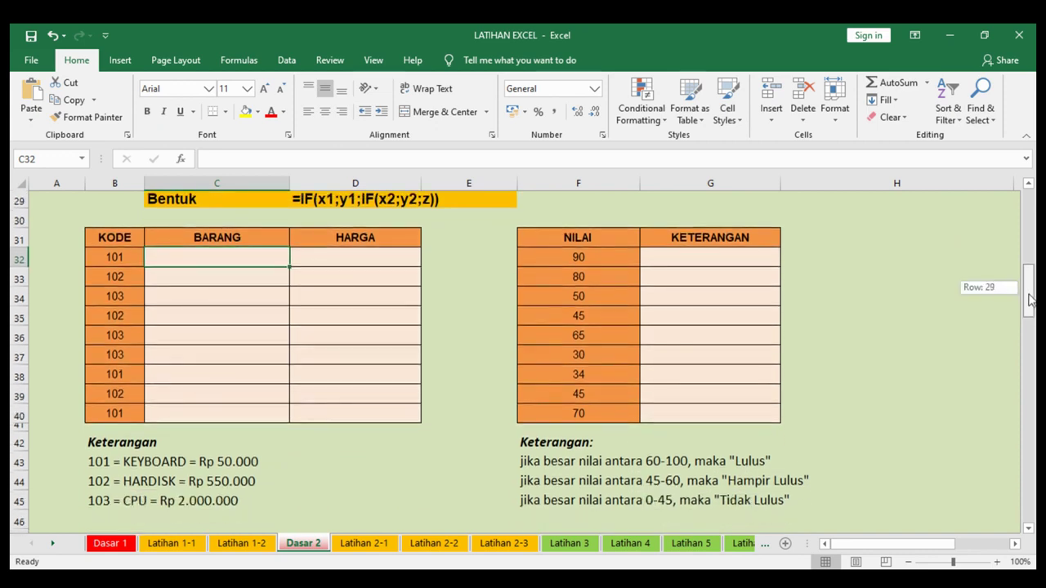
pyautogui.moveTo(1030, 300); pyautogui.dragTo(1031, 302)
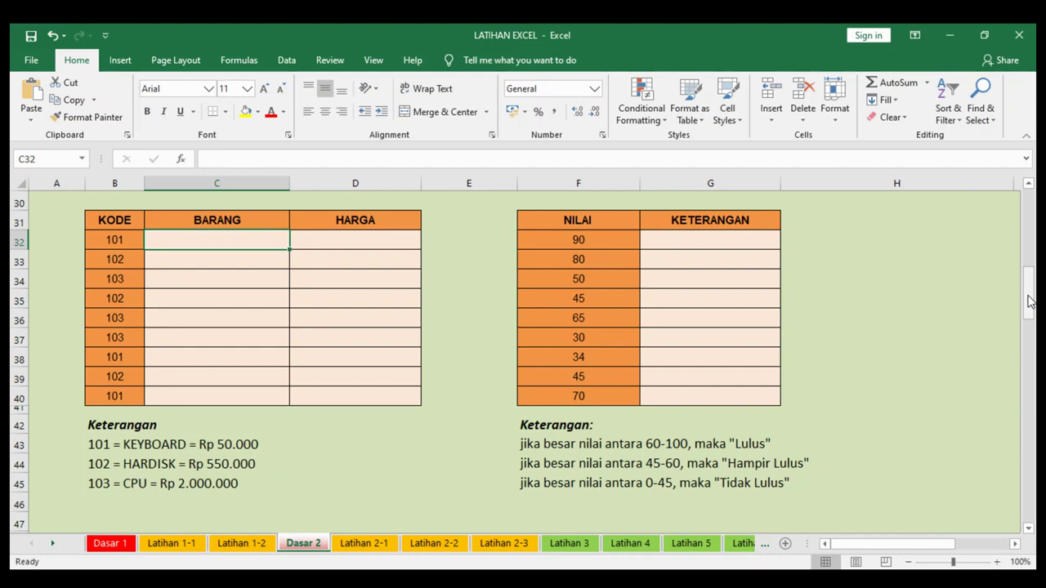
pyautogui.moveTo(1029, 300); pyautogui.dragTo(1030, 296)
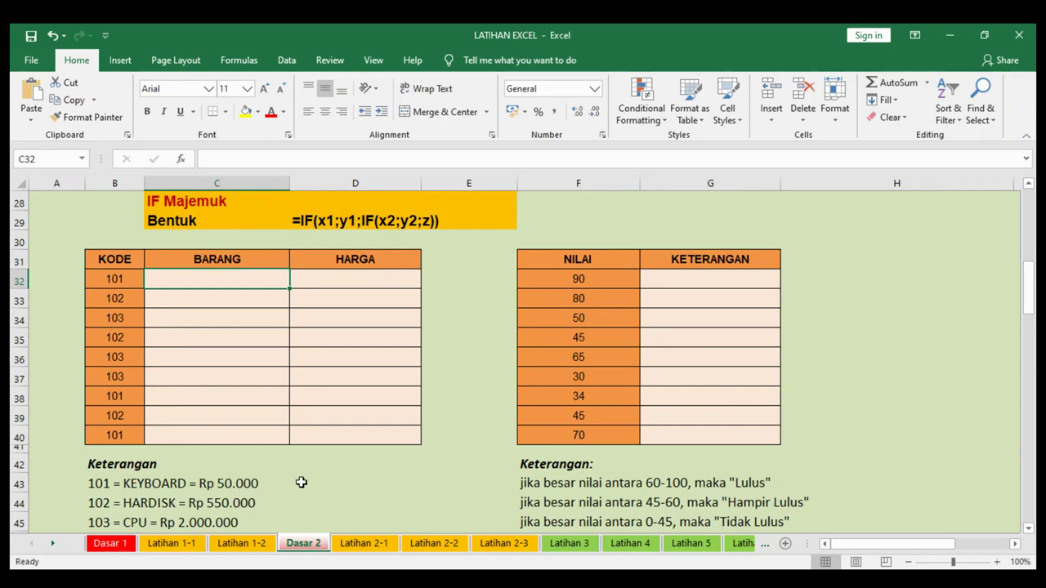
pyautogui.scroll(-1, 301, 483)
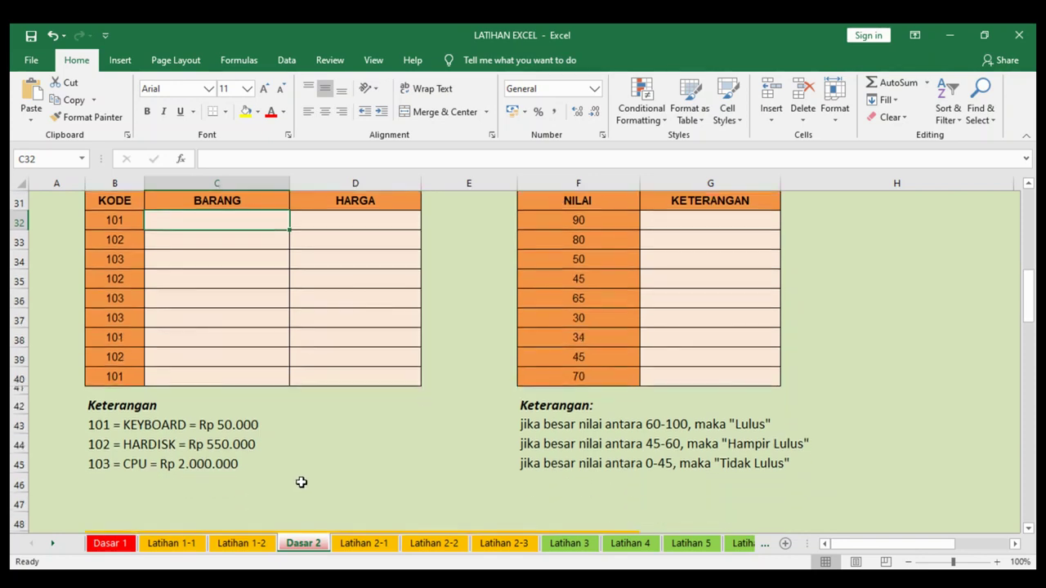
pyautogui.scroll(1, 301, 483)
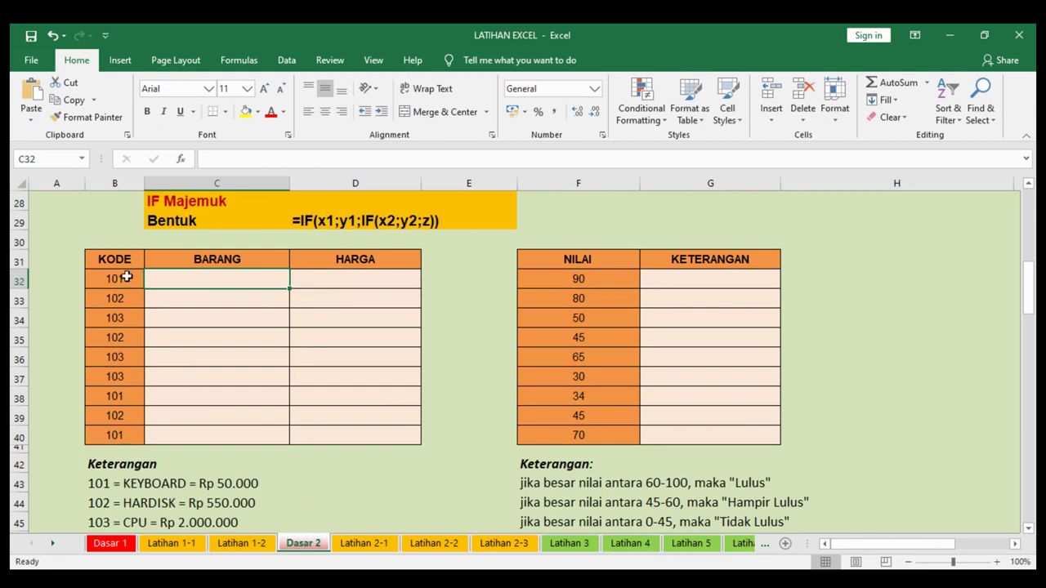
pyautogui.click(127, 278)
pyautogui.click(126, 302)
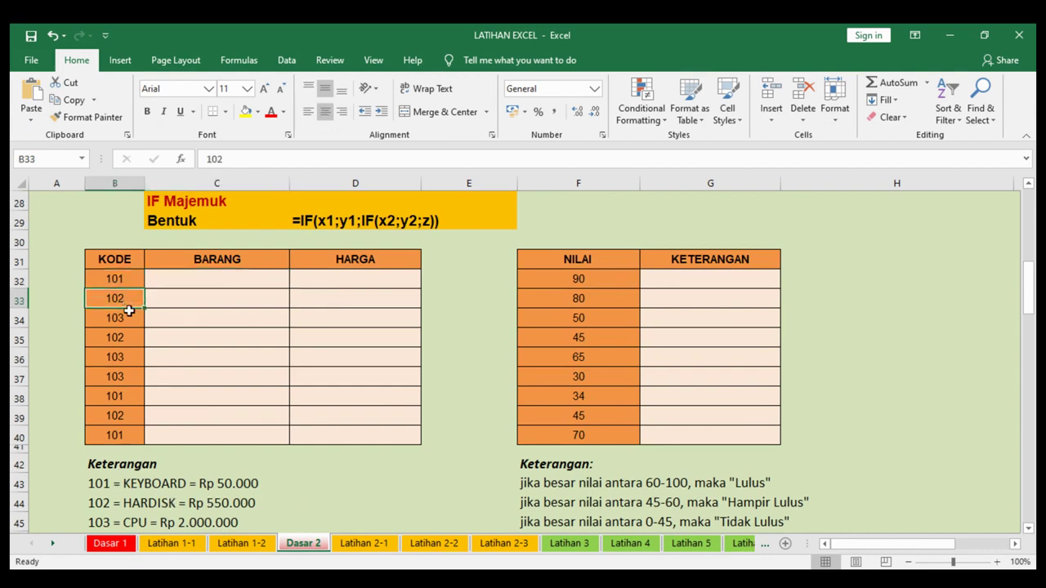
pyautogui.click(132, 316)
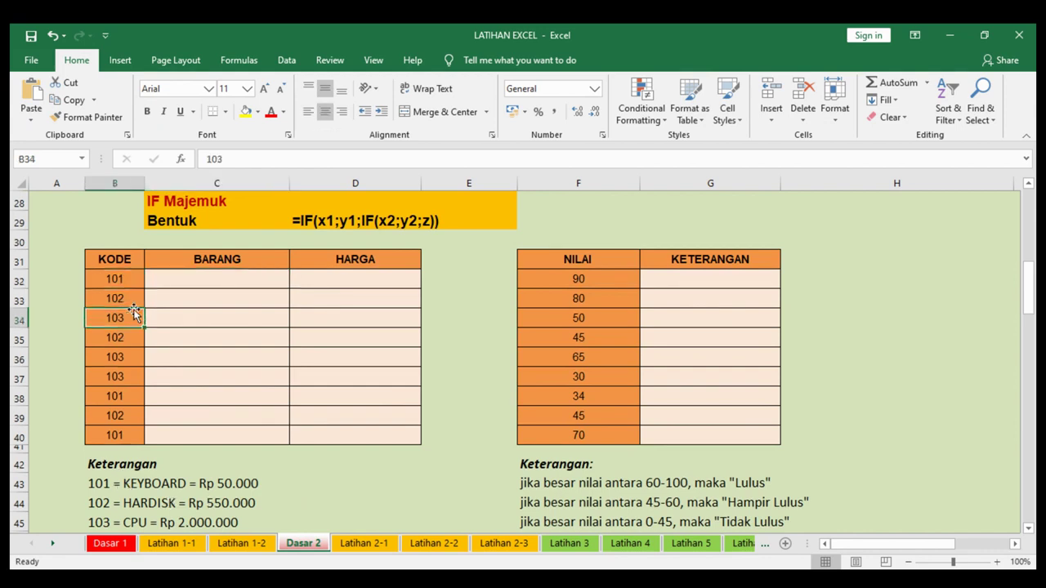
# Step: Select the empty BARANG cell C32 to begin its formula
pyautogui.click(187, 280)
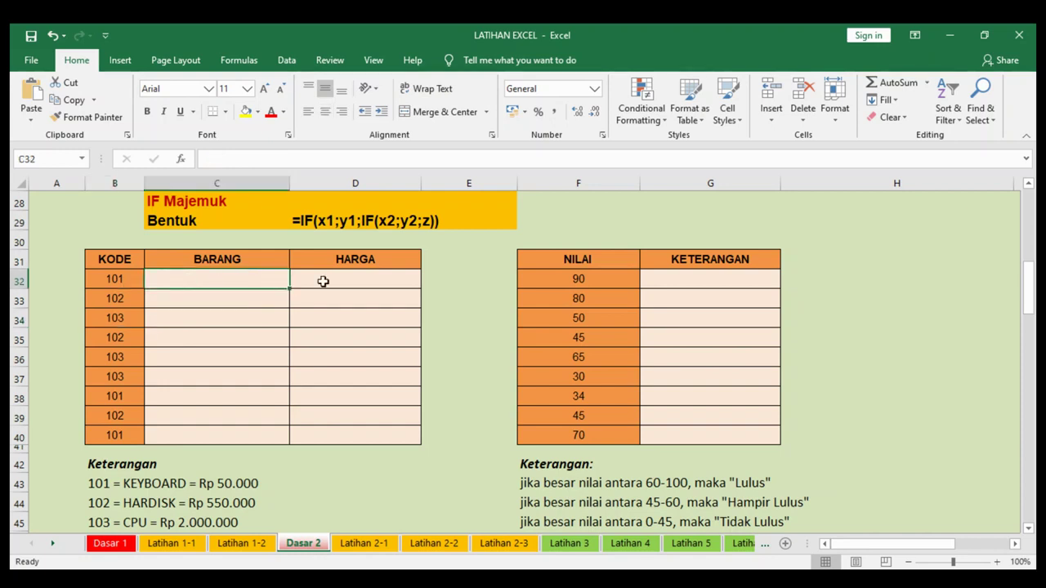
pyautogui.scroll(6, 456, 336)
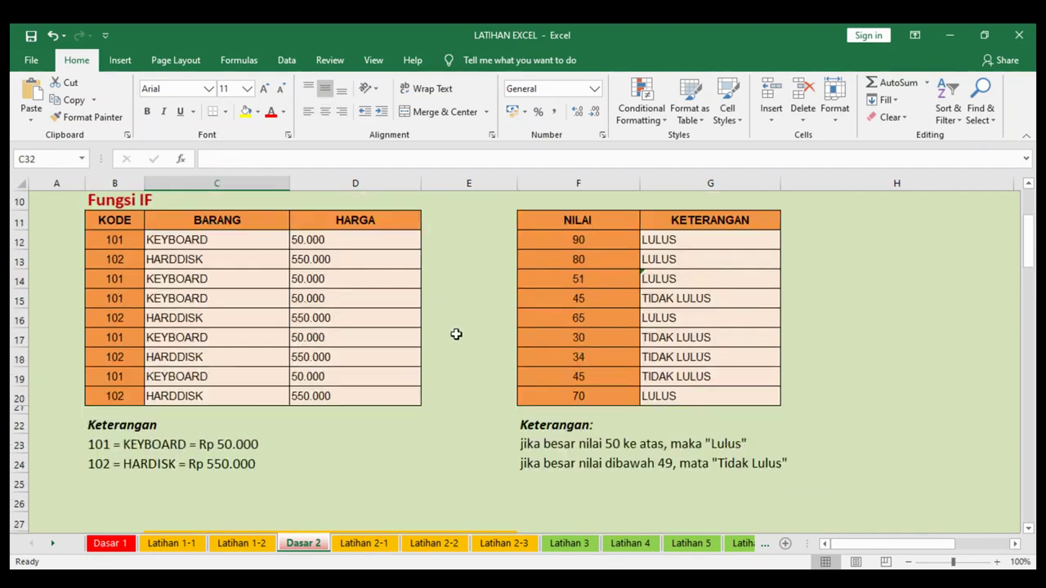
pyautogui.scroll(2, 286, 274)
pyautogui.scroll(-2, 334, 280)
pyautogui.scroll(-2, 335, 280)
pyautogui.scroll(-1, 334, 280)
pyautogui.scroll(-2, 441, 397)
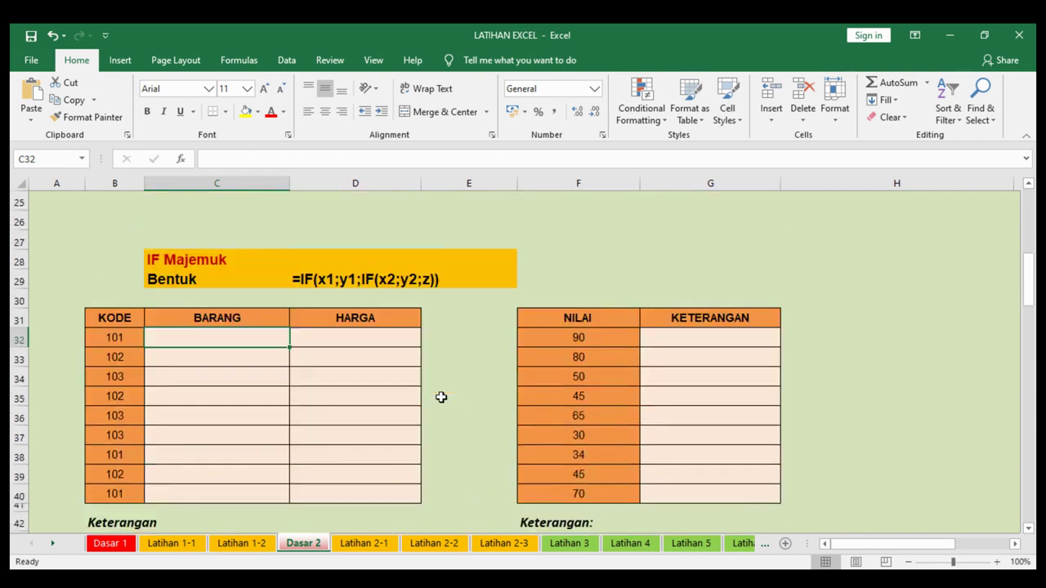
pyautogui.scroll(-1, 441, 397)
pyautogui.scroll(-1, 441, 397)
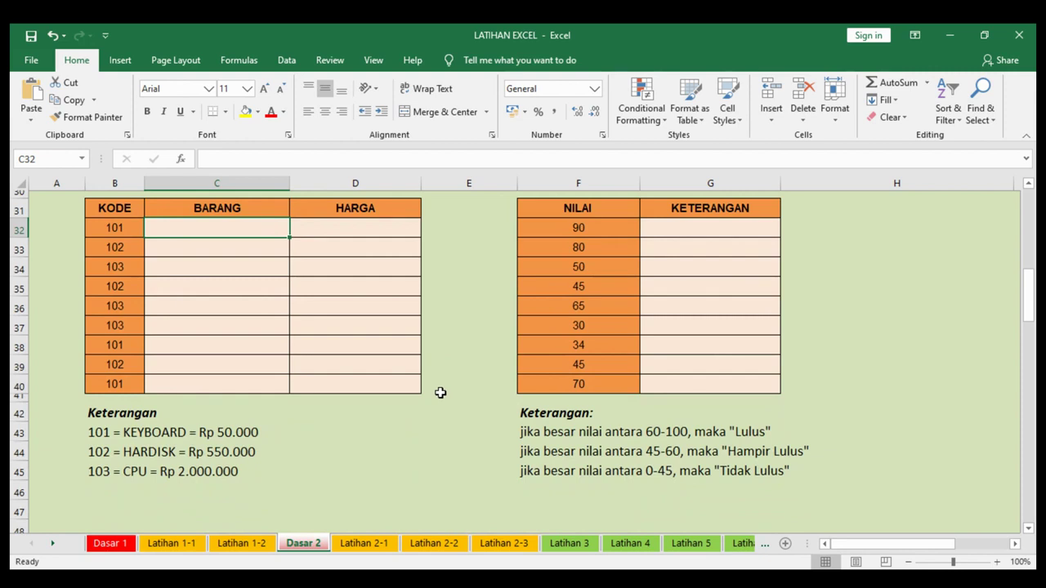
pyautogui.scroll(1, 457, 394)
# Step: Enter =IF(B32=101;"KEYBOARD";"HARDDISK") in C32, accepting Excel's suggested correction
pyautogui.write('=')
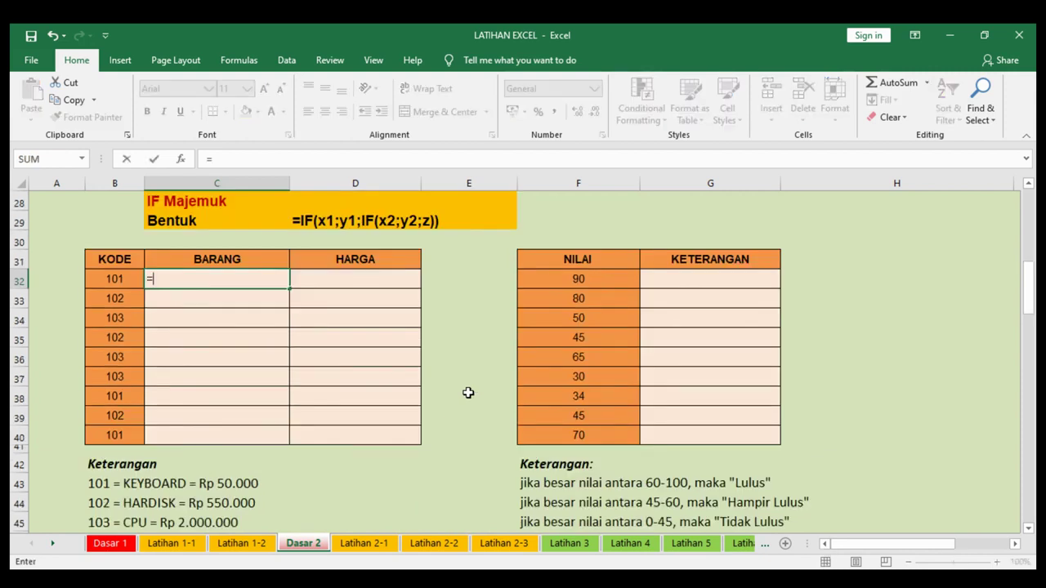
pyautogui.write('IF(')
pyautogui.click(106, 278)
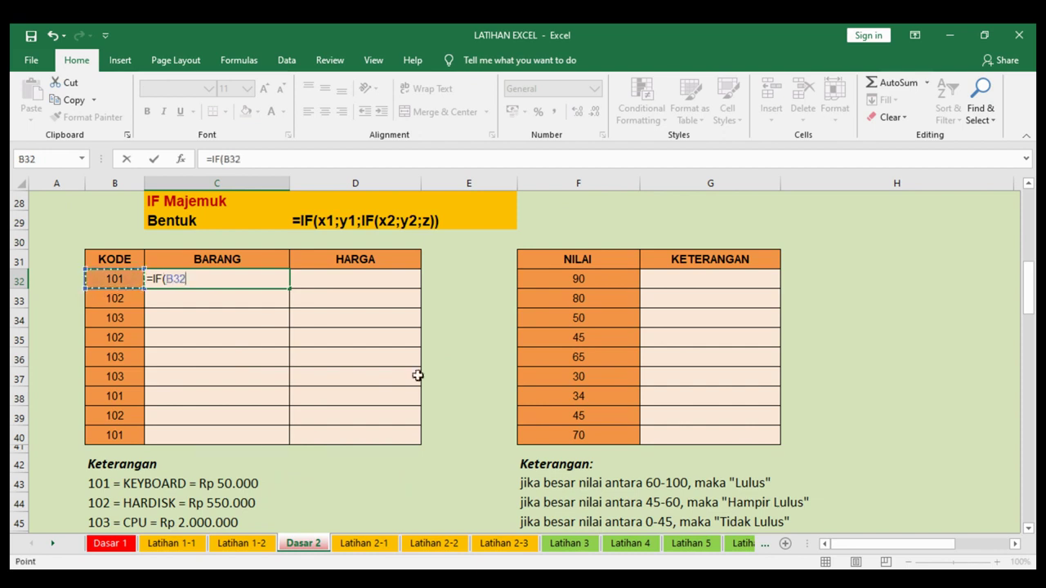
pyautogui.write('=')
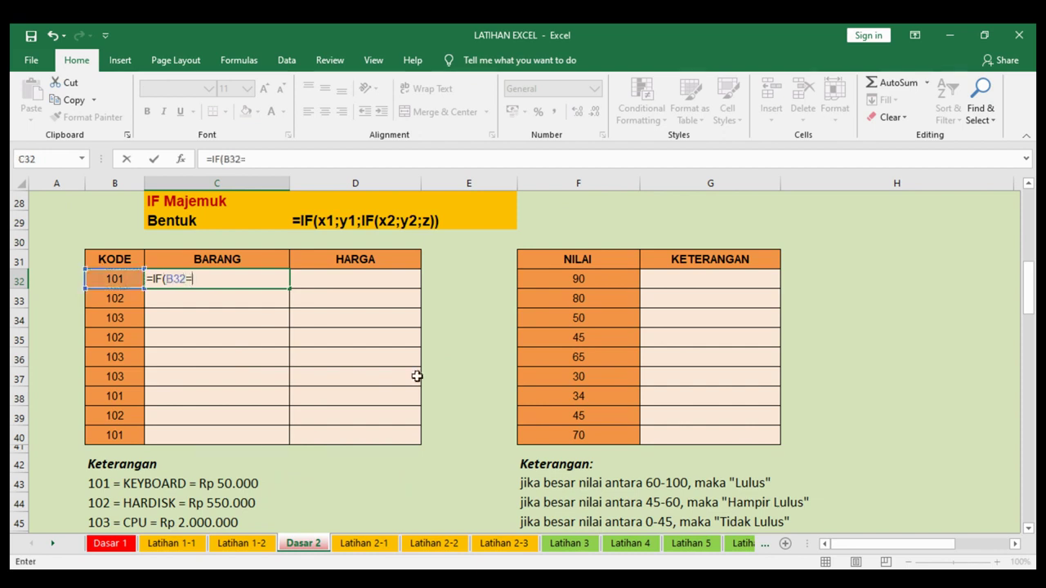
pyautogui.write('101')
pyautogui.write(';"KEYBOARD"')
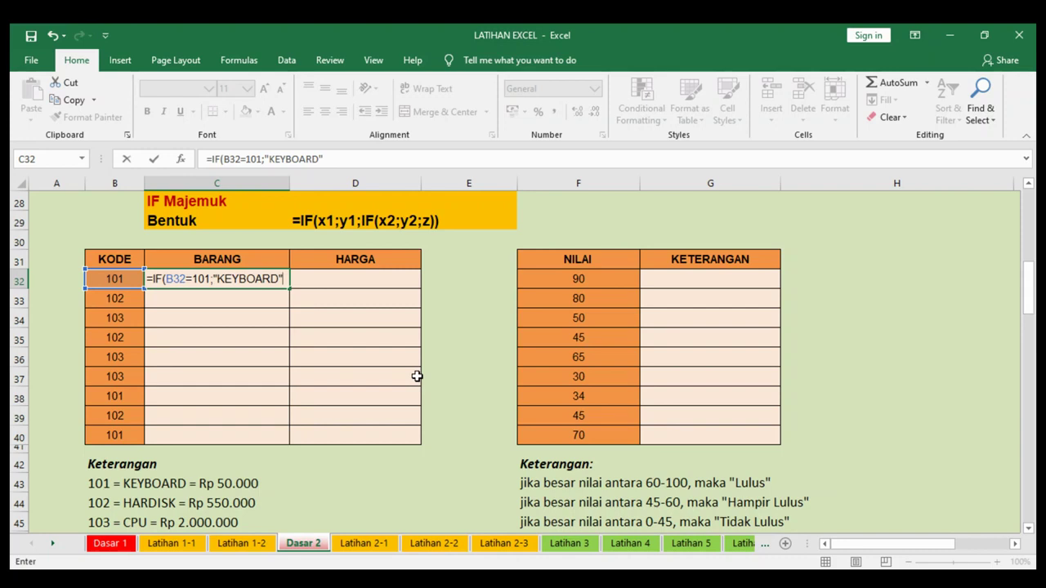
pyautogui.write(';HARDDISK')
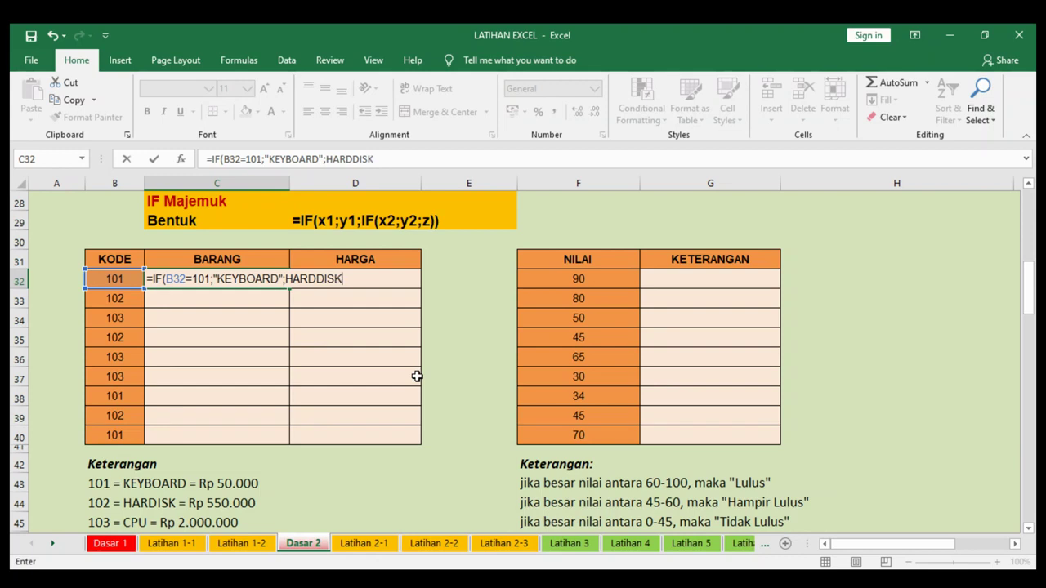
pyautogui.write('")')
pyautogui.press('Return')
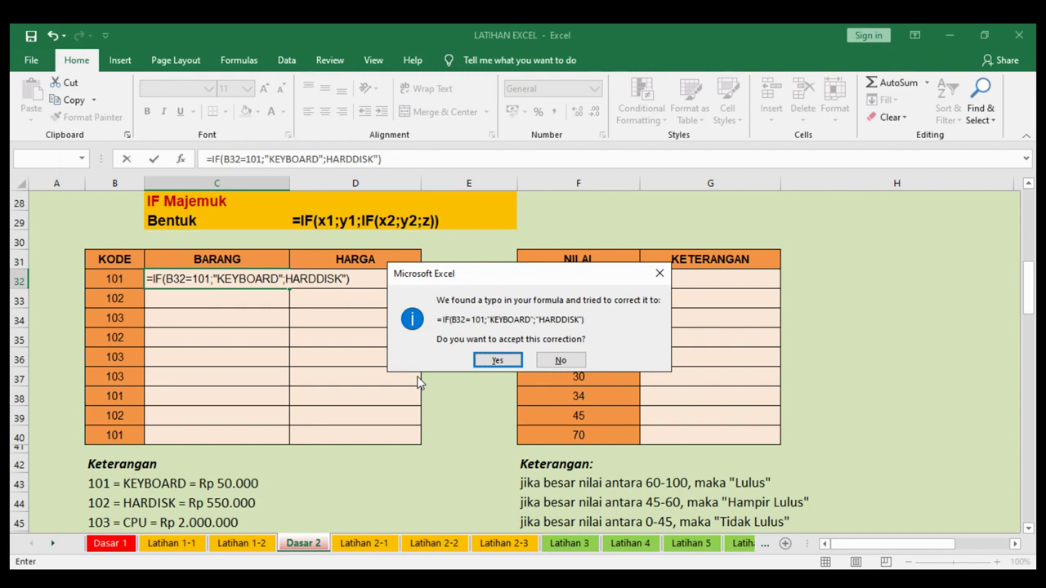
pyautogui.press('Return')
pyautogui.press('Up')
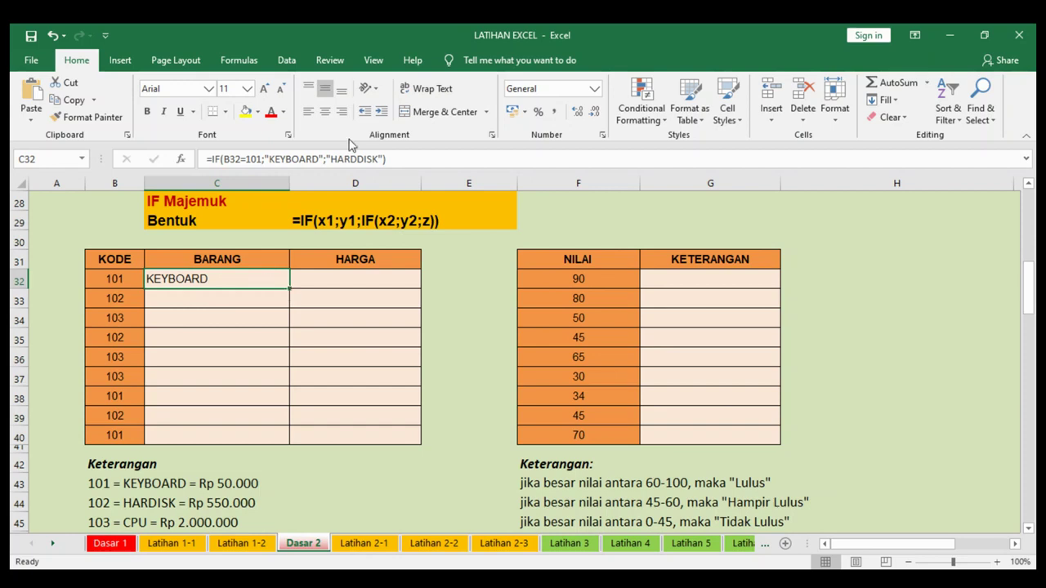
# Step: Test C32's formula by changing KODE B32 to 102, then 103, confirming BARANG shows HARDDISK
pyautogui.click(127, 283)
pyautogui.write('102')
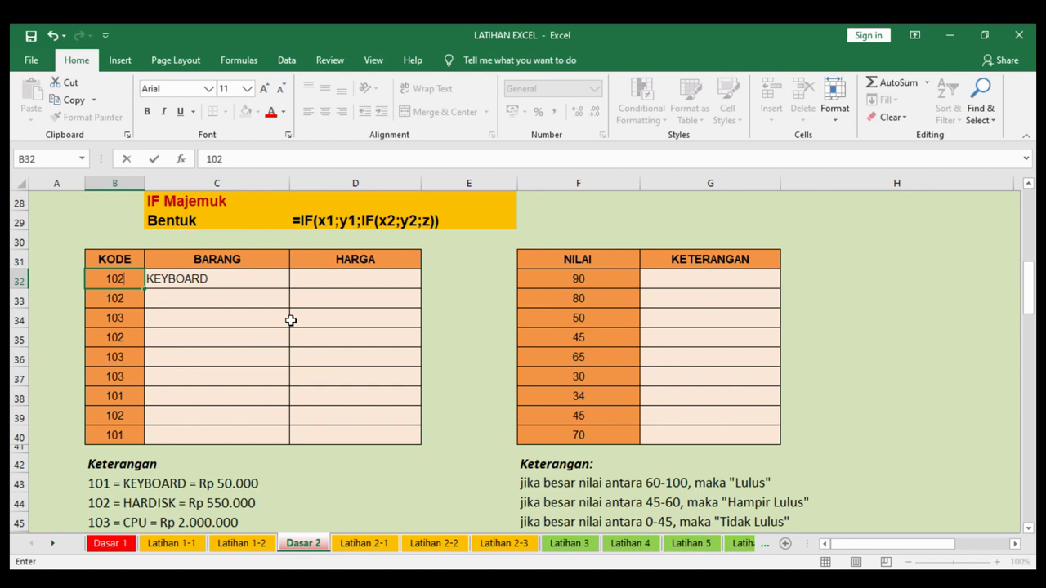
pyautogui.press('Return')
pyautogui.press('Up')
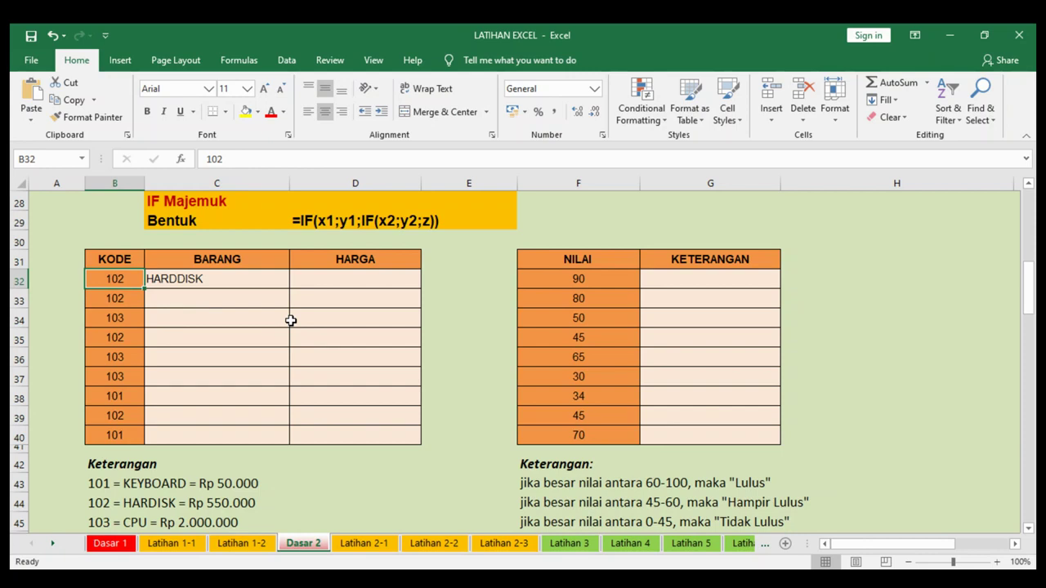
pyautogui.write('103')
pyautogui.press('Return')
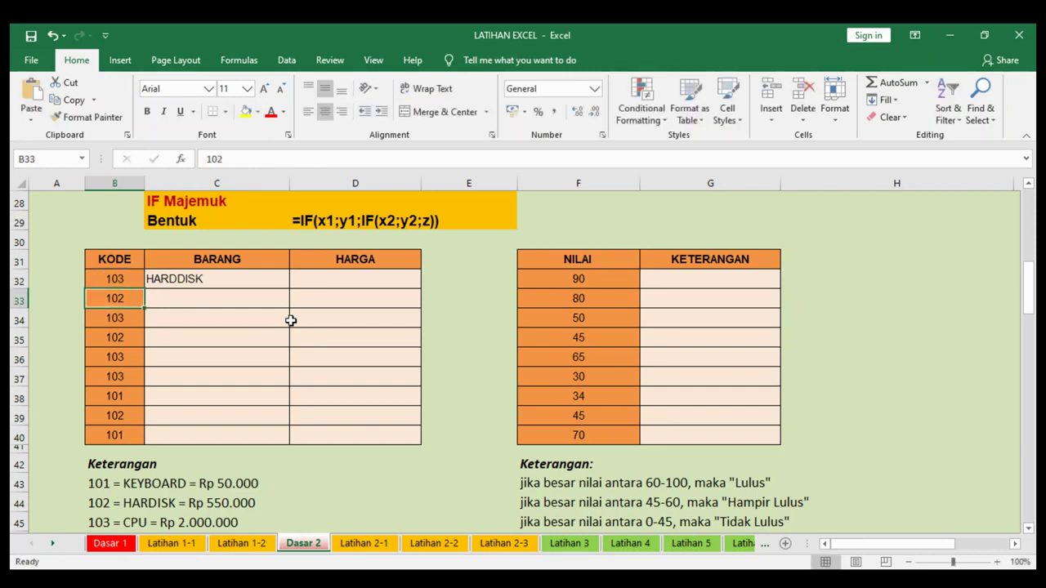
pyautogui.click(167, 281)
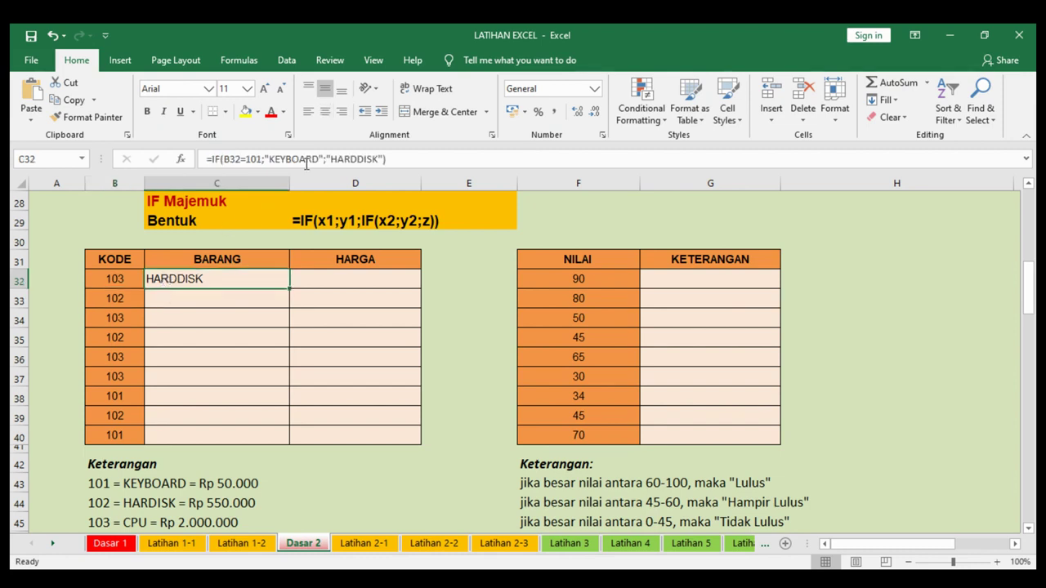
pyautogui.scroll(3, 374, 243)
pyautogui.scroll(5, 375, 247)
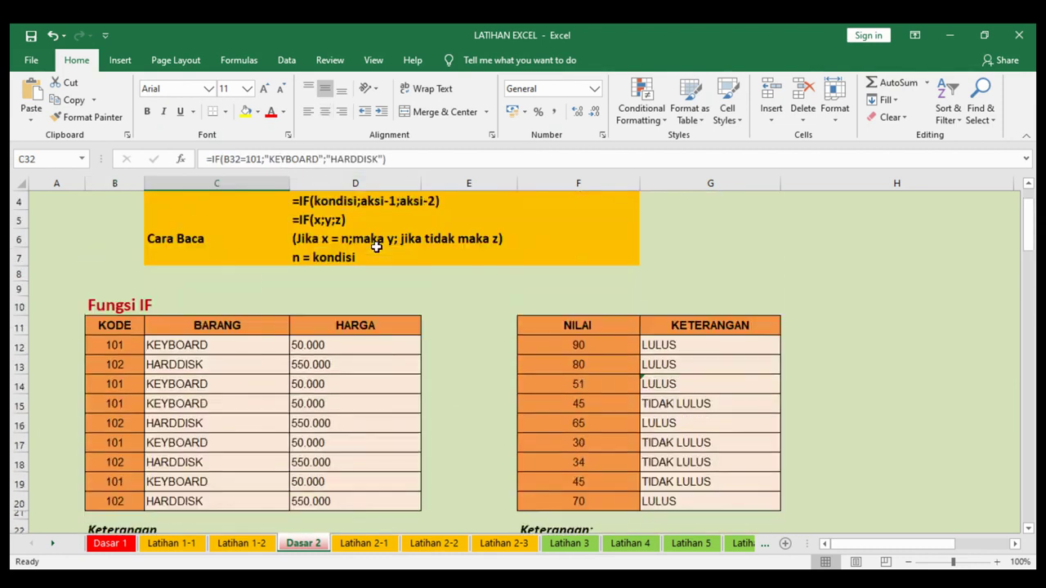
pyautogui.scroll(-2, 314, 324)
pyautogui.scroll(-2, 315, 321)
pyautogui.scroll(-2, 246, 367)
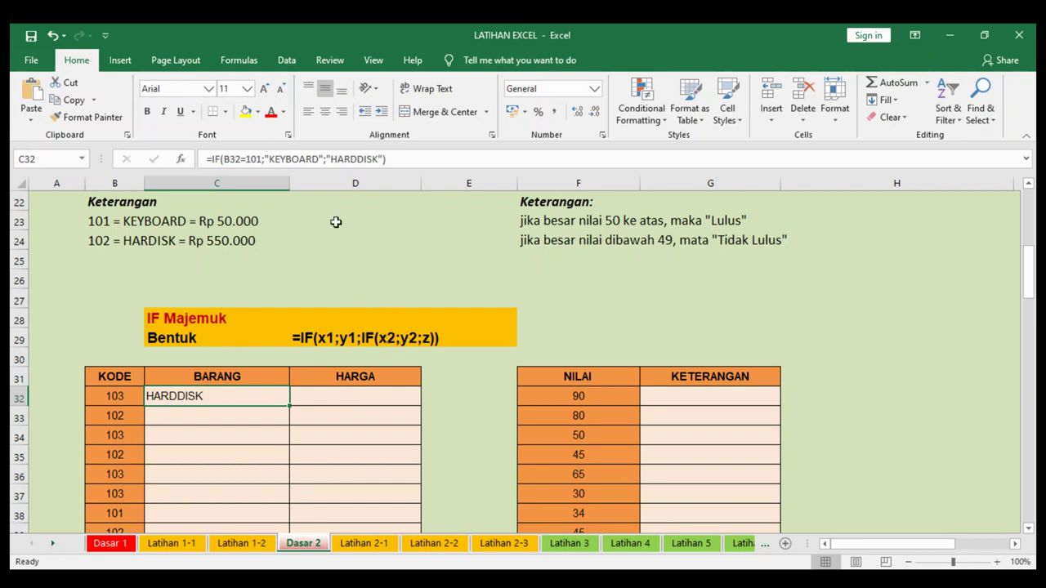
# Step: Nest IF(B32=102;"HARDDISK";"CPU") as C32's false result, accepting the closing-parenthesis fix
pyautogui.click(325, 159)
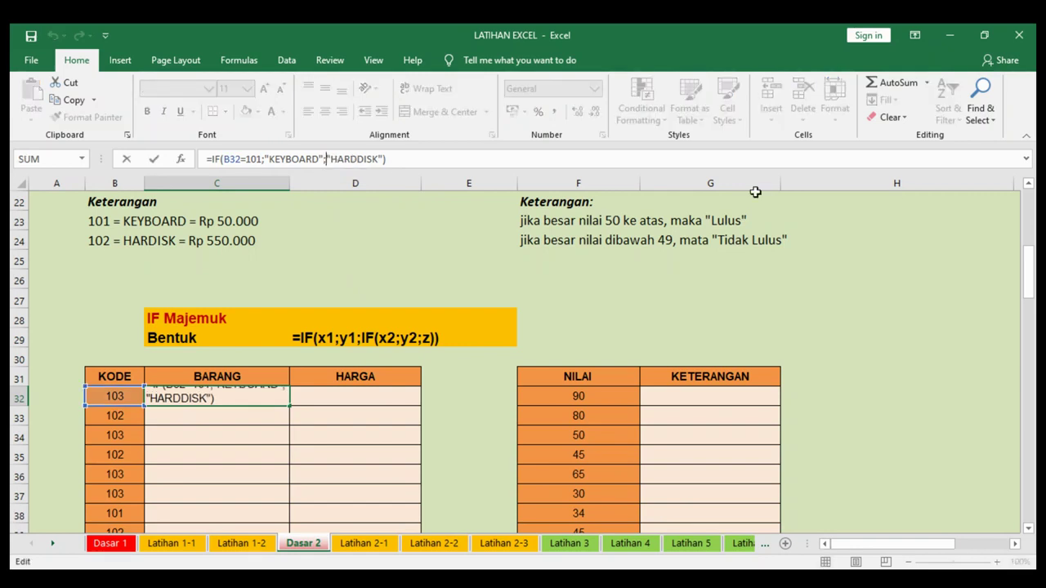
pyautogui.click(1025, 160)
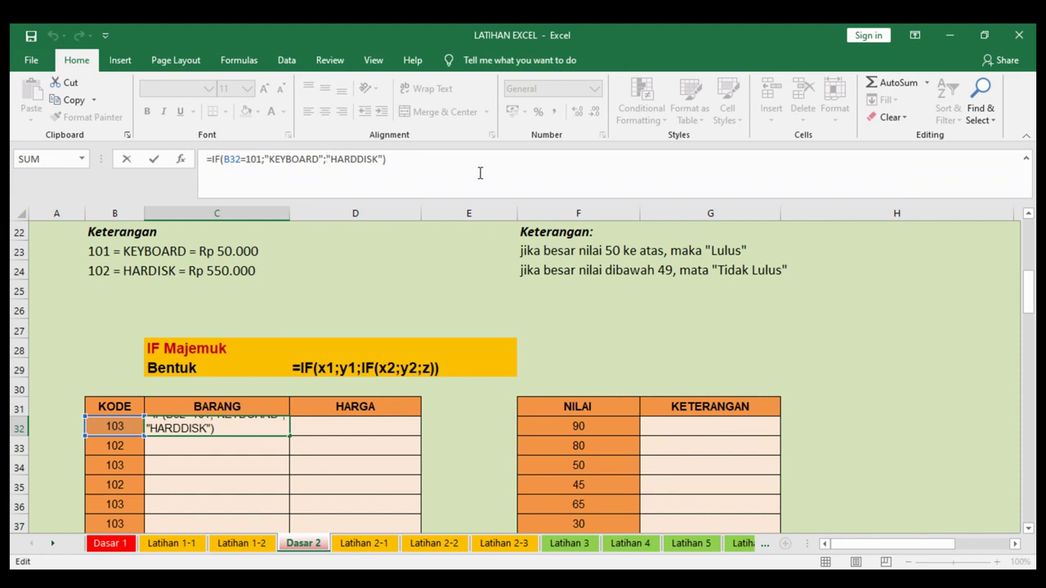
pyautogui.click(324, 160)
pyautogui.write('IF(')
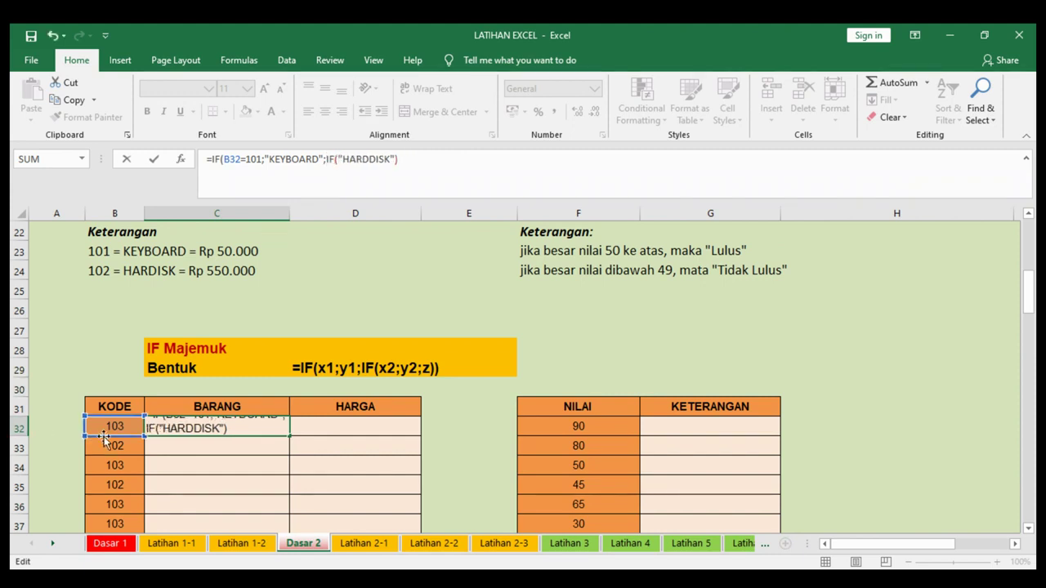
pyautogui.click(115, 424)
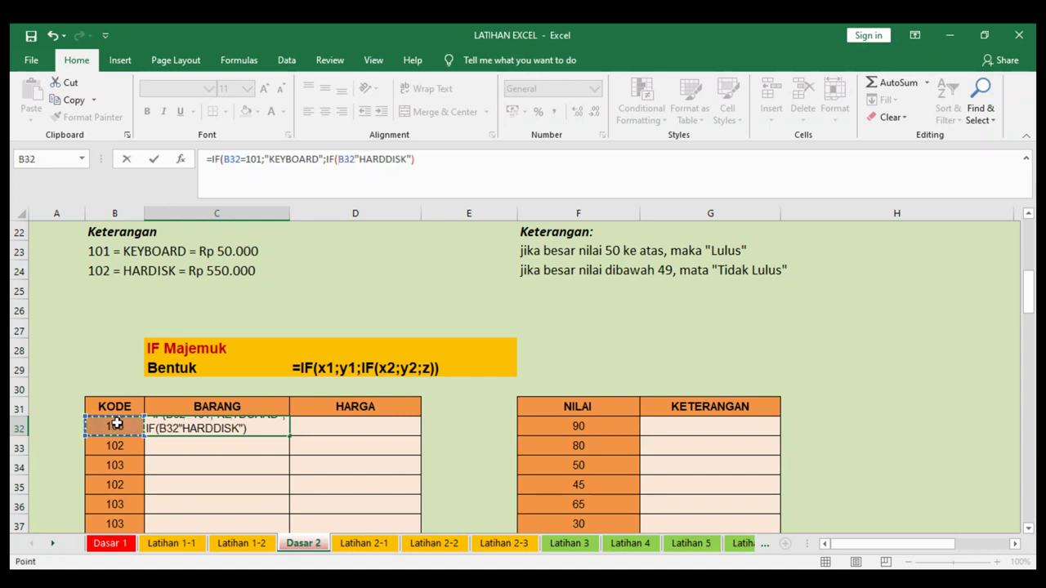
pyautogui.write('=102')
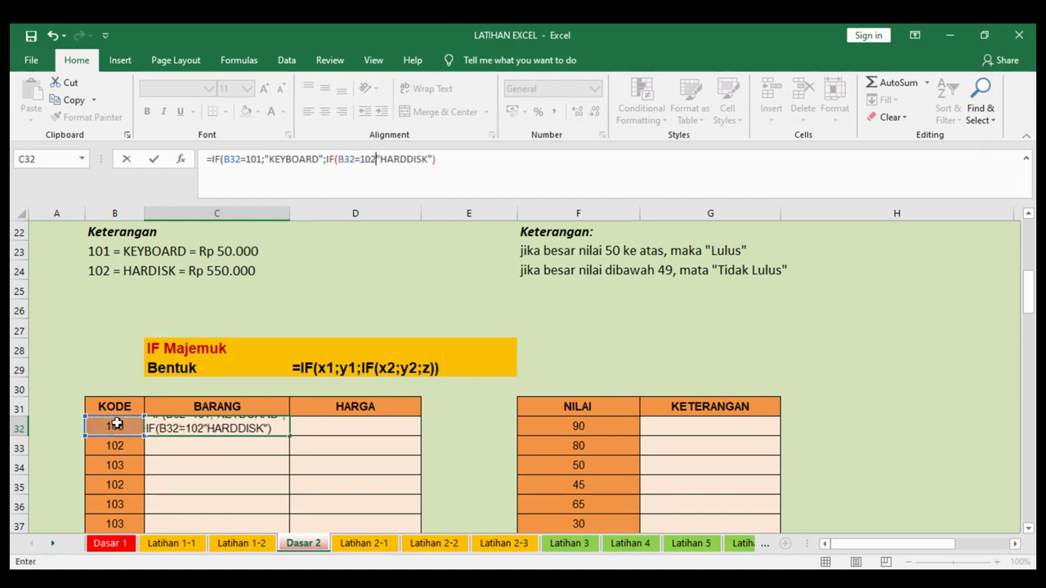
pyautogui.write(';')
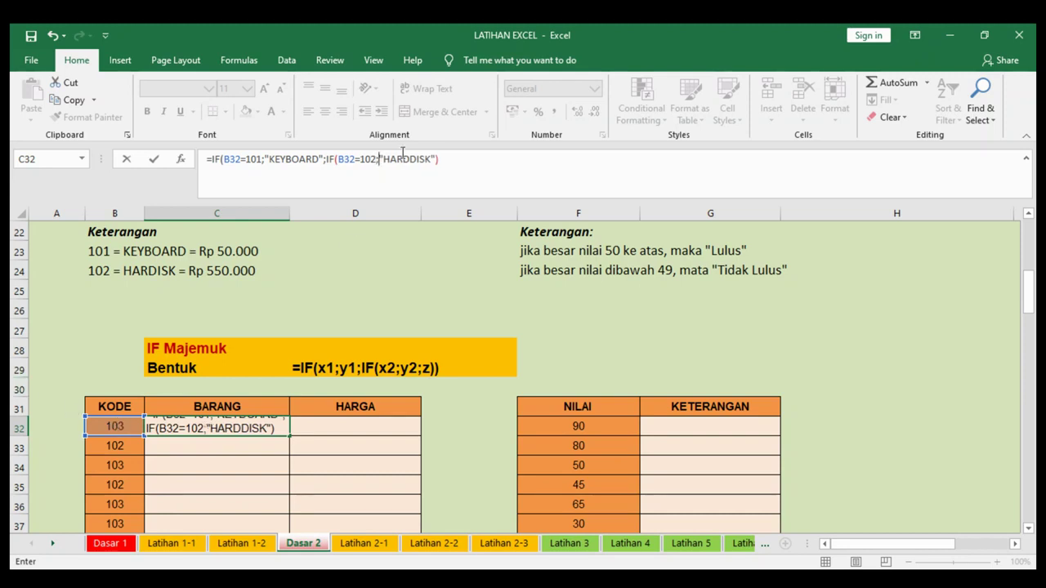
pyautogui.scroll(-3, 397, 343)
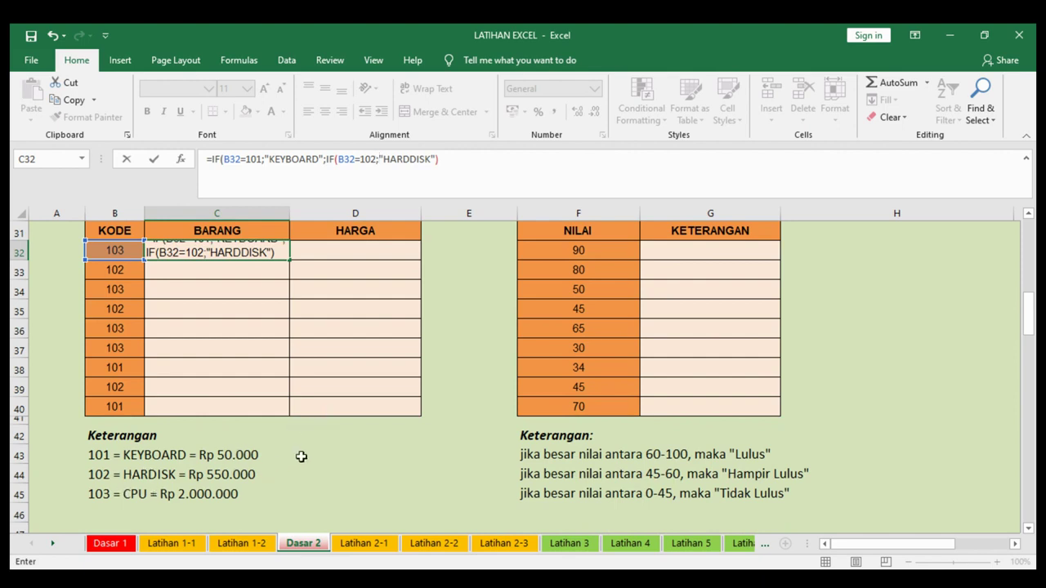
pyautogui.scroll(3, 299, 455)
pyautogui.scroll(2, 332, 400)
pyautogui.click(432, 158)
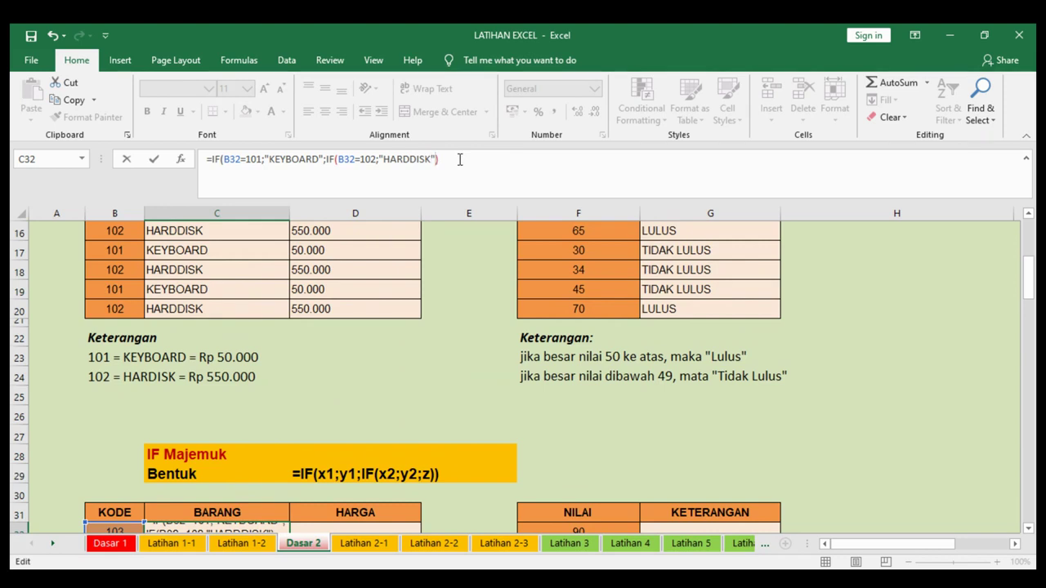
pyautogui.write(';"CPU')
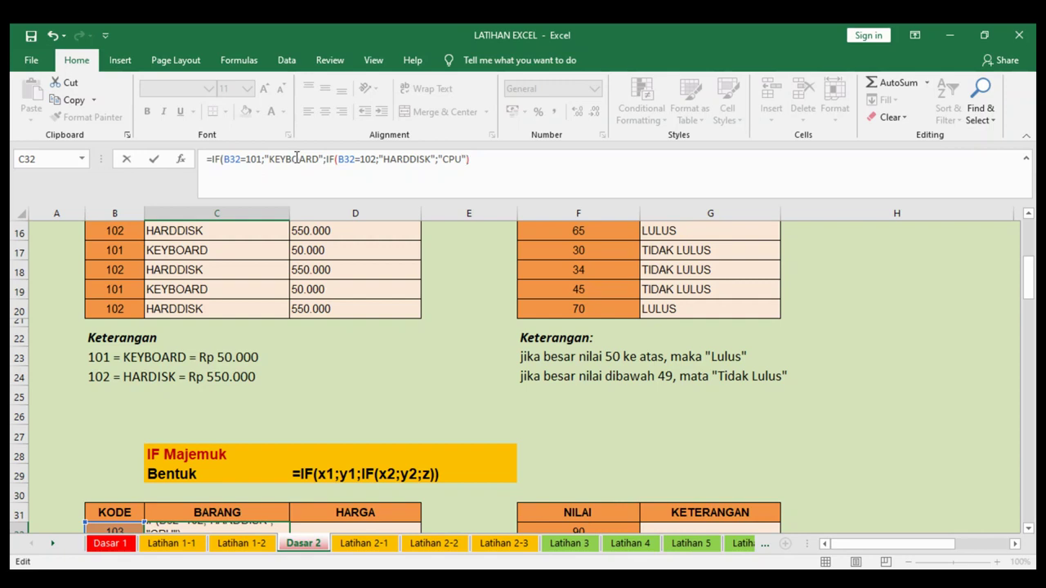
pyautogui.press('Return')
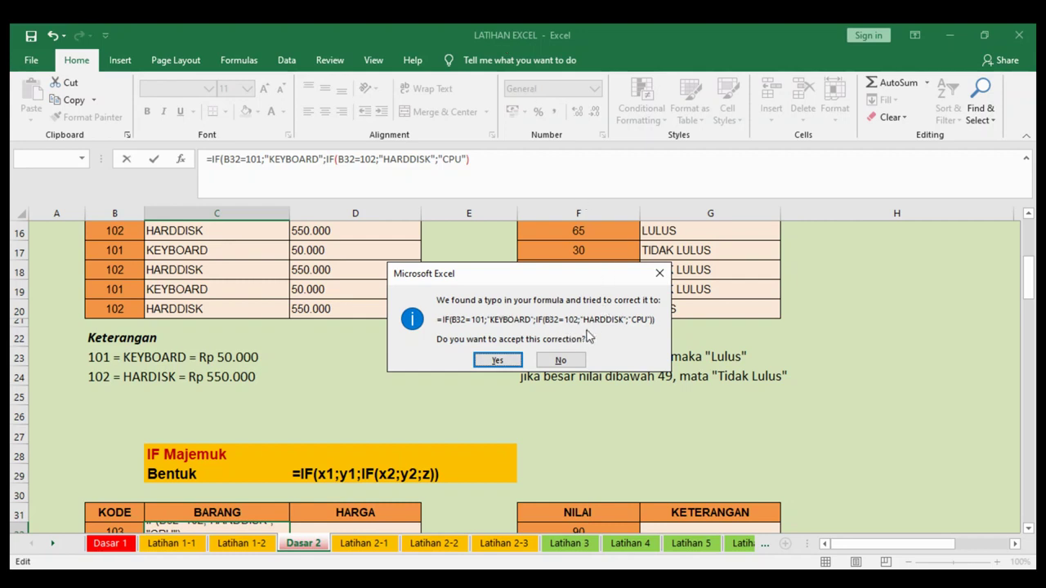
pyautogui.click(498, 360)
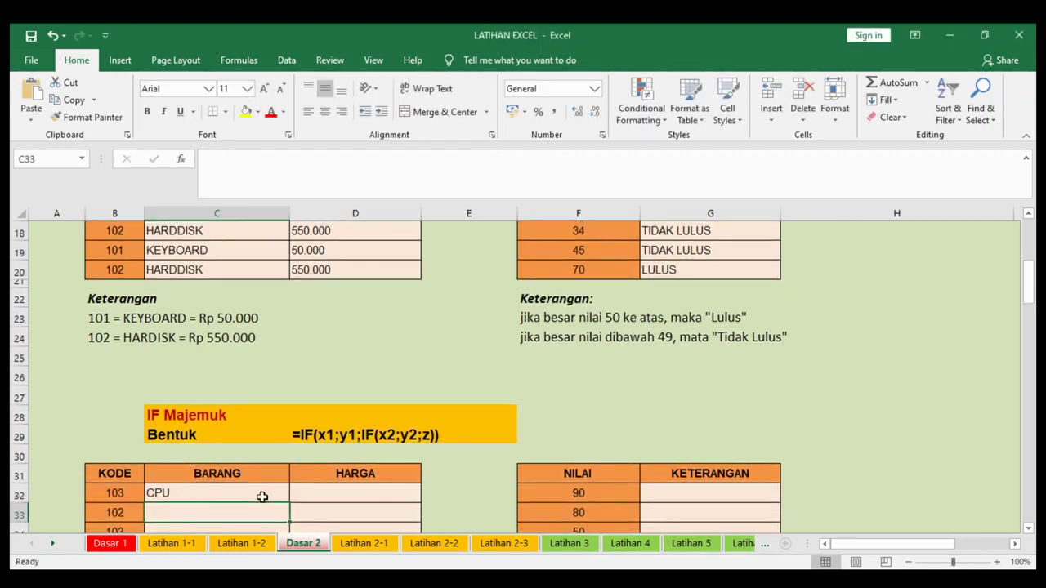
# Step: Test the nested IF by entering 102 in B32, then restoring 101
pyautogui.click(262, 495)
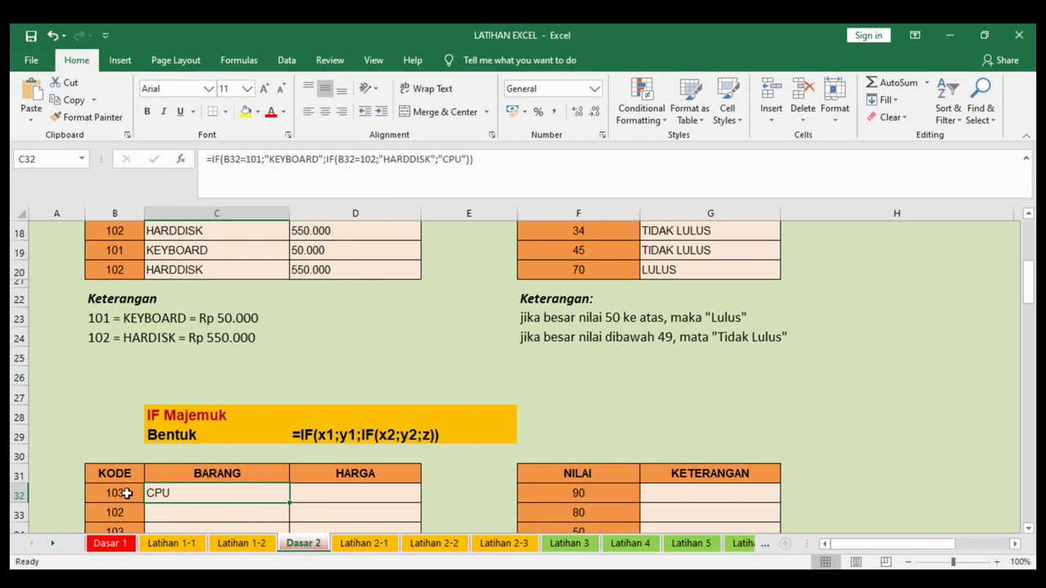
pyautogui.click(126, 493)
pyautogui.scroll(-1, 752, 413)
pyautogui.scroll(-1, 817, 392)
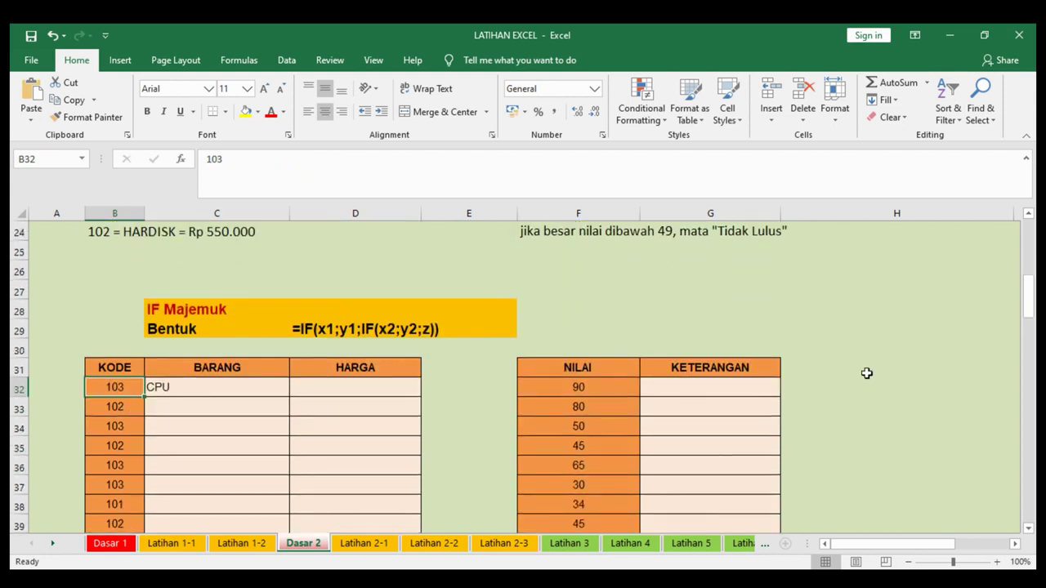
pyautogui.write('102')
pyautogui.press('Return')
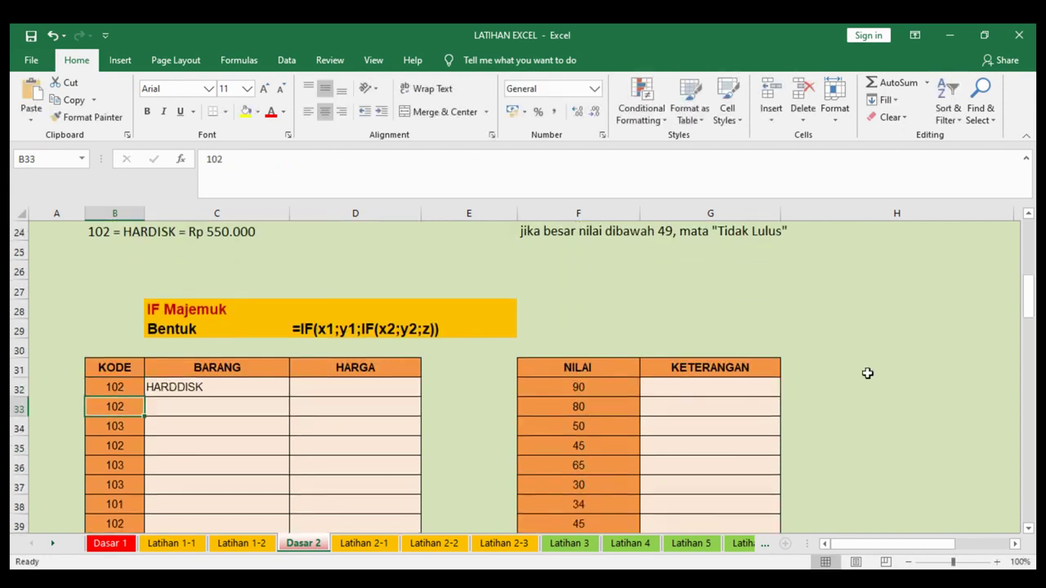
pyautogui.press('Up')
pyautogui.write('101')
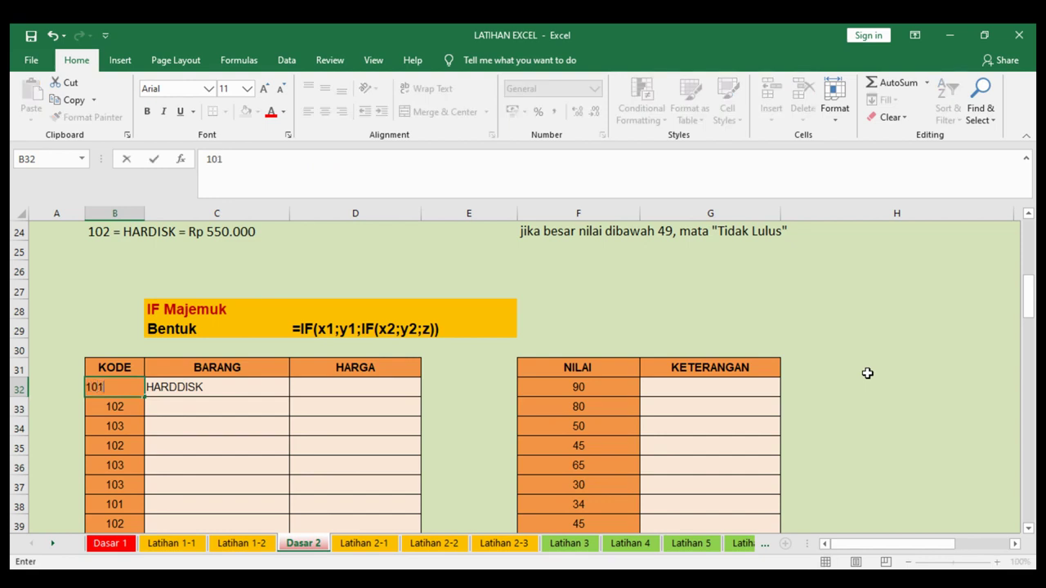
pyautogui.press('Return')
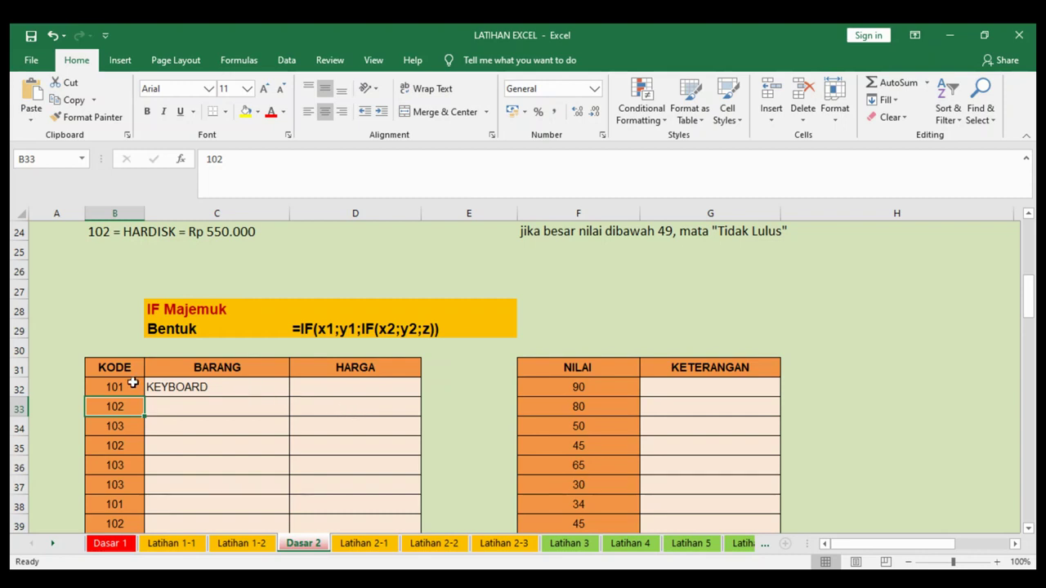
# Step: Fill C32's nested formula down the BARANG column to C40
pyautogui.click(169, 392)
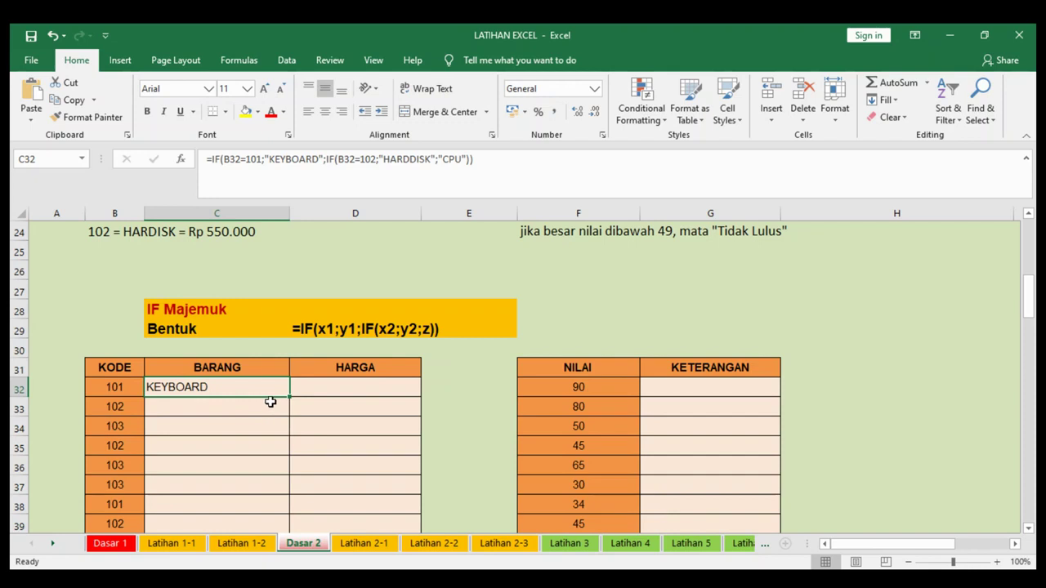
pyautogui.scroll(-1, 271, 400)
pyautogui.moveTo(290, 337); pyautogui.dragTo(278, 488)
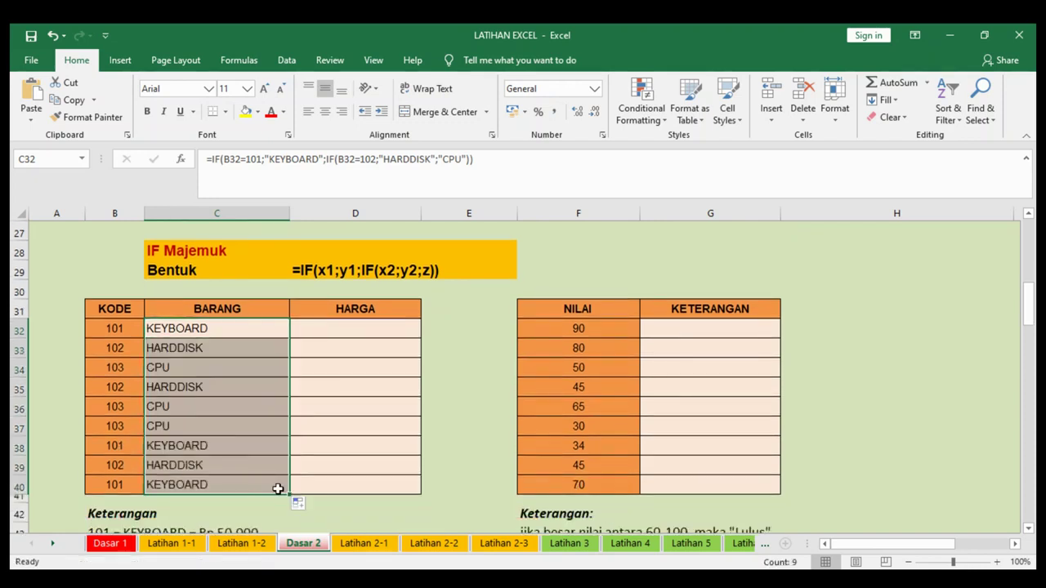
# Step: Copy the HARGA IF formula from D18 into D32 and start editing it in the formula bar
pyautogui.click(323, 334)
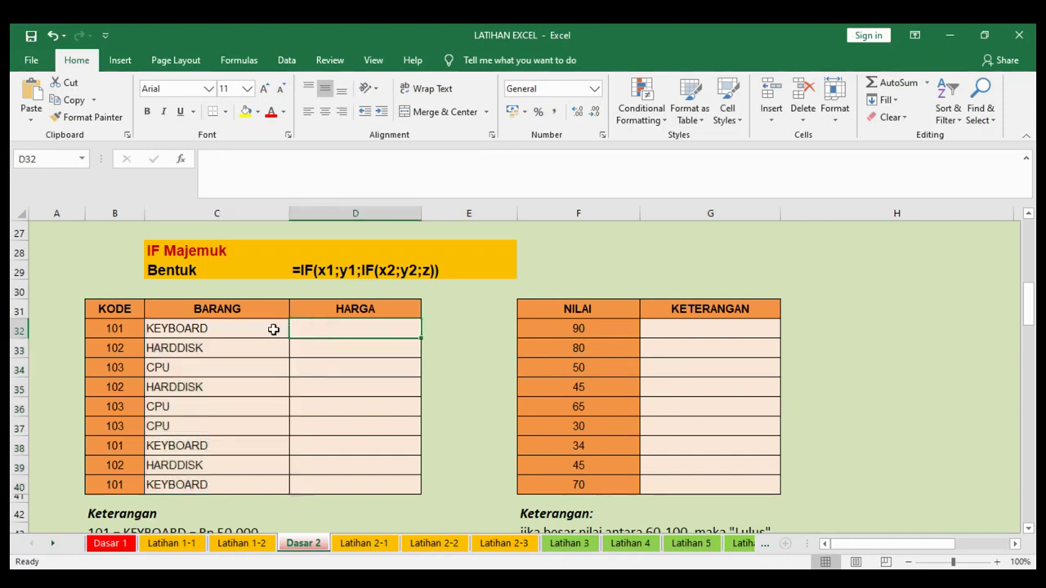
pyautogui.scroll(2, 273, 328)
pyautogui.scroll(2, 274, 329)
pyautogui.click(310, 289)
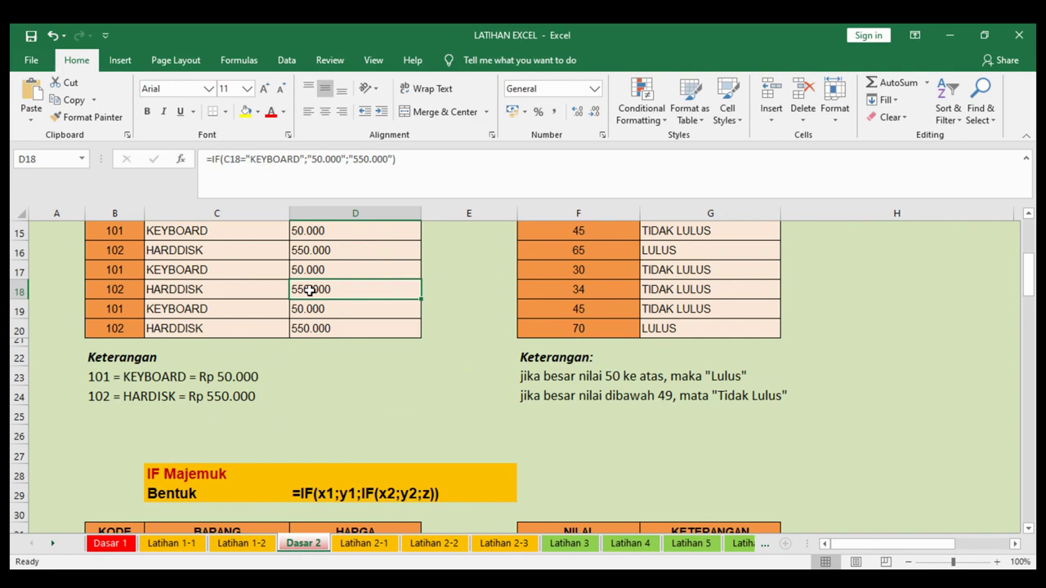
pyautogui.hotkey('ctrl', 'c')
pyautogui.scroll(-2, 313, 334)
pyautogui.click(335, 436)
pyautogui.hotkey('ctrl', 'v')
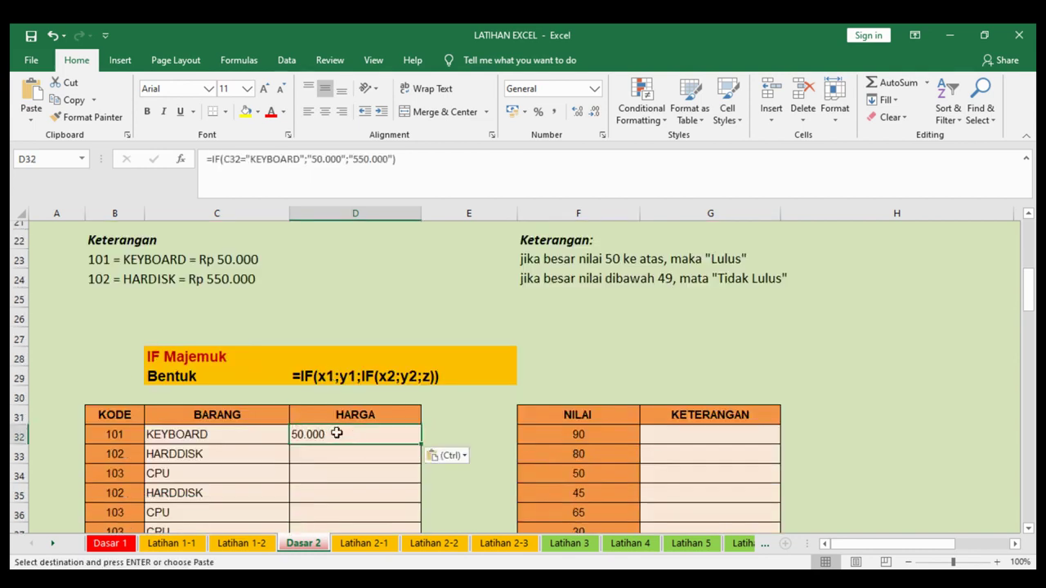
pyautogui.click(398, 159)
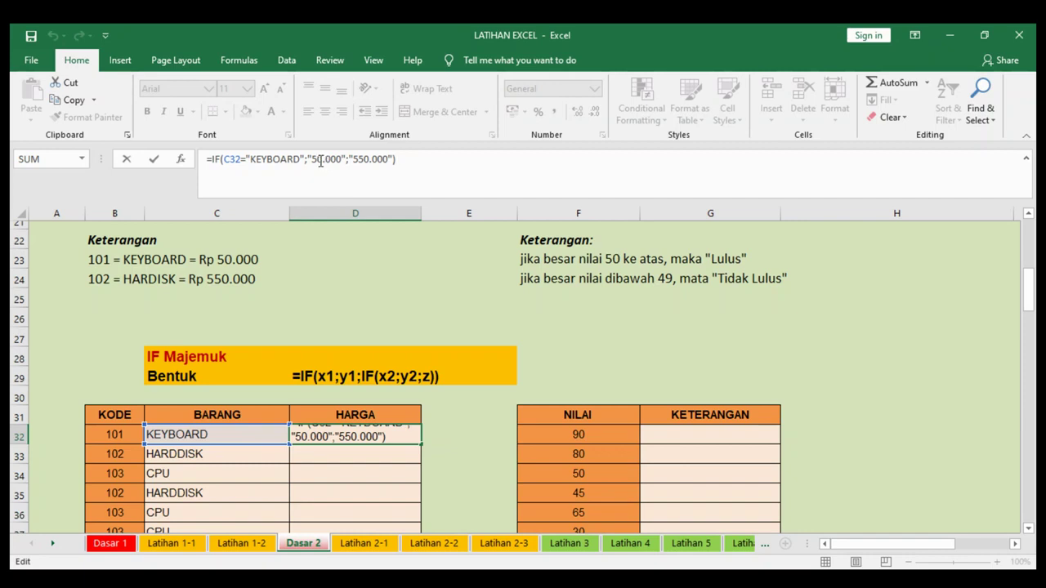
# Step: Insert a nested IF(C32="HADDISK";"550.000";...) as D32's false argument
pyautogui.click(348, 160)
pyautogui.write('IF(')
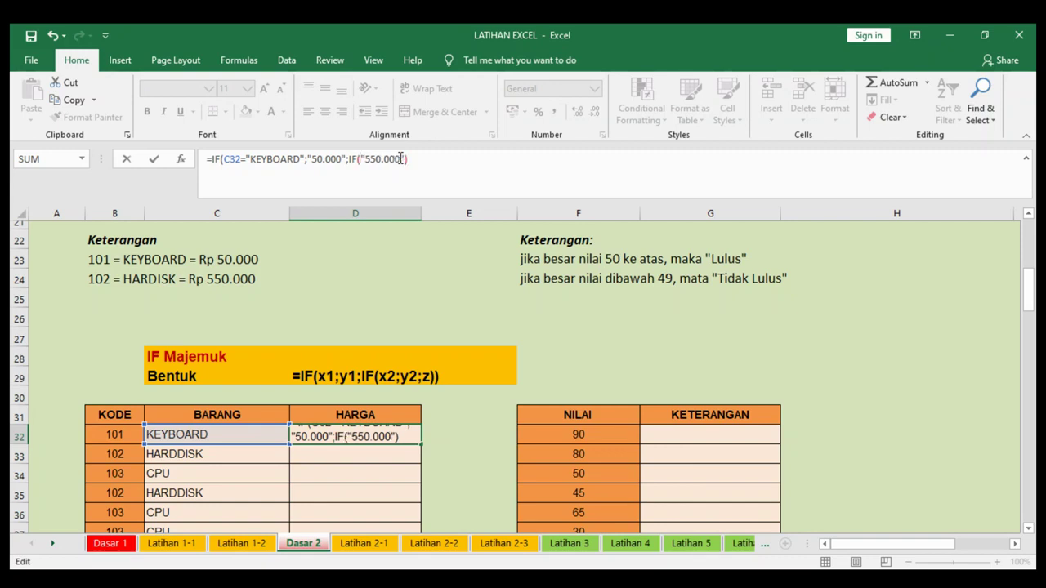
pyautogui.click(215, 435)
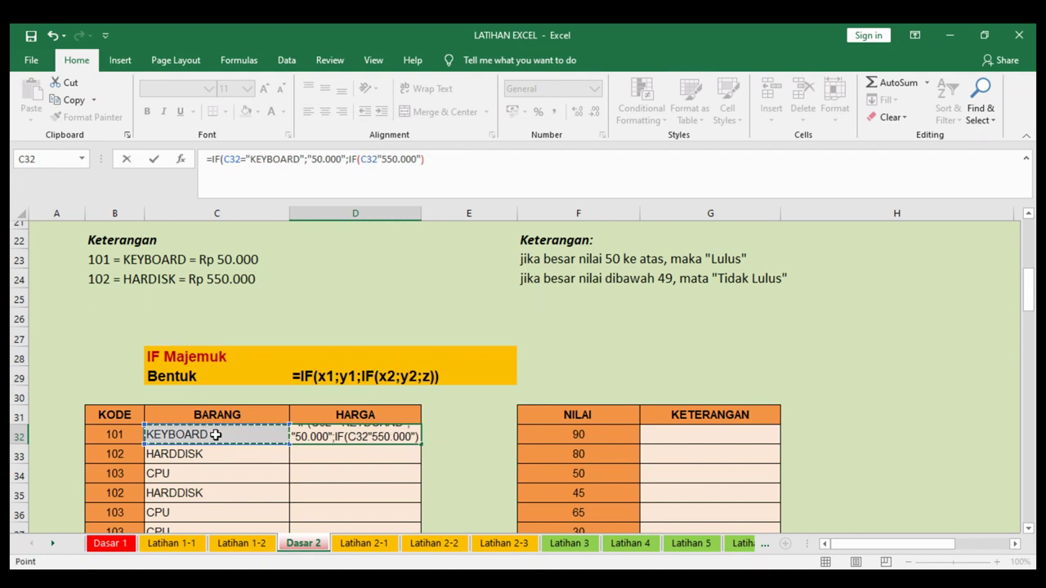
pyautogui.write('HADDISK')
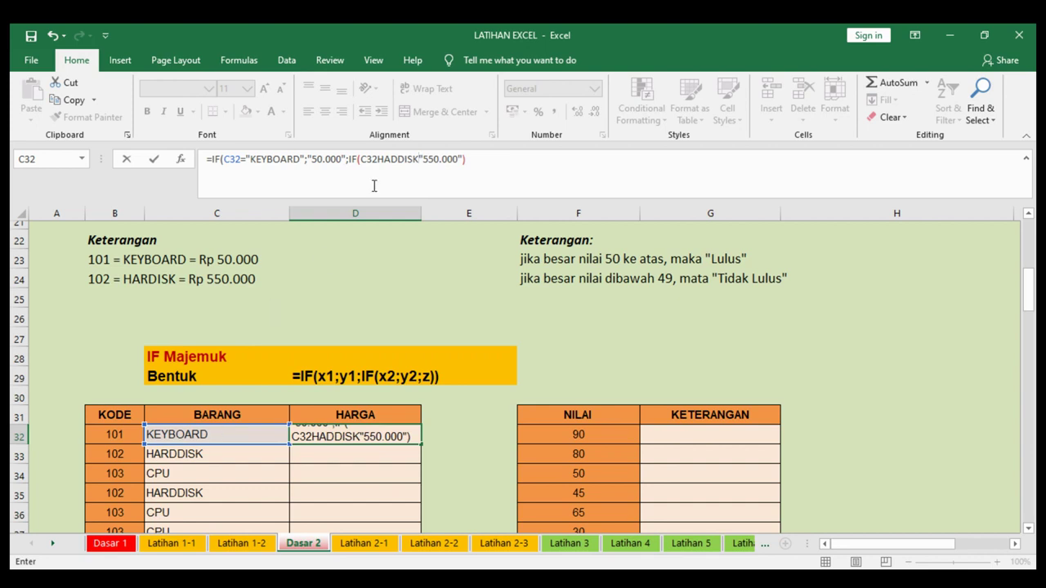
pyautogui.click(378, 160)
pyautogui.write('="')
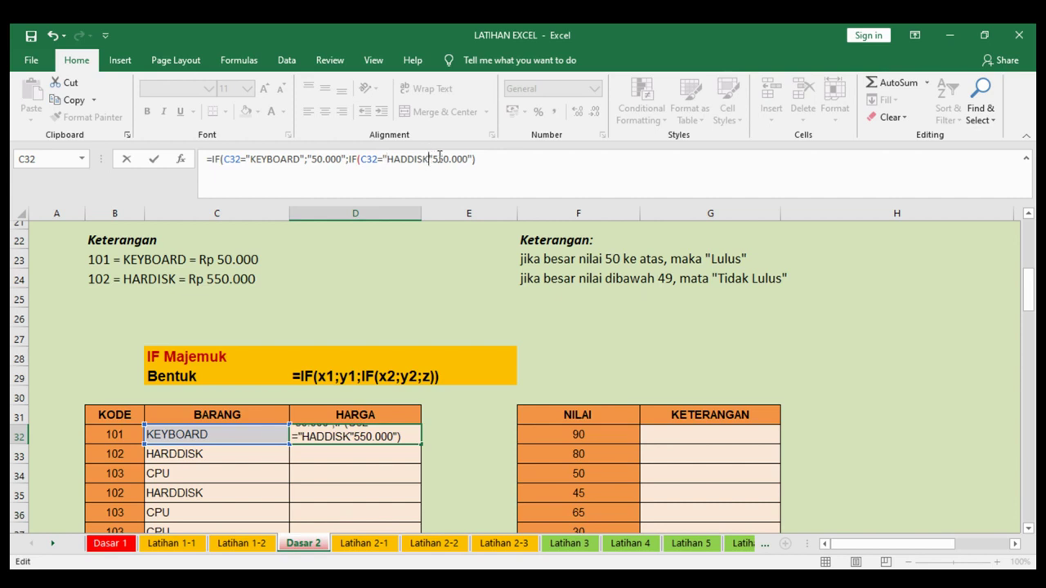
pyautogui.write(';"')
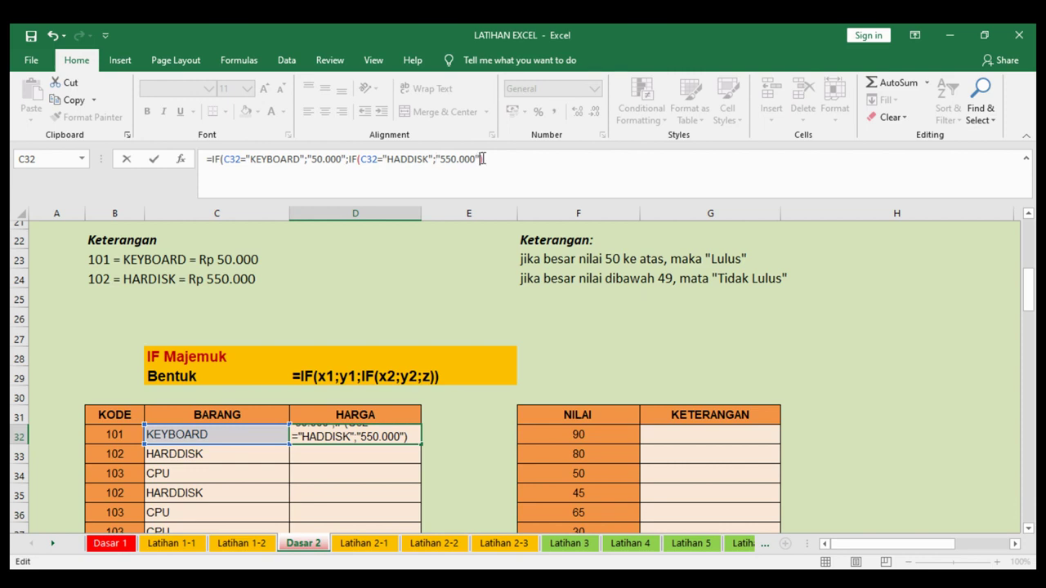
pyautogui.write(';')
# Step: Finish with "2.000.000" as the final result, close the parentheses and commit D32
pyautogui.scroll(-2, 408, 367)
pyautogui.scroll(-3, 406, 368)
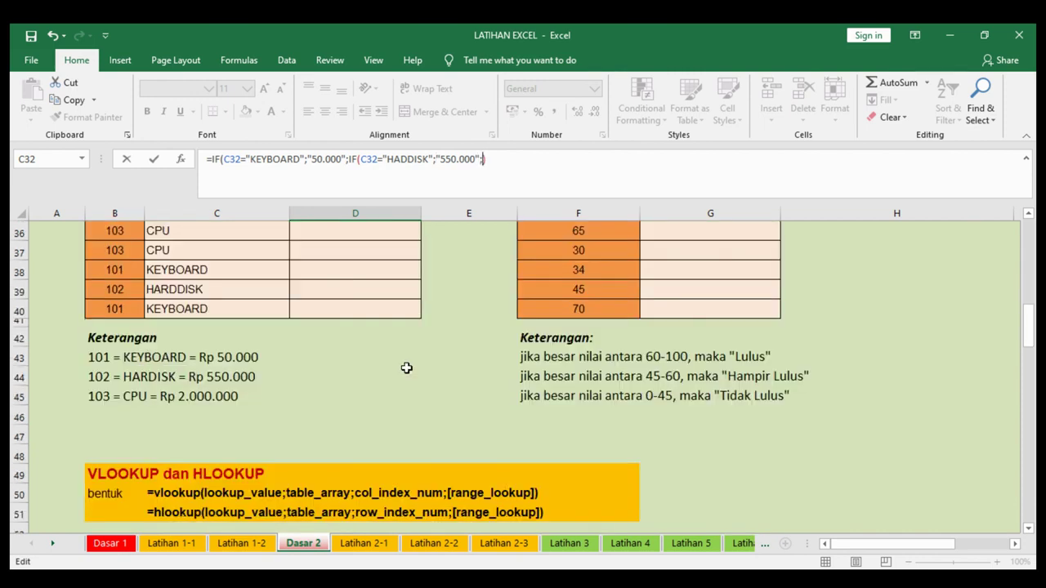
pyautogui.scroll(5, 406, 367)
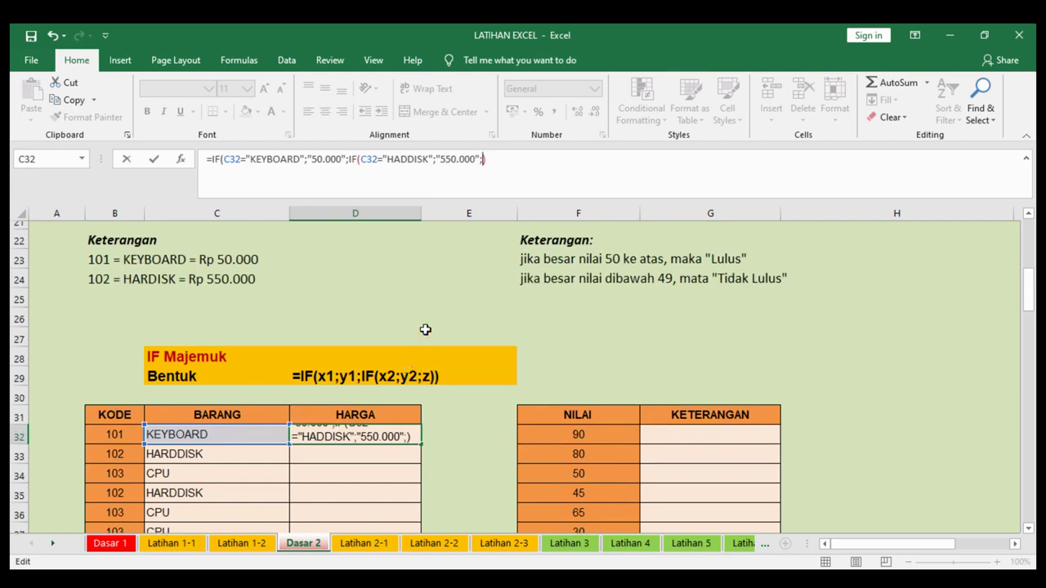
pyautogui.write('"')
pyautogui.write('2000.')
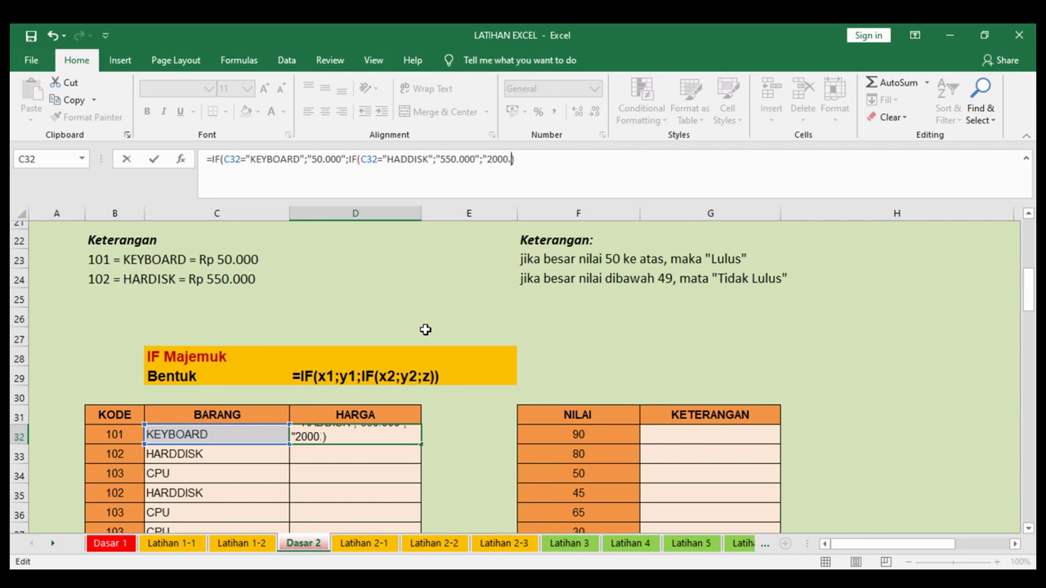
pyautogui.write('000')
pyautogui.click(493, 159)
pyautogui.write('.000')
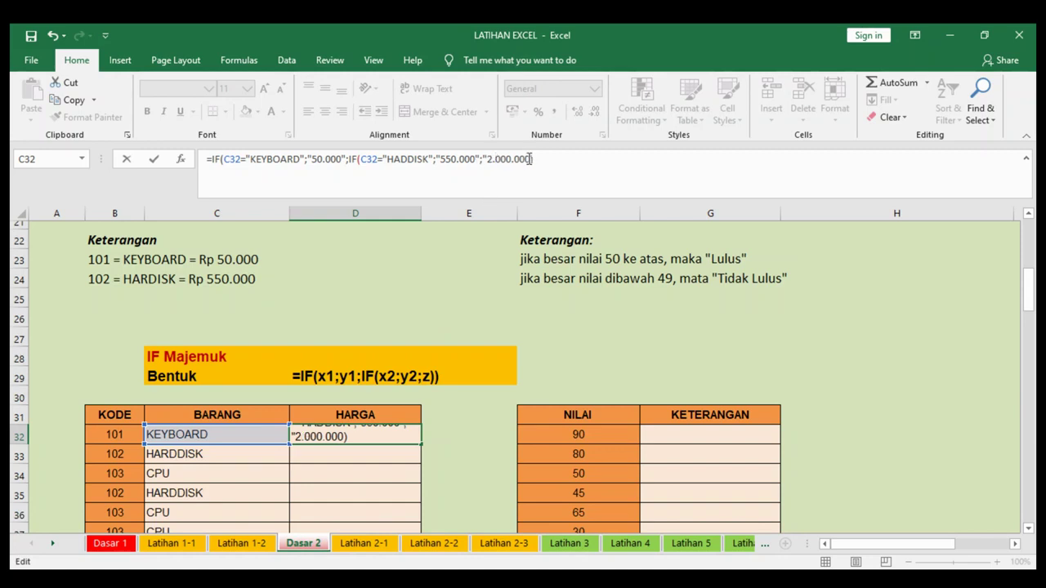
pyautogui.write('"')
pyautogui.write(')')
pyautogui.click(222, 160)
pyautogui.click(225, 161)
pyautogui.click(558, 160)
pyautogui.press('Return')
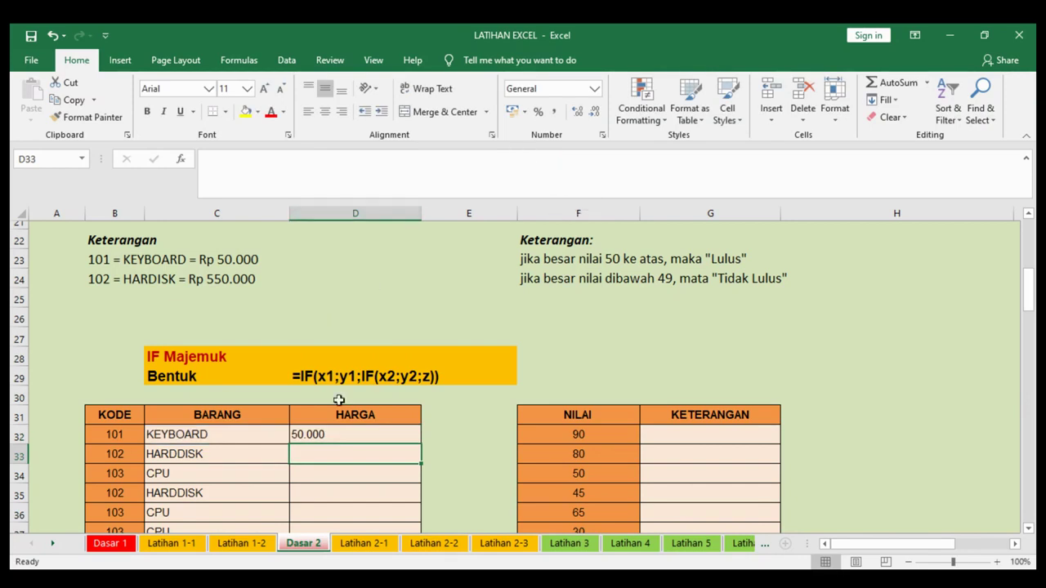
pyautogui.click(386, 431)
pyautogui.scroll(-3, 393, 414)
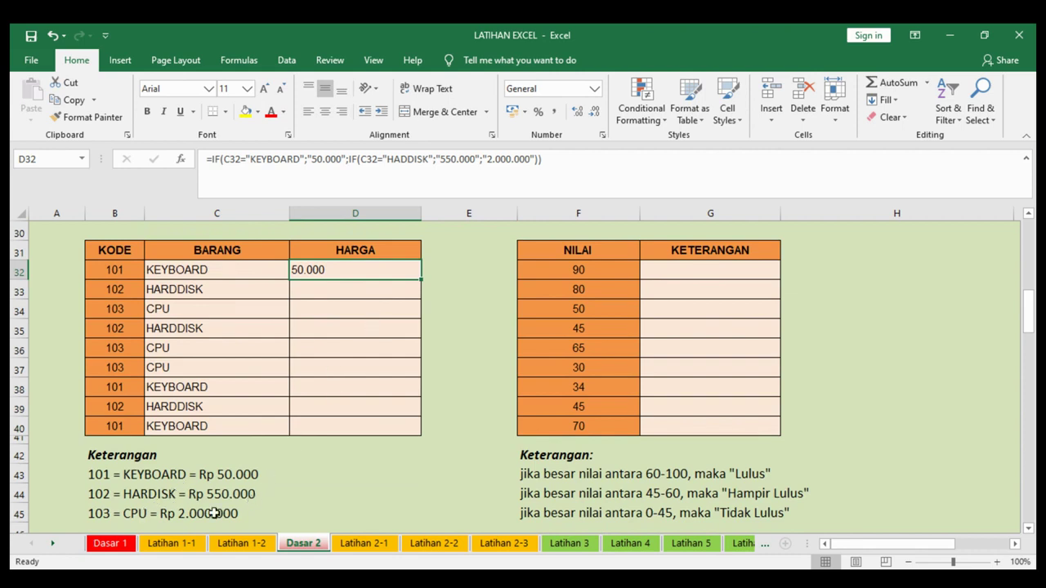
# Step: Fill D32 down to D40, correct HADDISK to HARDDISK in D33, and refill to D40
pyautogui.moveTo(420, 280); pyautogui.dragTo(407, 430)
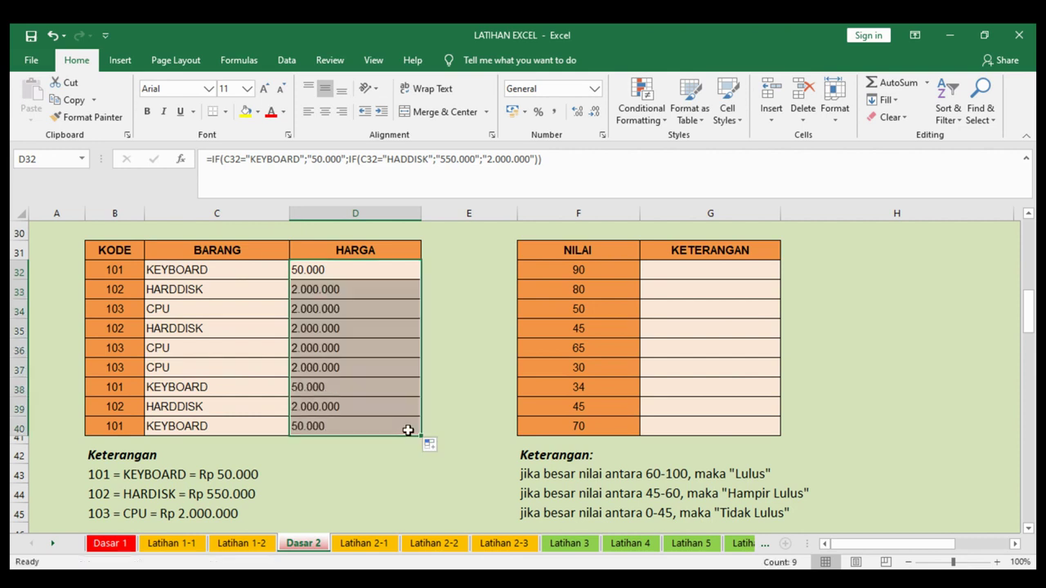
pyautogui.click(345, 291)
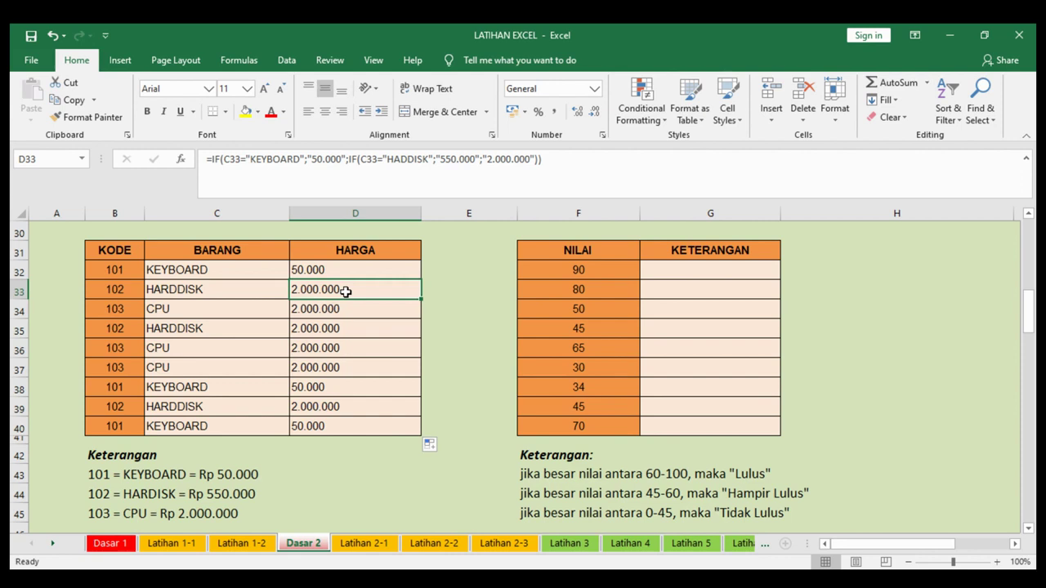
pyautogui.click(403, 158)
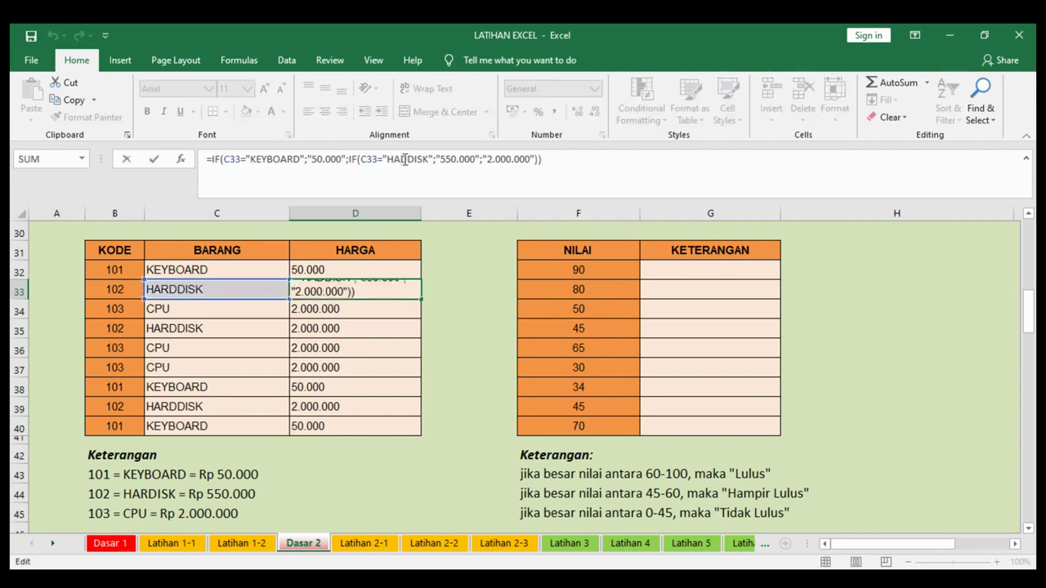
pyautogui.write('R')
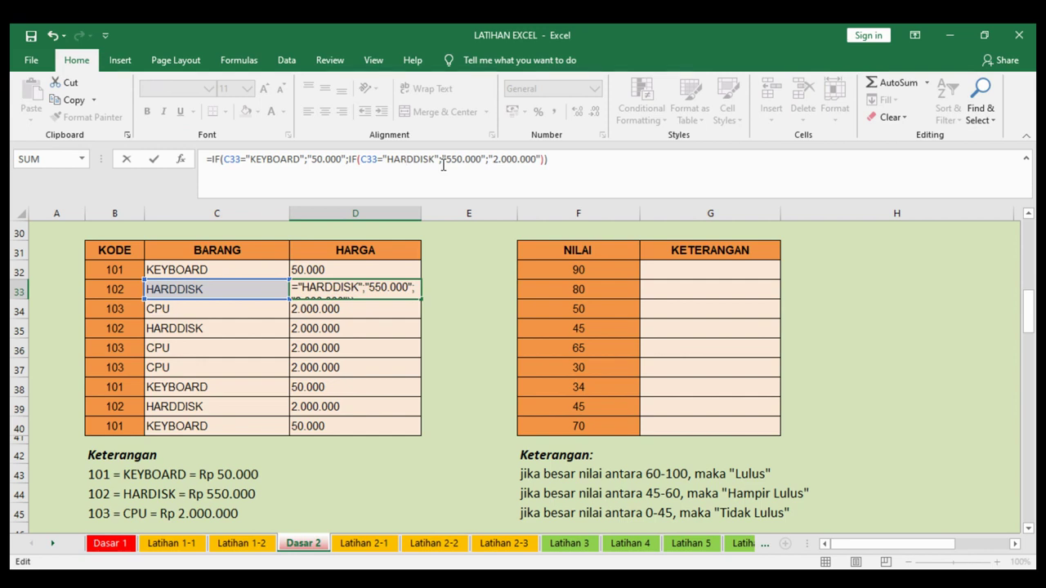
pyautogui.hotkey('ctrl', 'Return')
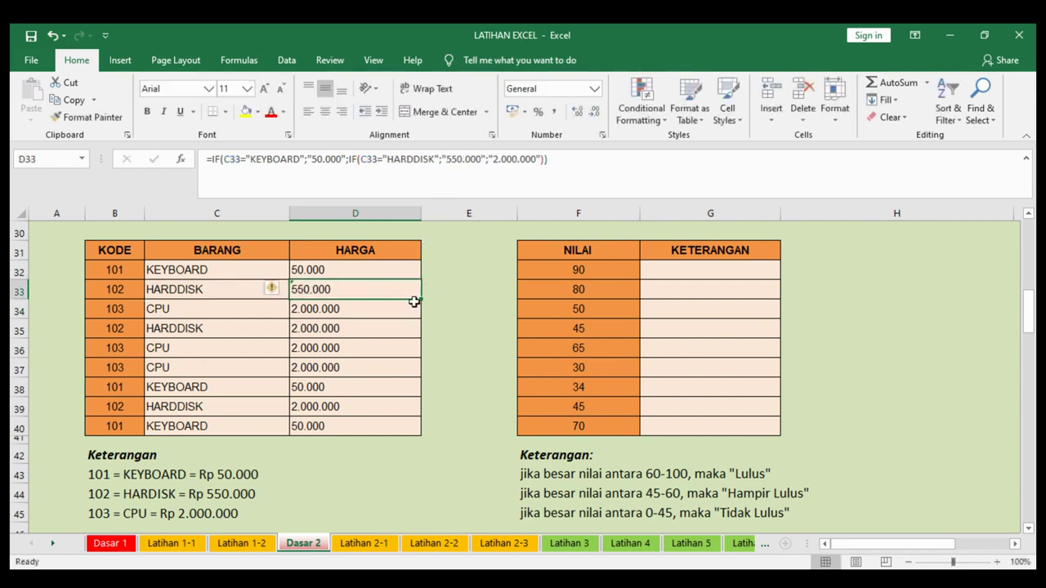
pyautogui.moveTo(420, 299); pyautogui.dragTo(412, 436)
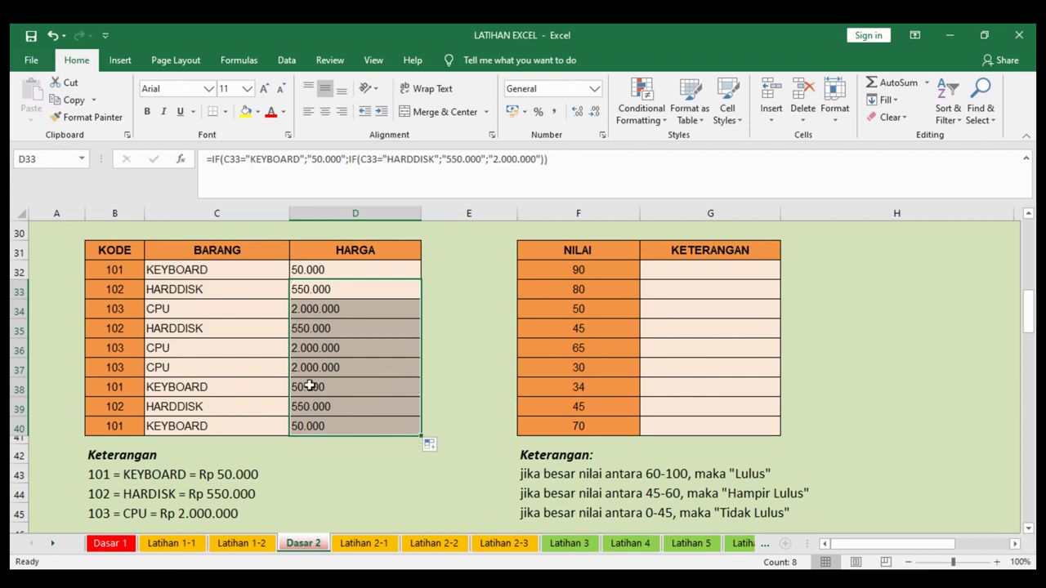
# Step: Check each HARGA result from D32 through D40 for the correct price
pyautogui.click(367, 265)
pyautogui.click(369, 289)
pyautogui.click(362, 329)
pyautogui.click(359, 392)
pyautogui.click(360, 429)
pyautogui.click(359, 406)
pyautogui.click(360, 387)
pyautogui.click(362, 367)
pyautogui.click(362, 347)
pyautogui.click(364, 328)
pyautogui.click(365, 309)
pyautogui.click(367, 289)
pyautogui.click(367, 270)
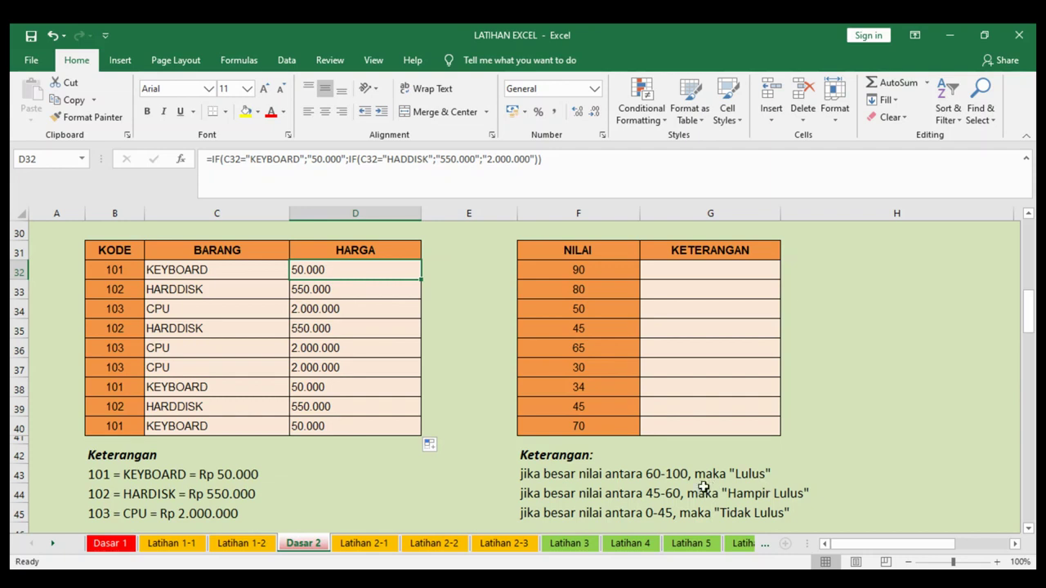
# Step: Begin an IF formula in G32 that tests the F32 score against 60
pyautogui.click(688, 272)
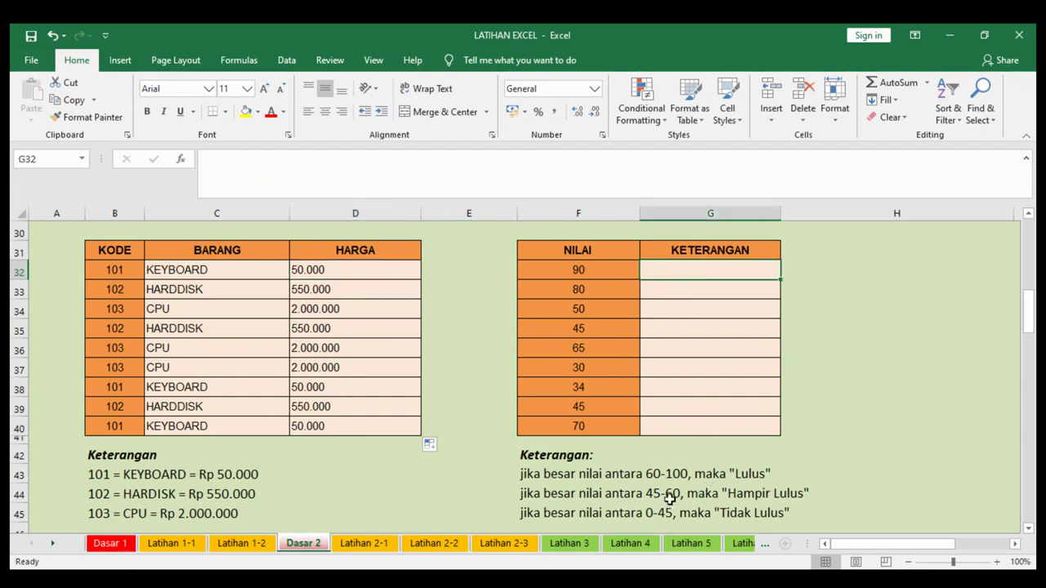
pyautogui.write('=')
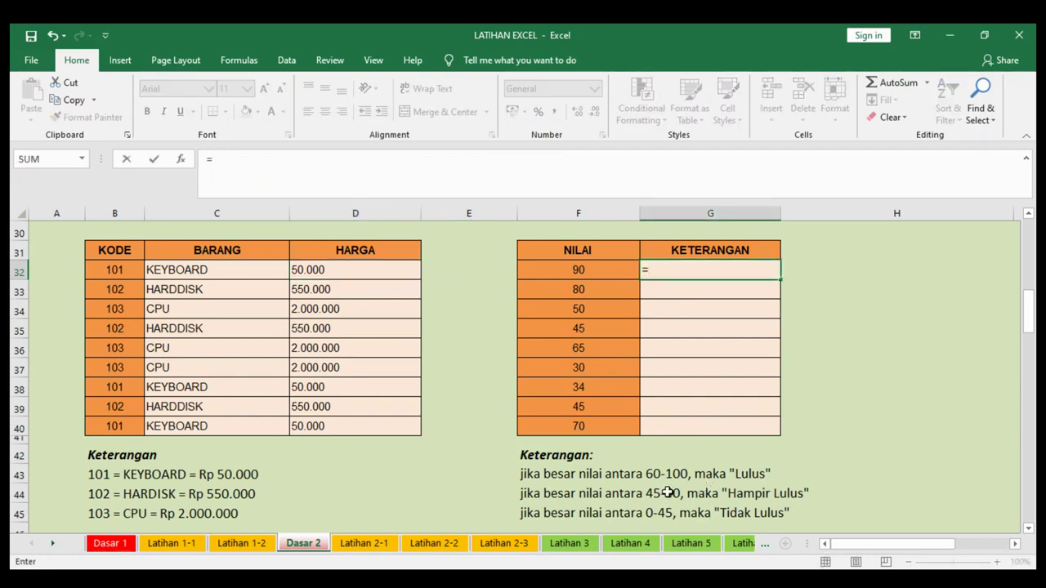
pyautogui.write('IF')
pyautogui.write('(')
pyautogui.click(602, 270)
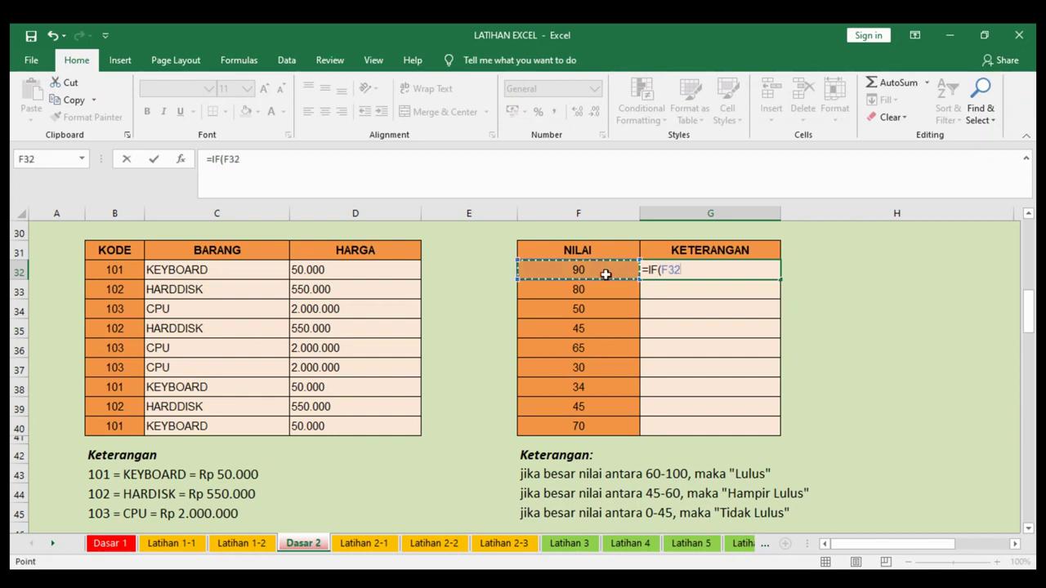
pyautogui.write(';')
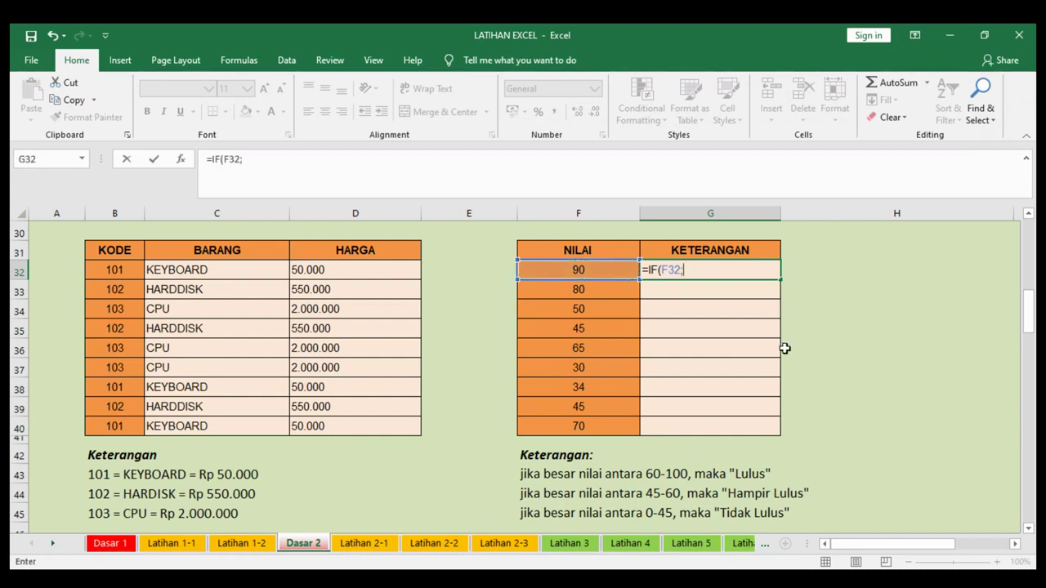
pyautogui.write('>')
pyautogui.write('60')
pyautogui.press('Return')
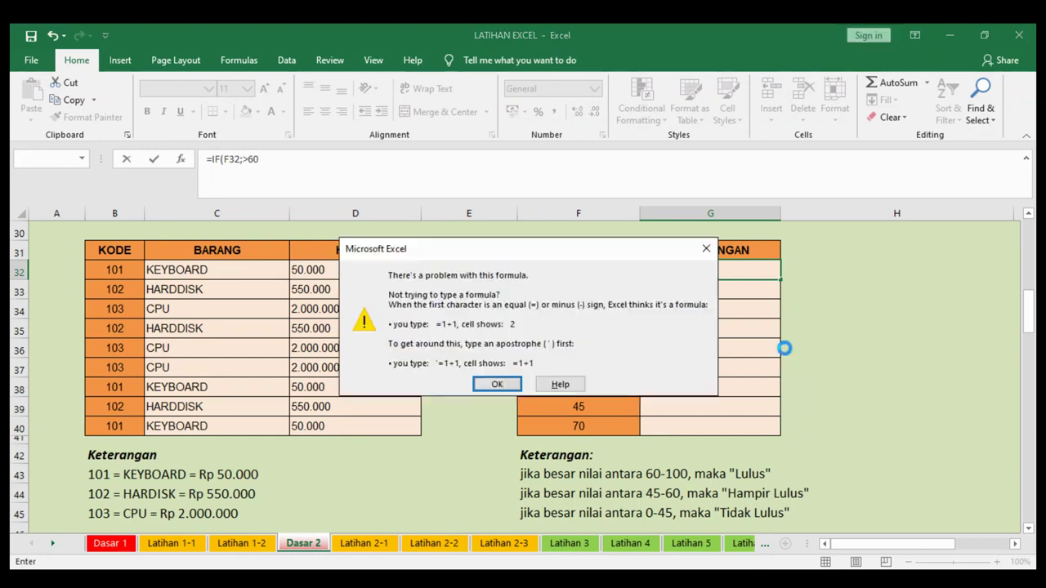
pyautogui.press('Return')
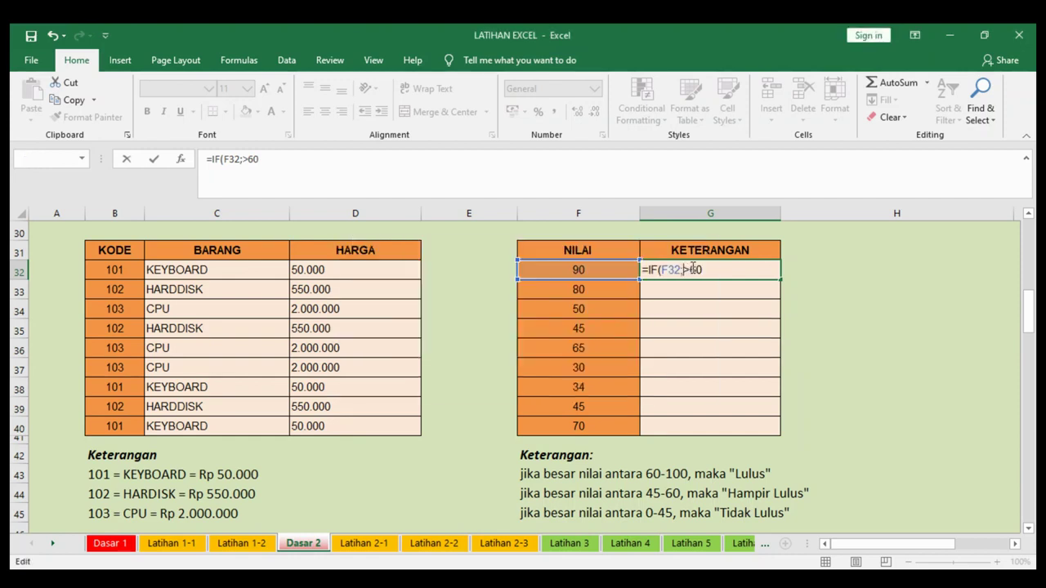
# Step: Complete G32 as =IF(F32>=60;"LULUS";"HAMPIR LULUS"), fixing the stray semicolon
pyautogui.write('=')
pyautogui.click(721, 268)
pyautogui.write(';')
pyautogui.write('"LULU')
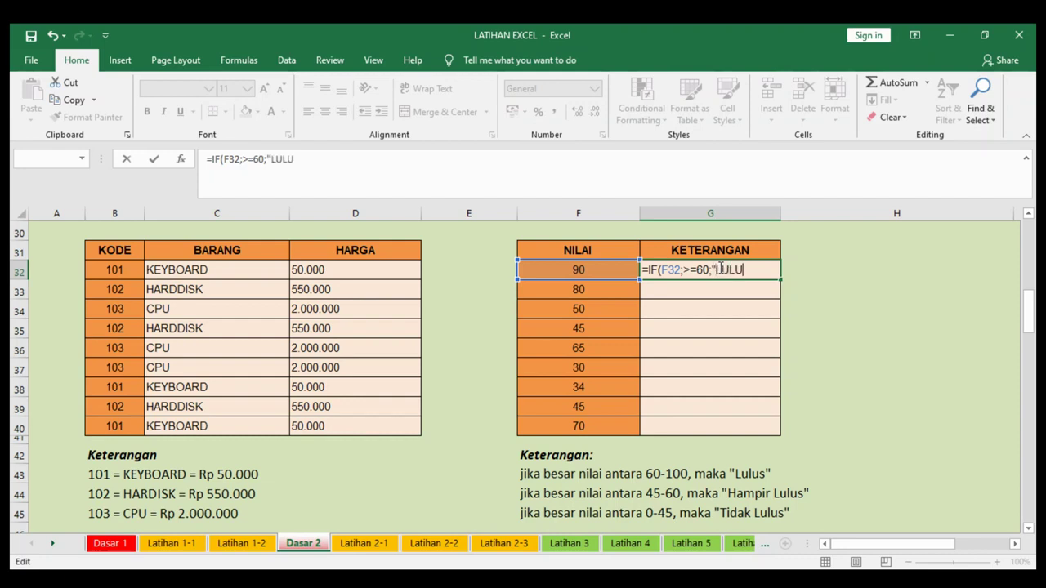
pyautogui.write('S";')
pyautogui.write('"HAMPIR LULUS')
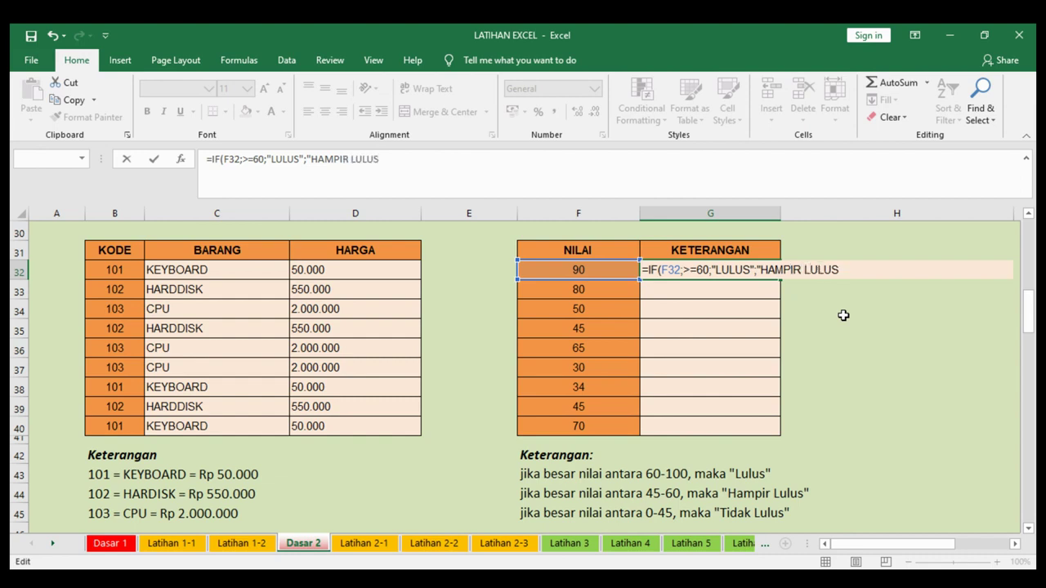
pyautogui.write('")')
pyautogui.press('Return')
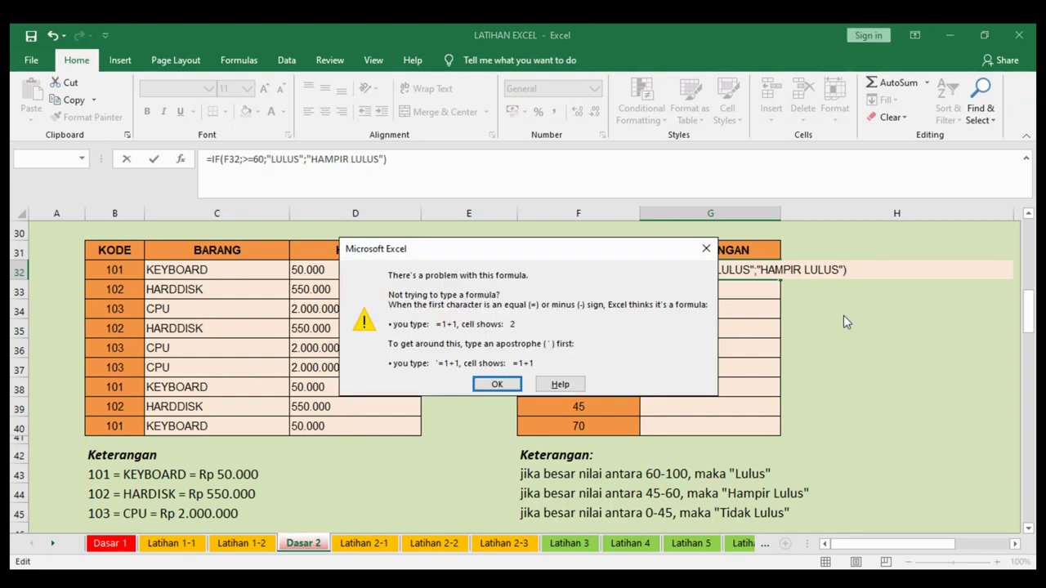
pyautogui.press('Return')
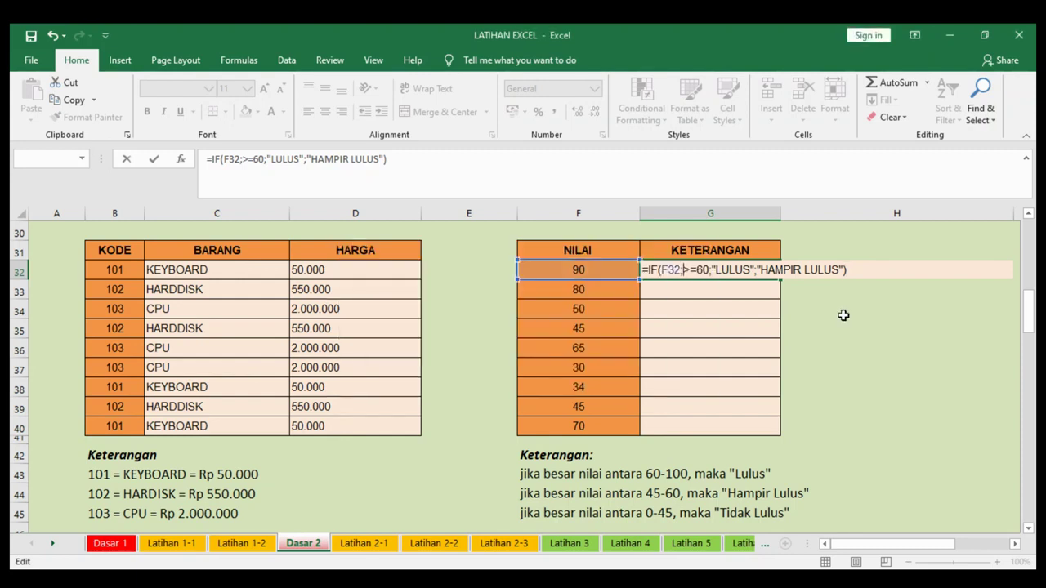
pyautogui.press('BackSpace')
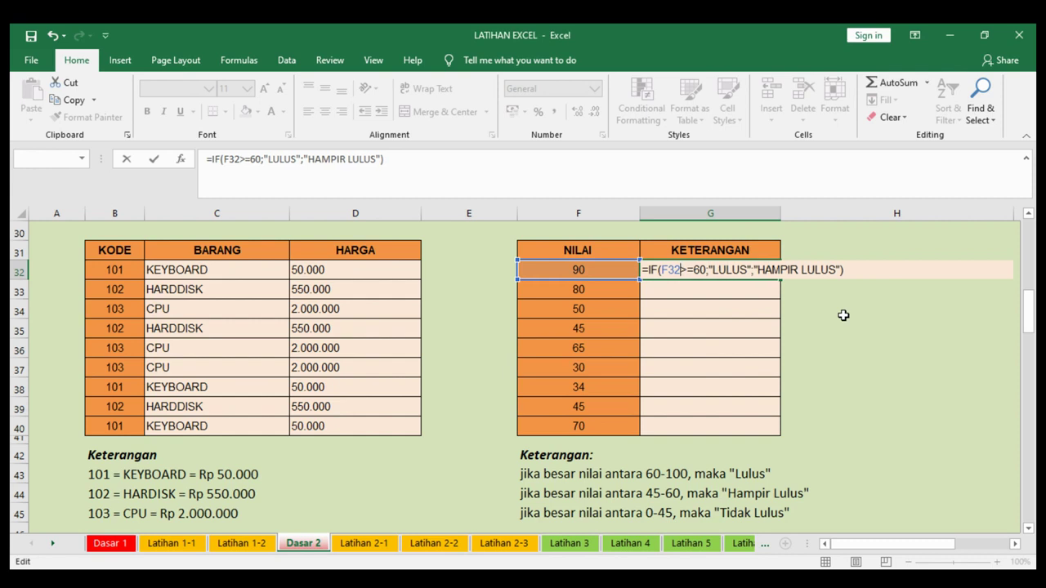
pyautogui.press('Return')
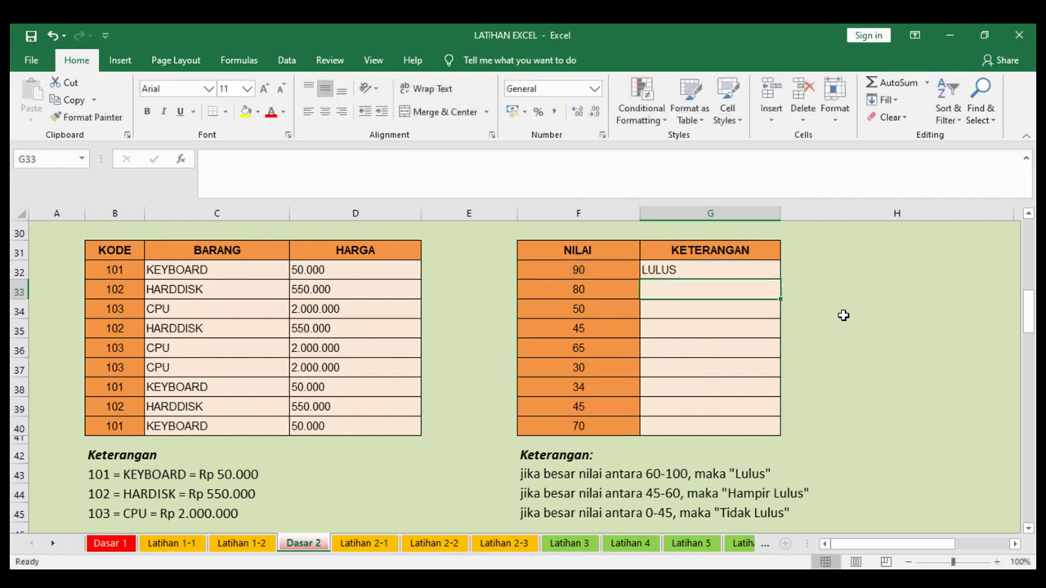
# Step: Test the formula with a score of 59 in F32, then restore 90
pyautogui.click(572, 268)
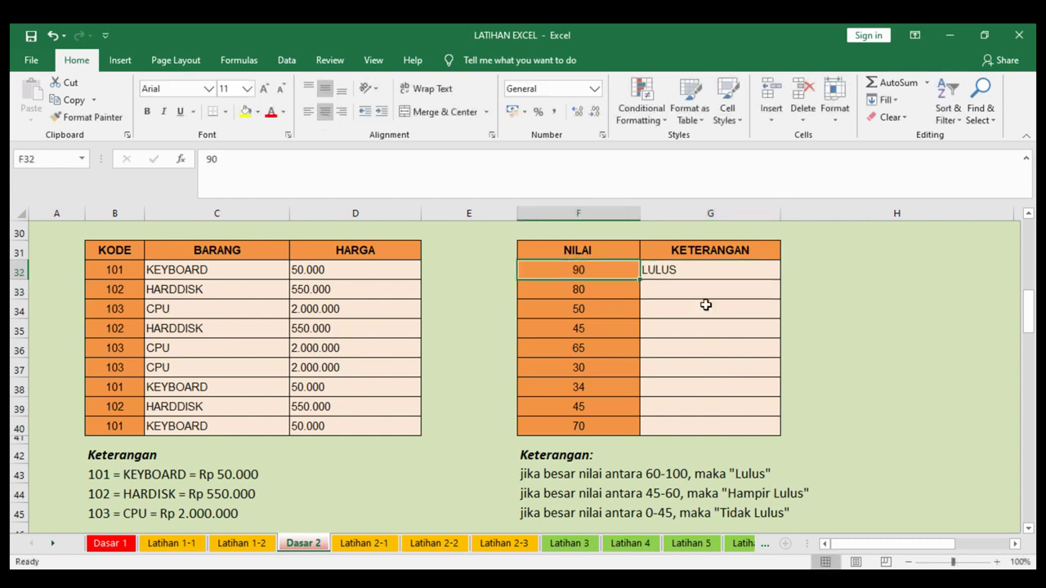
pyautogui.write('59')
pyautogui.press('Return')
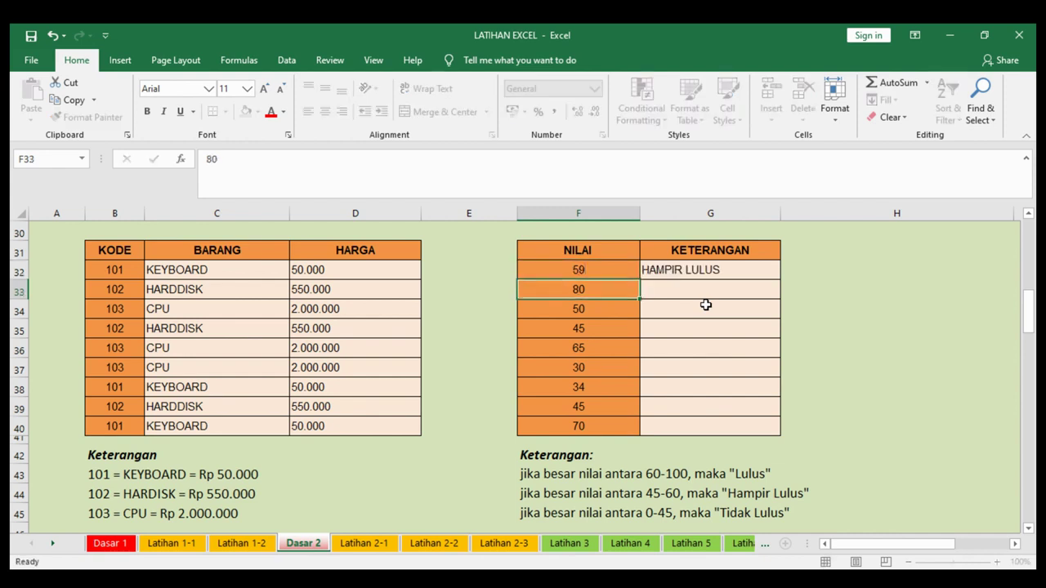
pyautogui.press('Up')
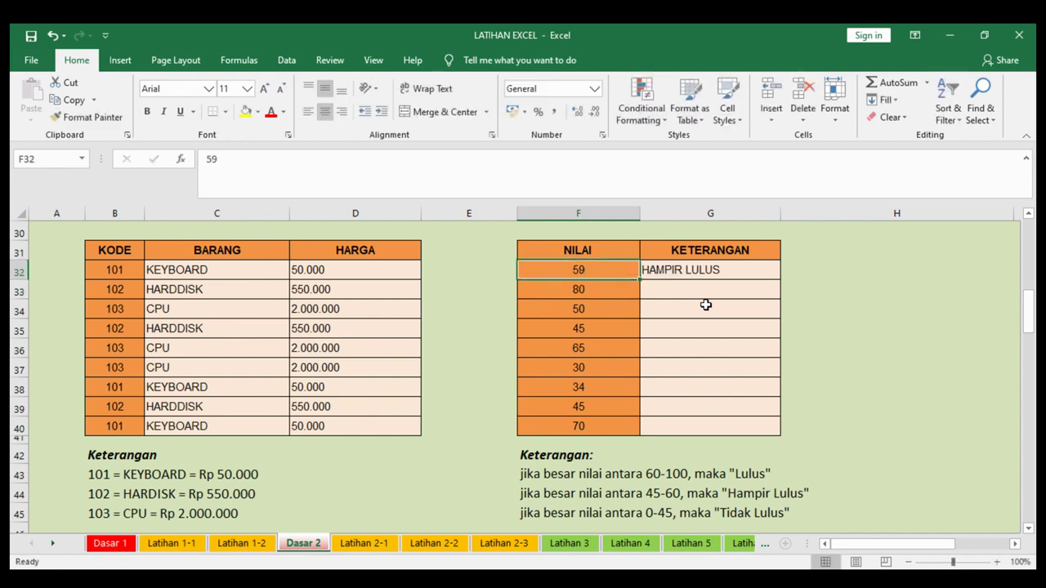
pyautogui.hotkey('ctrl', 'z')
pyautogui.click(711, 268)
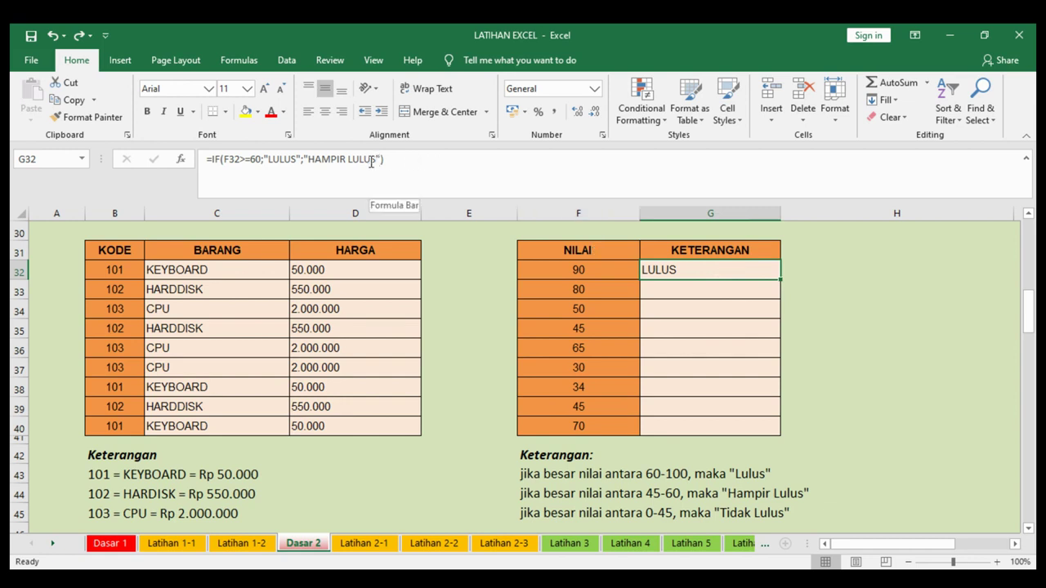
# Step: Insert a nested IF(F32>=45; condition after "LULUS" in the G32 formula
pyautogui.doubleClick(683, 269)
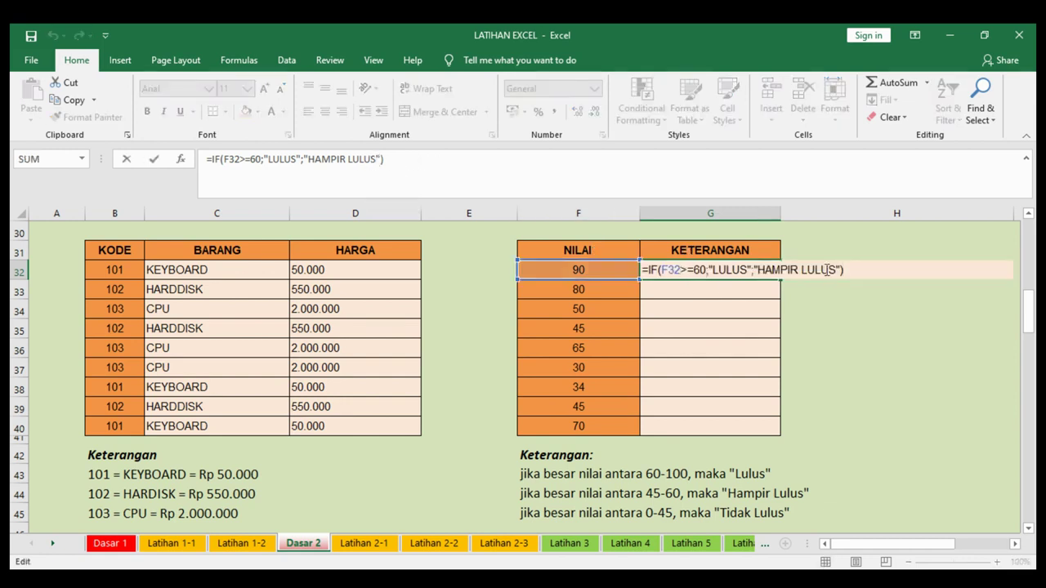
pyautogui.click(755, 271)
pyautogui.write('IF(')
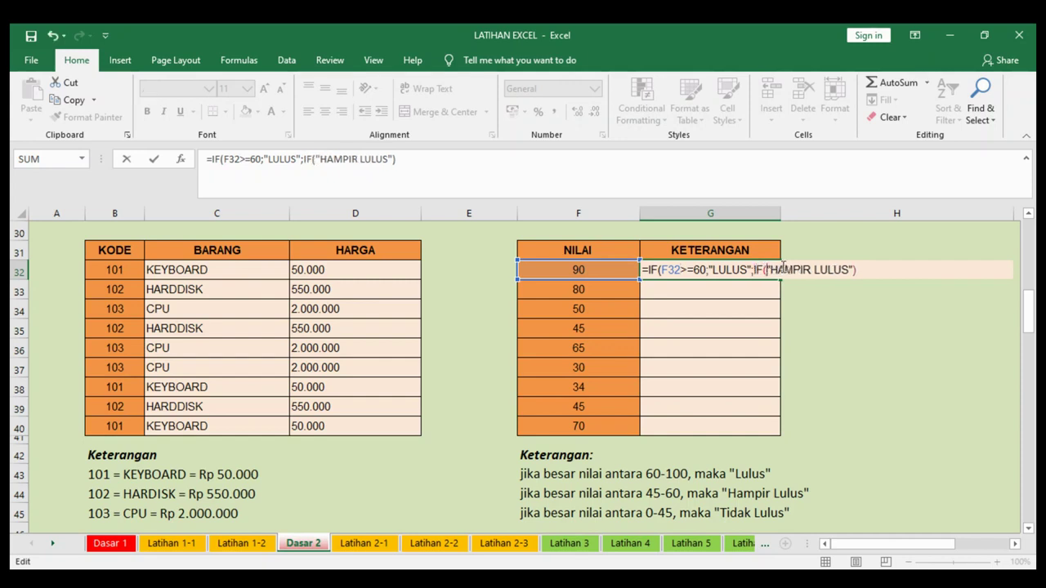
pyautogui.click(571, 273)
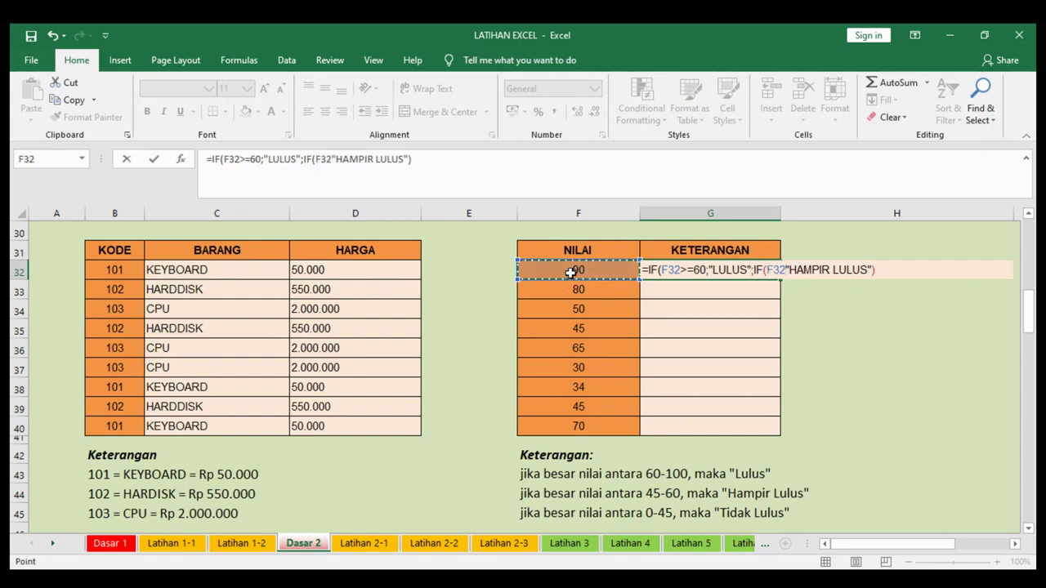
pyautogui.write(';')
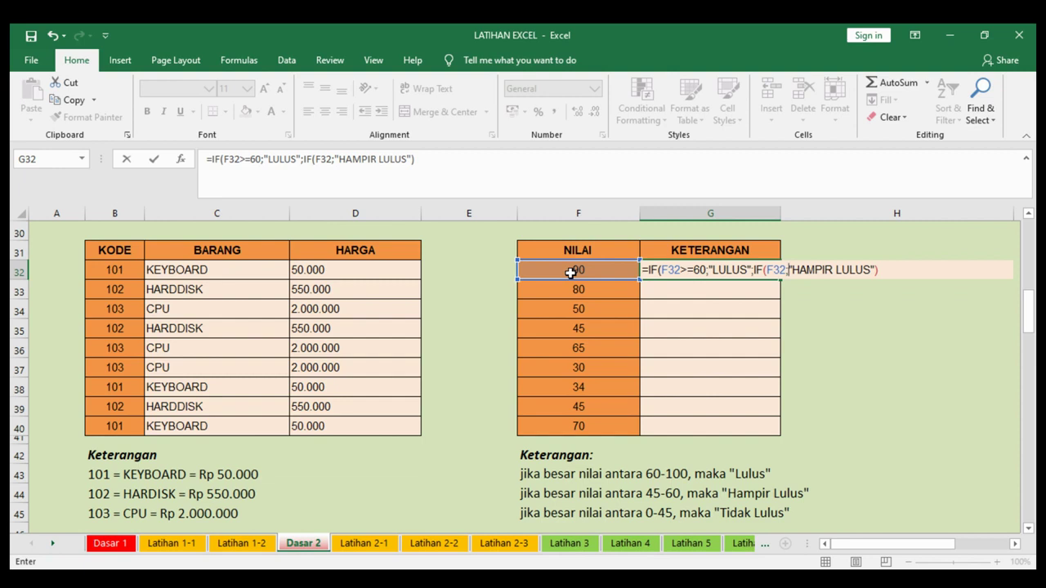
pyautogui.press('BackSpace')
pyautogui.write('=')
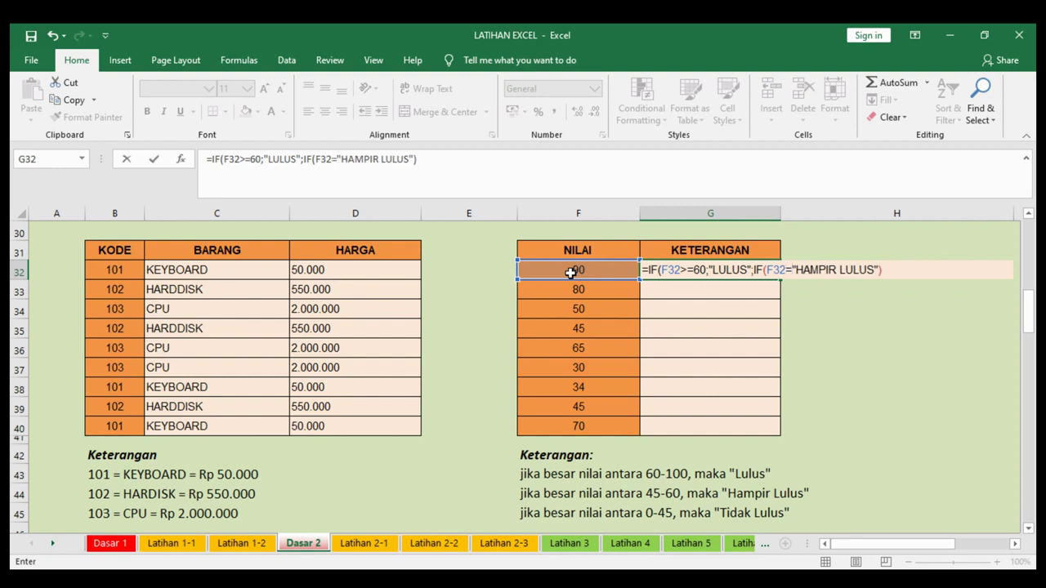
pyautogui.press('BackSpace')
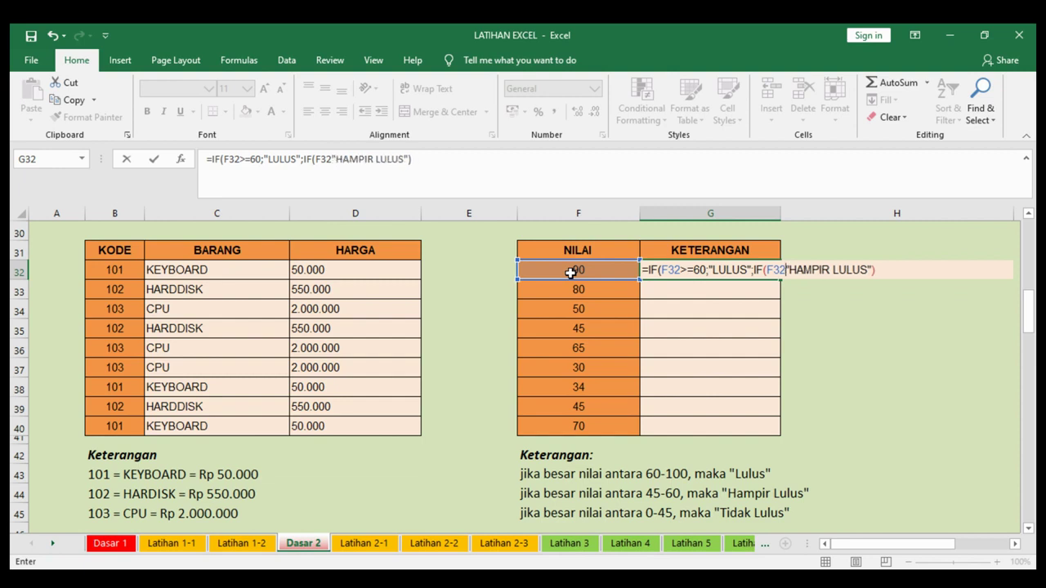
pyautogui.write('>')
pyautogui.click(680, 487)
pyautogui.write('45')
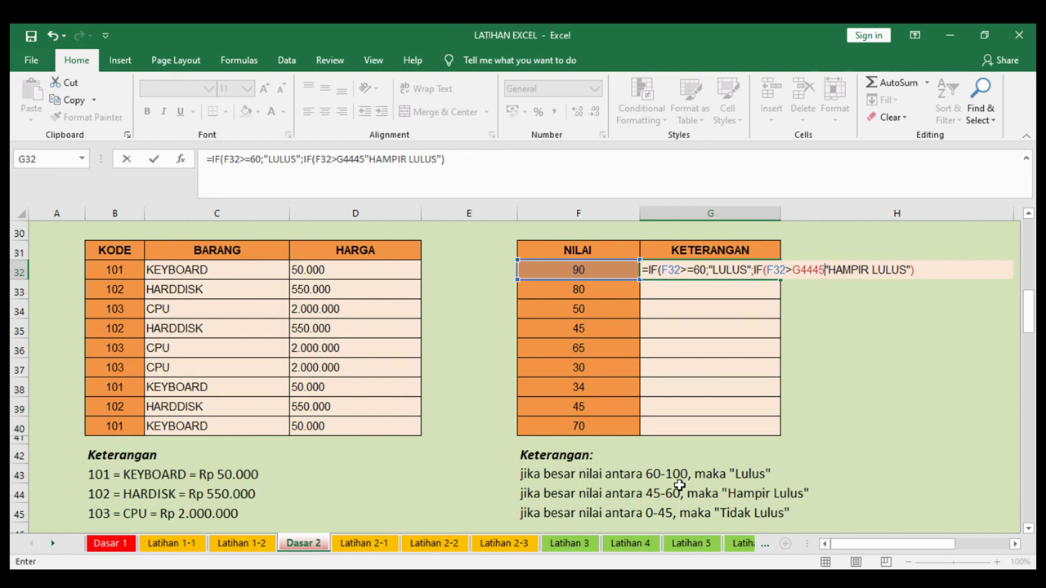
pyautogui.press('BackSpace')
pyautogui.press('BackSpace')
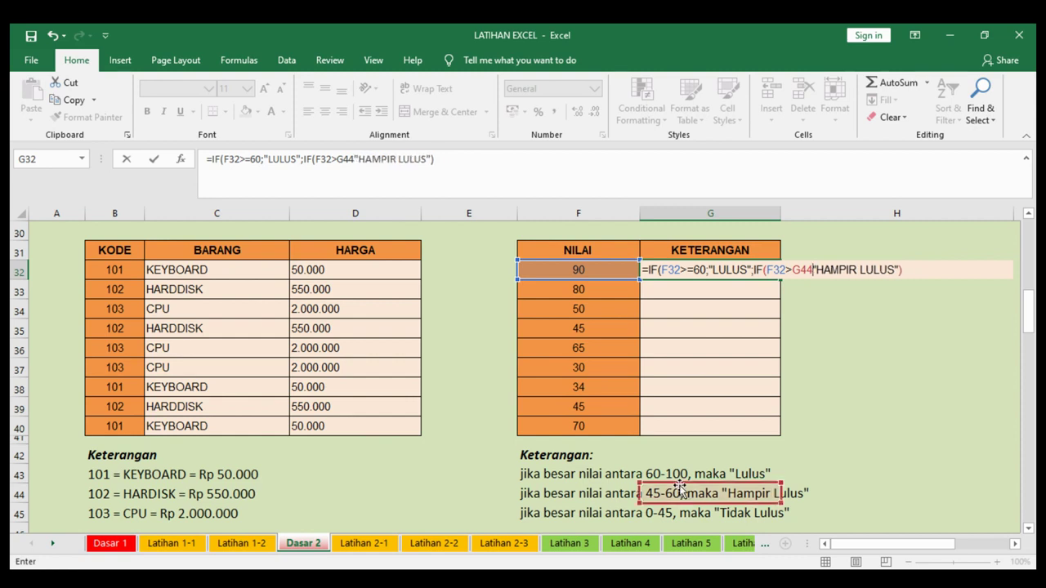
pyautogui.press('BackSpace')
pyautogui.press('BackSpace')
pyautogui.press('BackSpace')
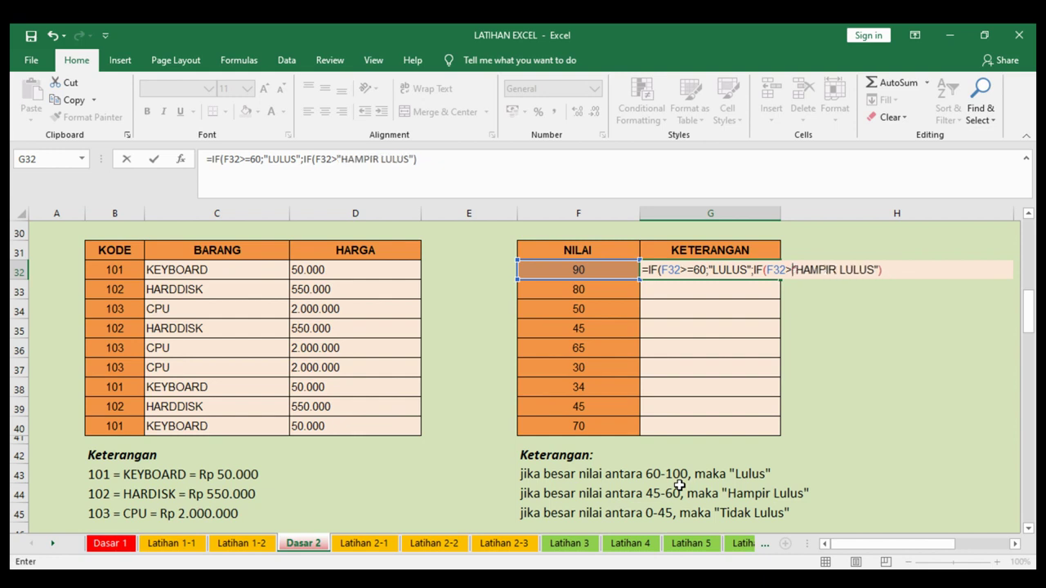
pyautogui.write('=45')
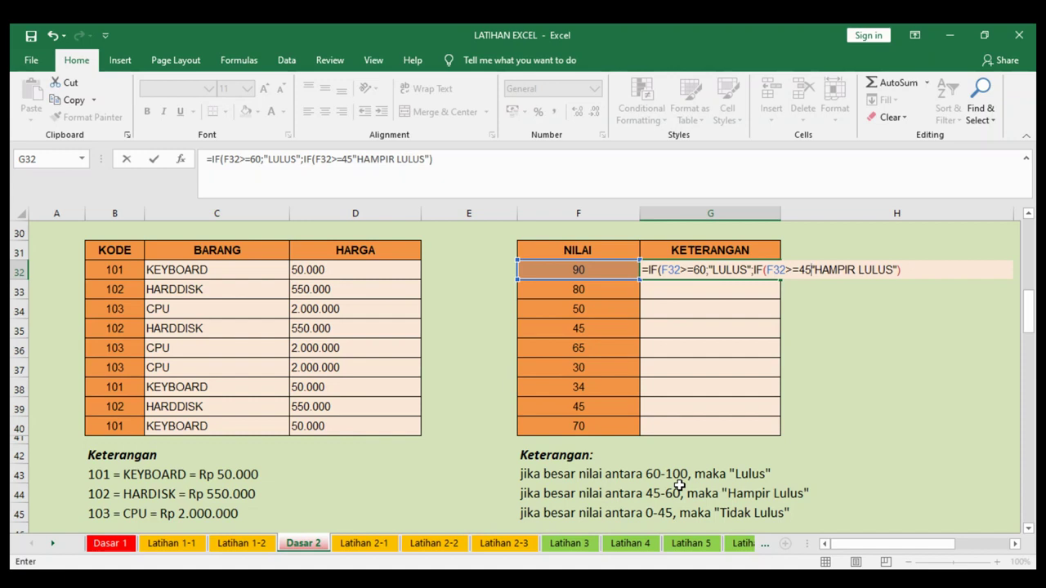
pyautogui.write(';')
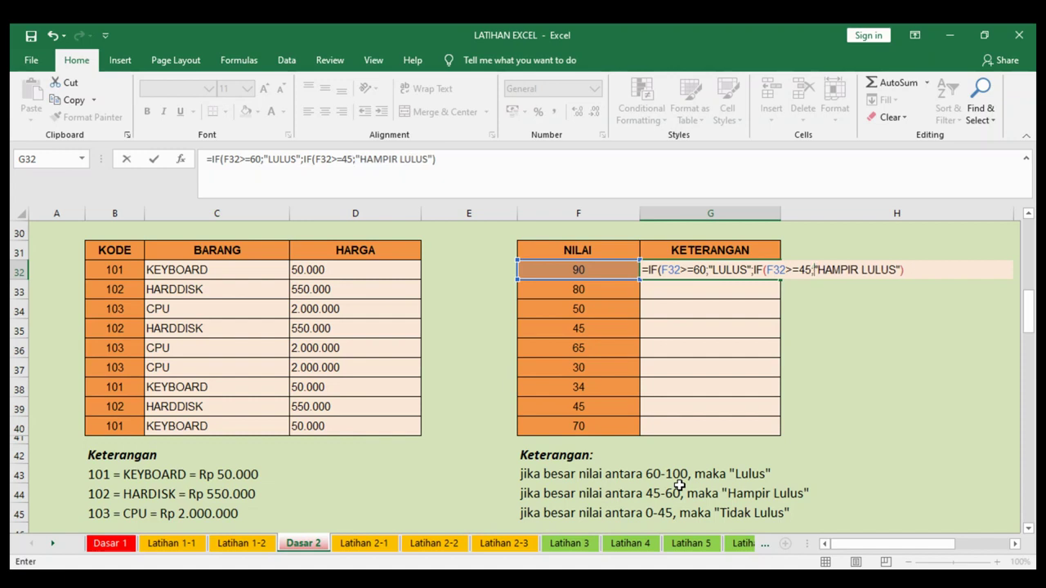
# Step: Add the "HAMPIR LULUS" and "TIDAK LULUS" results and accept Excel's formula correction
pyautogui.click(898, 269)
pyautogui.write(';"TIDAK LULUS _')
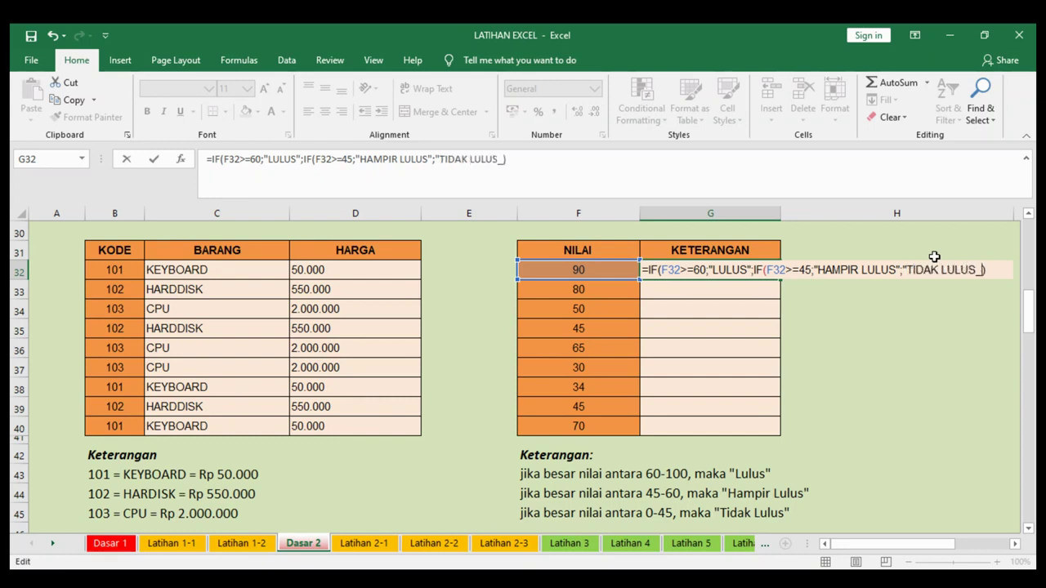
pyautogui.press('BackSpace')
pyautogui.press('BackSpace')
pyautogui.press('Return')
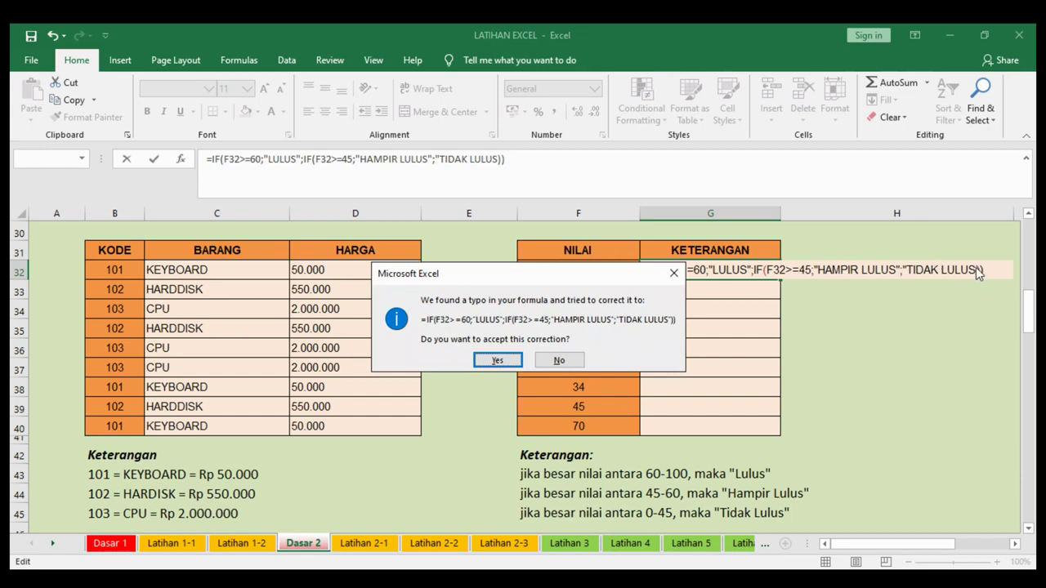
pyautogui.click(972, 270)
pyautogui.press('Return')
pyautogui.click(709, 272)
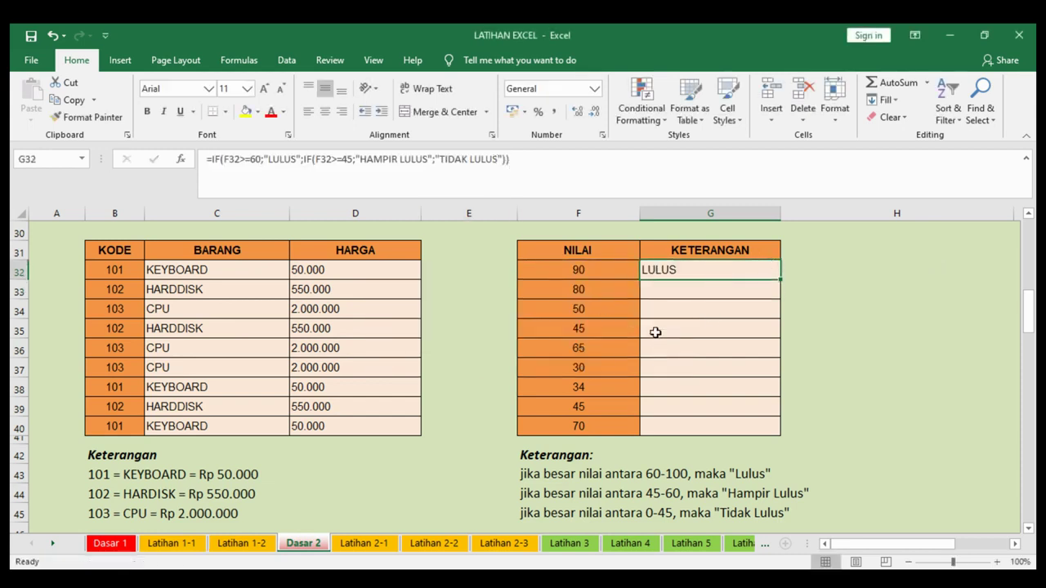
# Step: Fill G32's formula down to G40 and verify a score of 44 in F35 gives TIDAK LULUS, then undo
pyautogui.moveTo(781, 283); pyautogui.dragTo(786, 430)
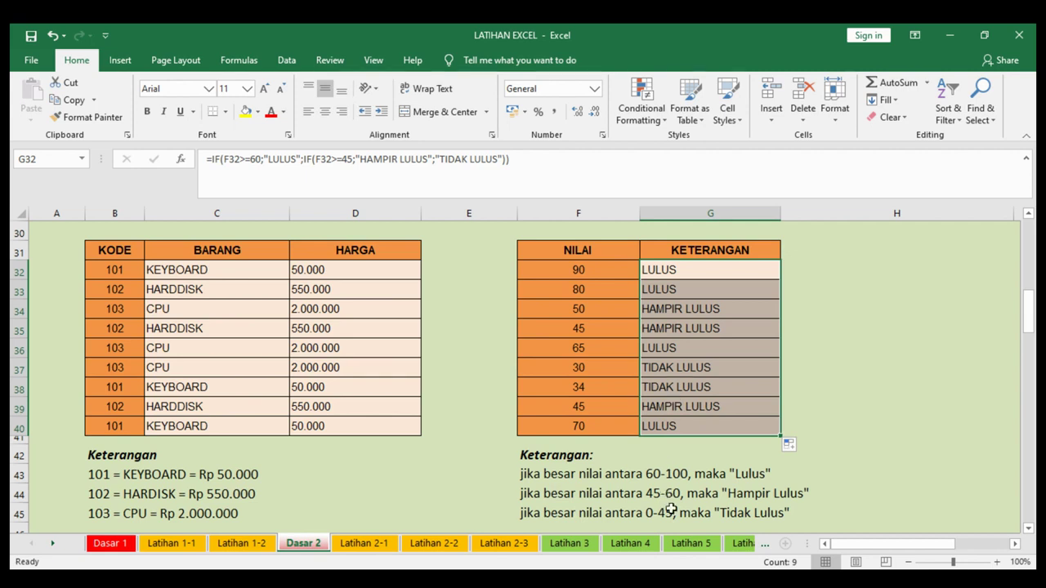
pyautogui.click(599, 332)
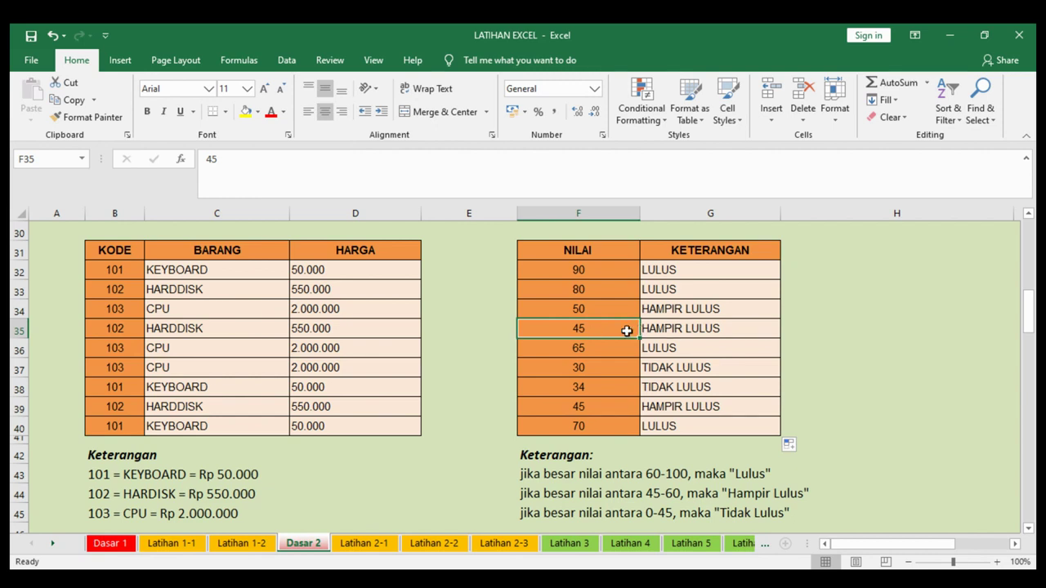
pyautogui.write('44')
pyautogui.press('Return')
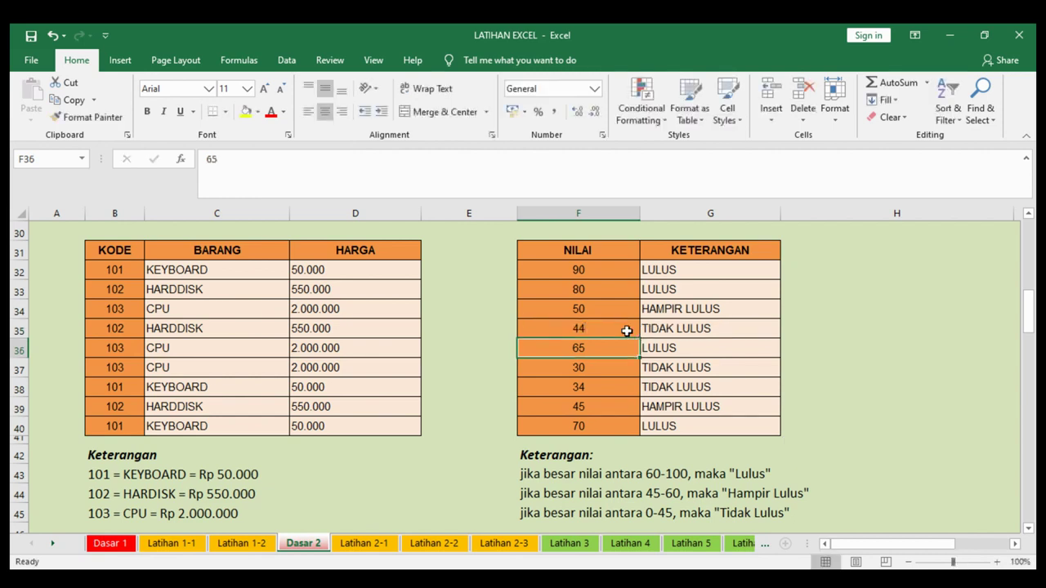
pyautogui.hotkey('ctrl', 'z')
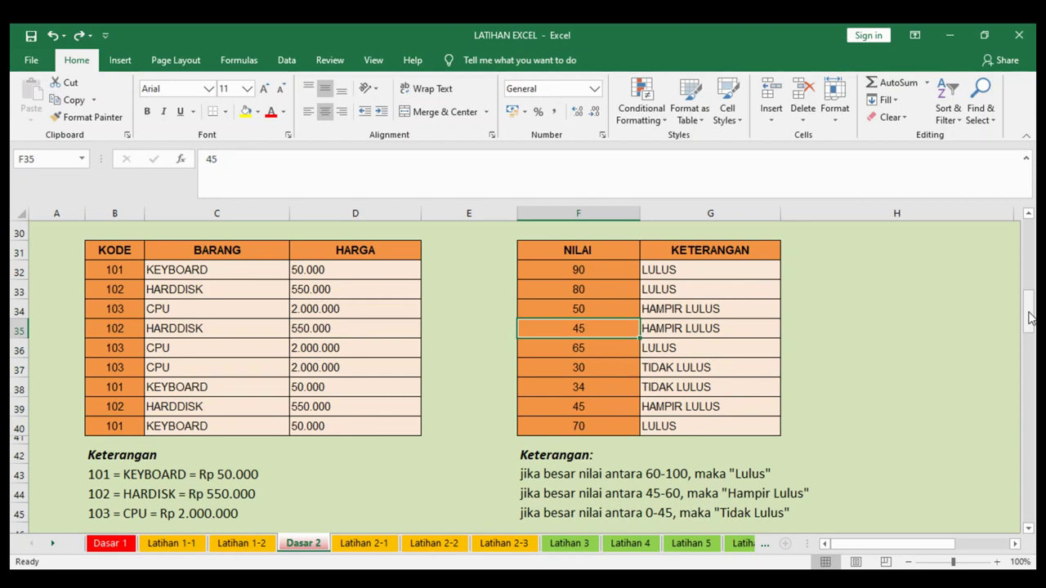
pyautogui.moveTo(1031, 319)
pyautogui.mouseDown()
pyautogui.moveTo(1013, 531)
pyautogui.moveTo(1031, 236)
pyautogui.moveTo(1028, 324)
pyautogui.moveTo(1029, 305)
pyautogui.mouseUp()
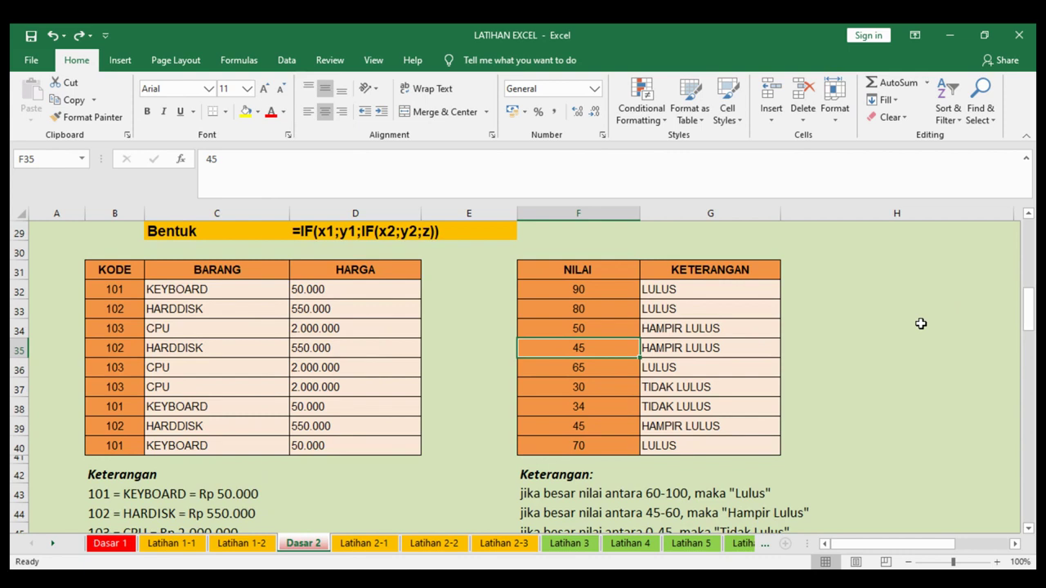